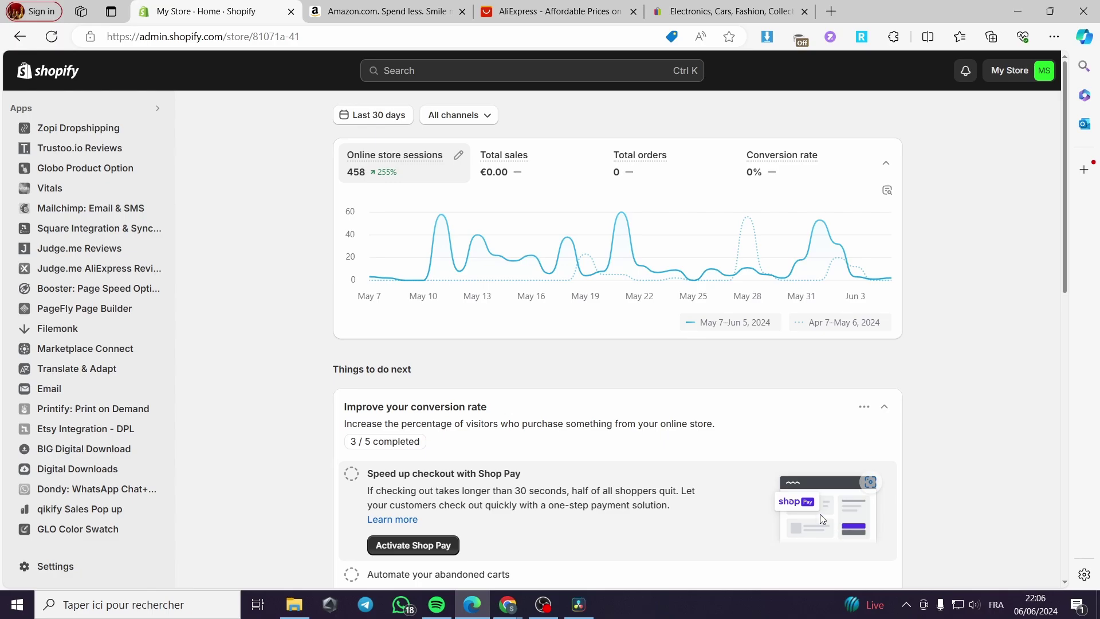
# Step: Look over the Amazon, AliExpress and eBay home pages, then return to the Shopify admin
pyautogui.click(392, 10)
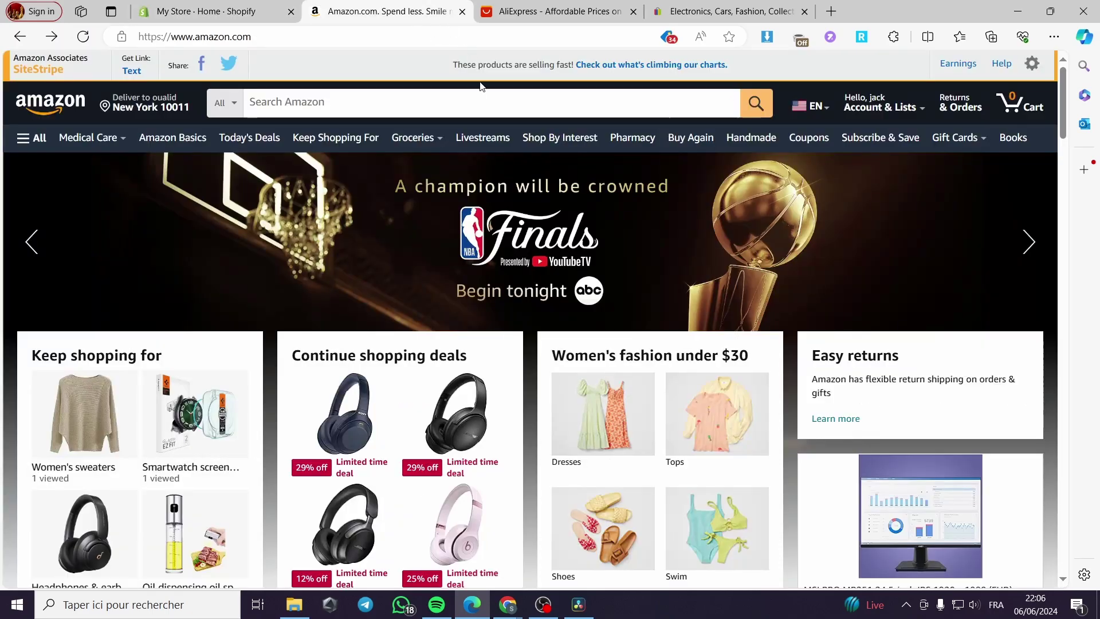
pyautogui.click(574, 7)
pyautogui.click(742, 8)
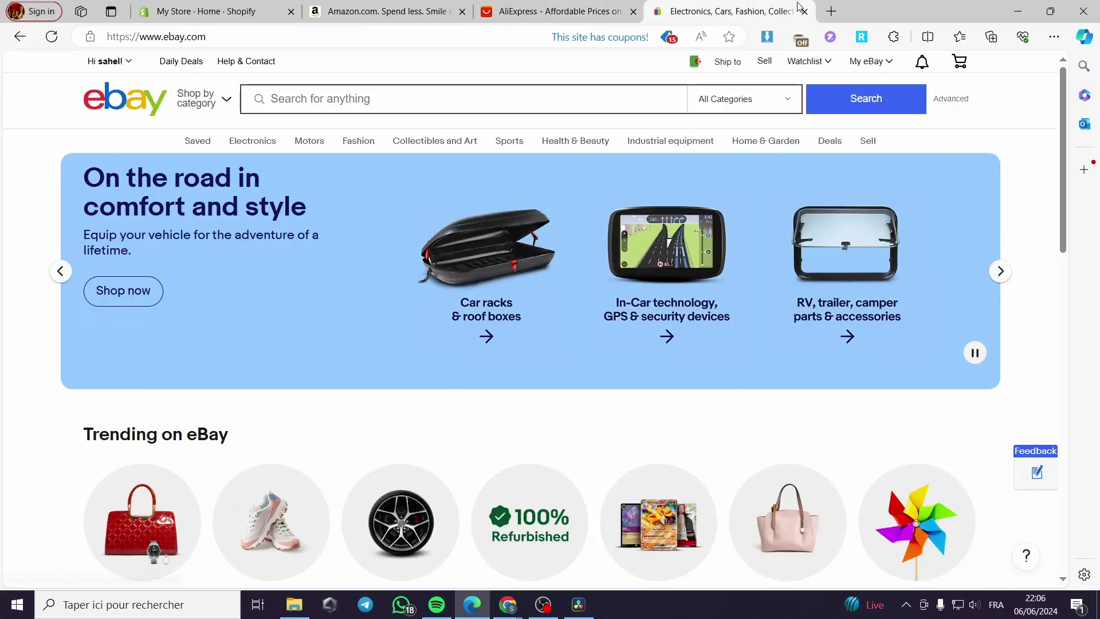
pyautogui.click(211, 7)
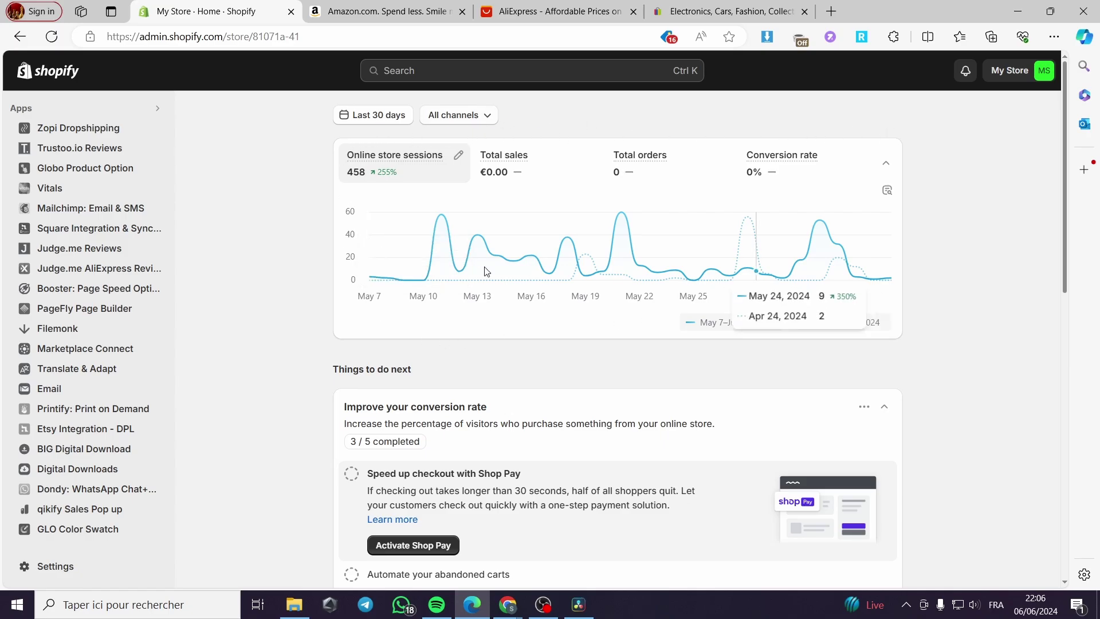
# Step: Search the Shopify App Store for "robo" from the store admin
pyautogui.scroll(5, 64, 275)
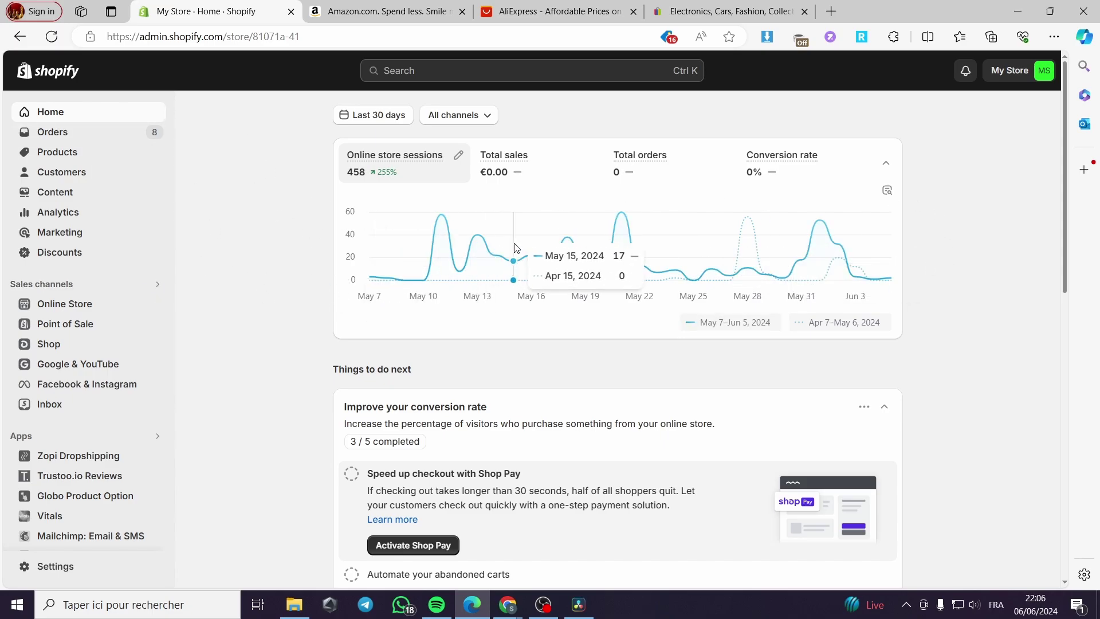
pyautogui.click(425, 77)
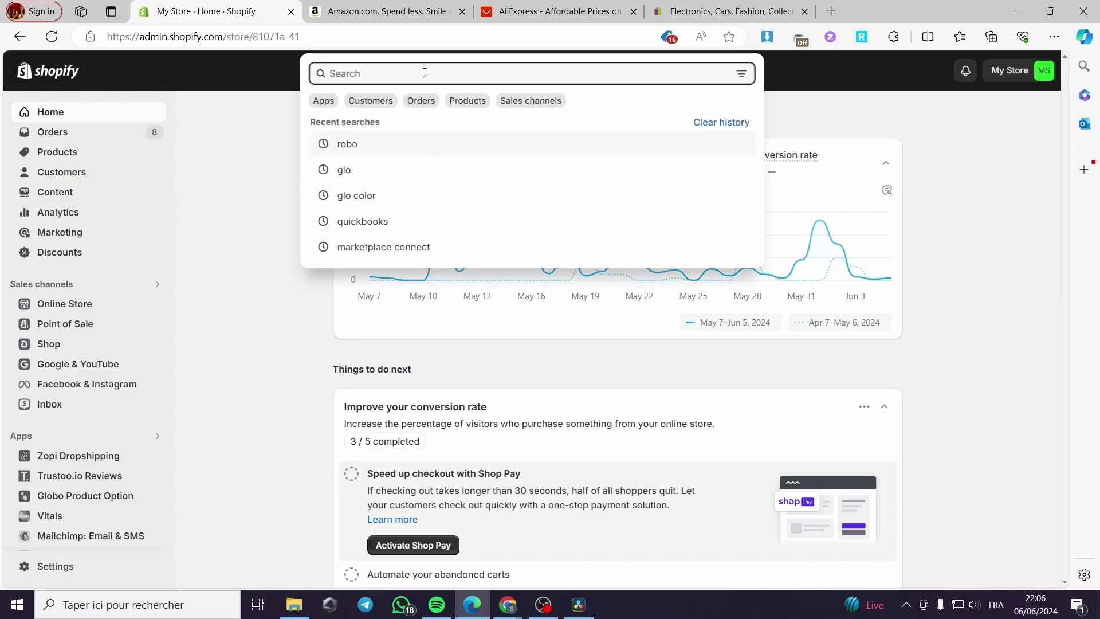
pyautogui.write('ro')
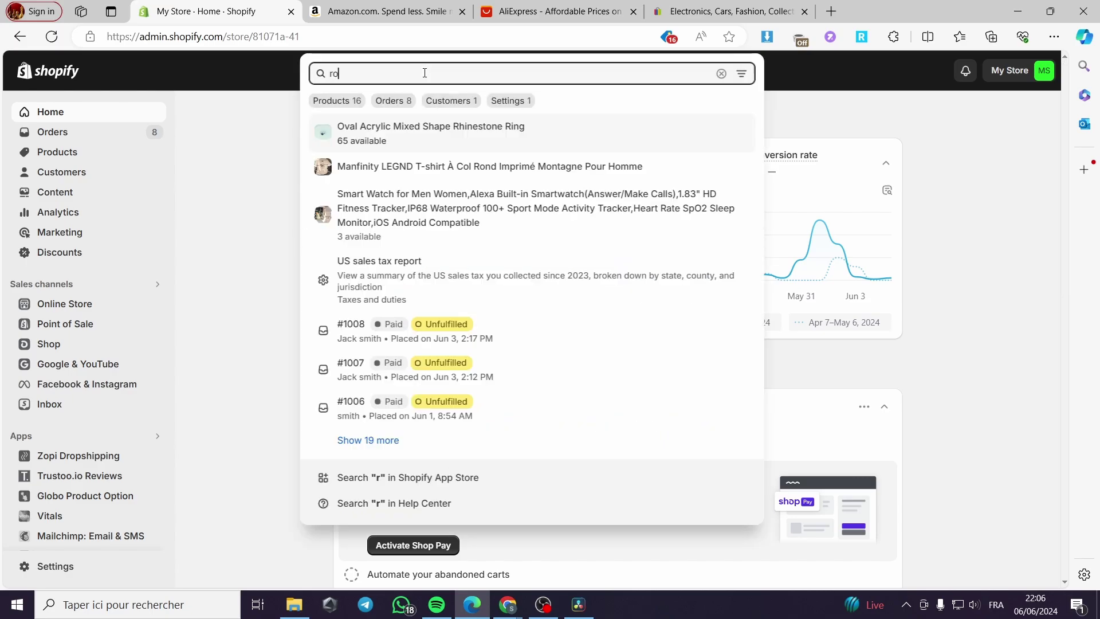
pyautogui.write('bo')
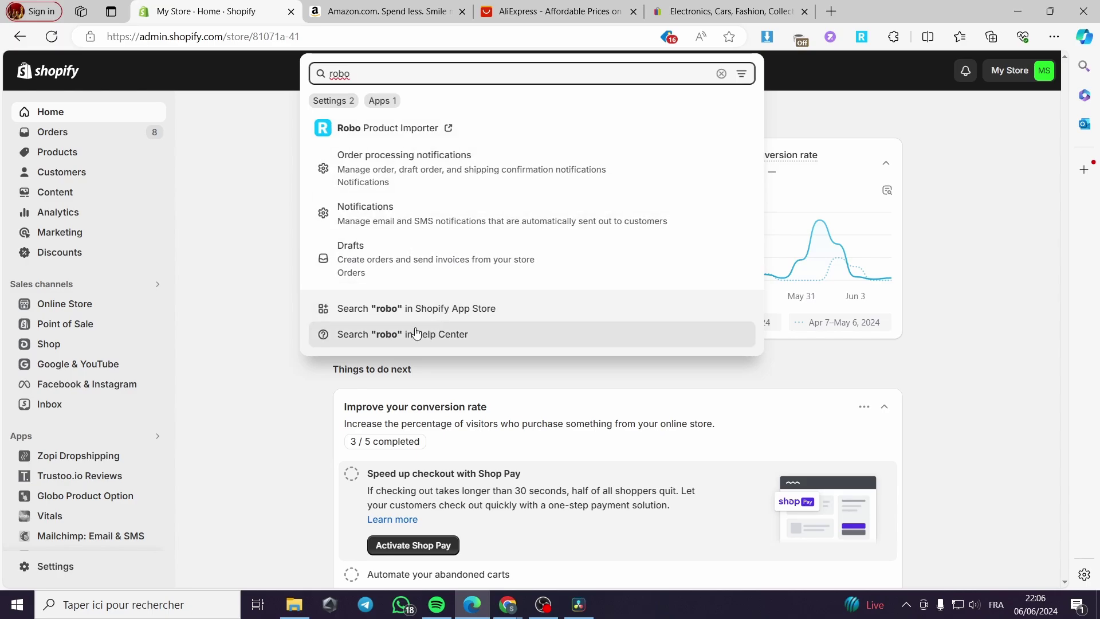
pyautogui.click(374, 313)
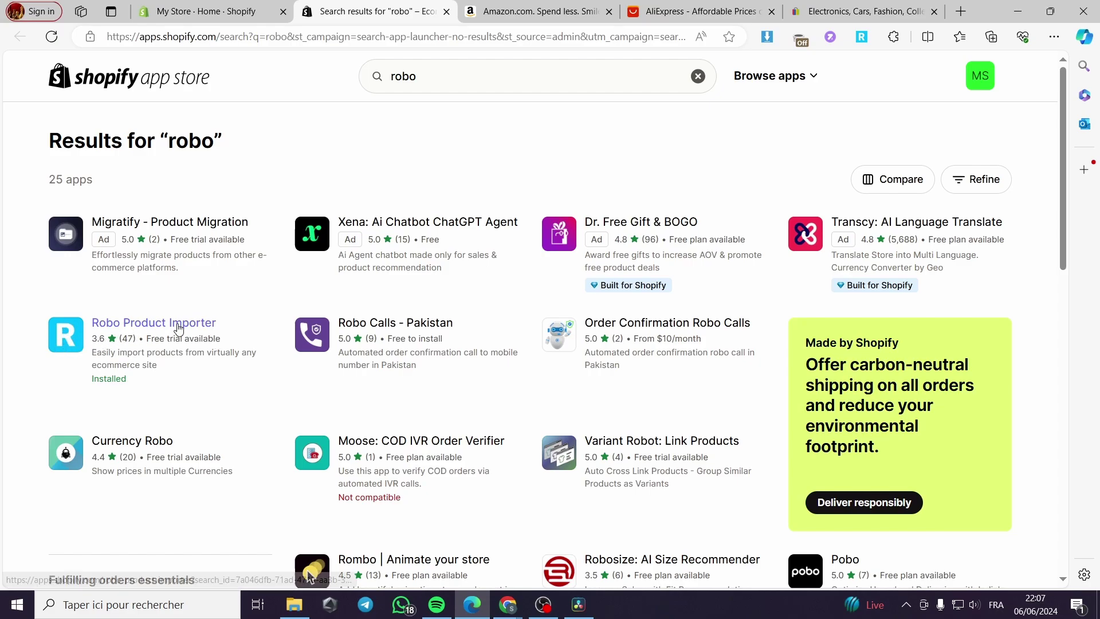
# Step: Open the installed Robo Product Importer app from its App Store listing and close the listing page
pyautogui.click(223, 349)
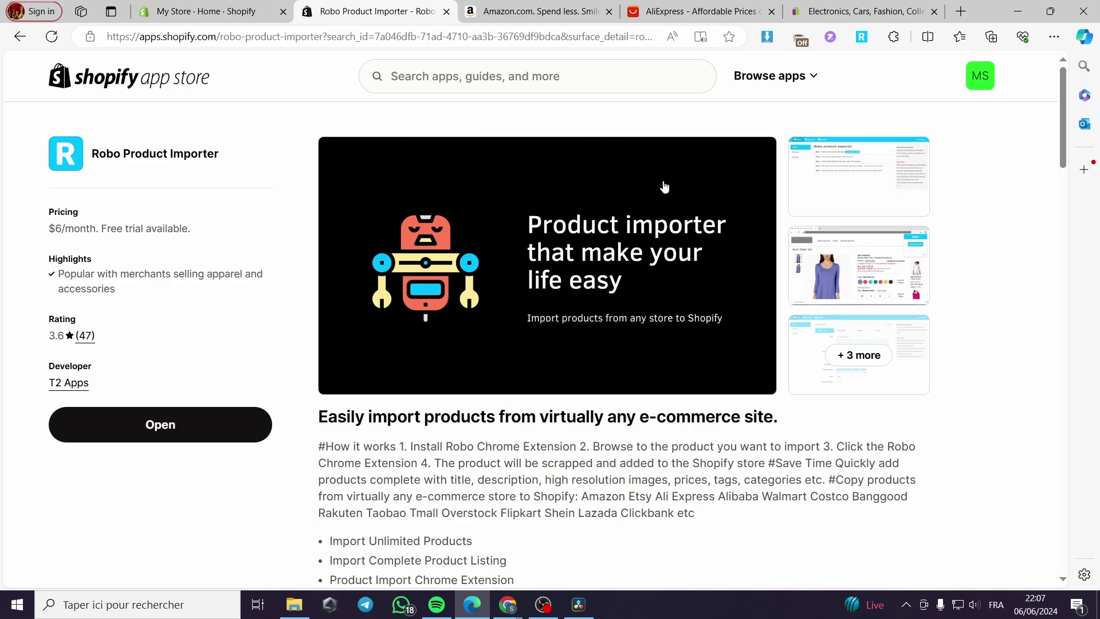
pyautogui.click(180, 430)
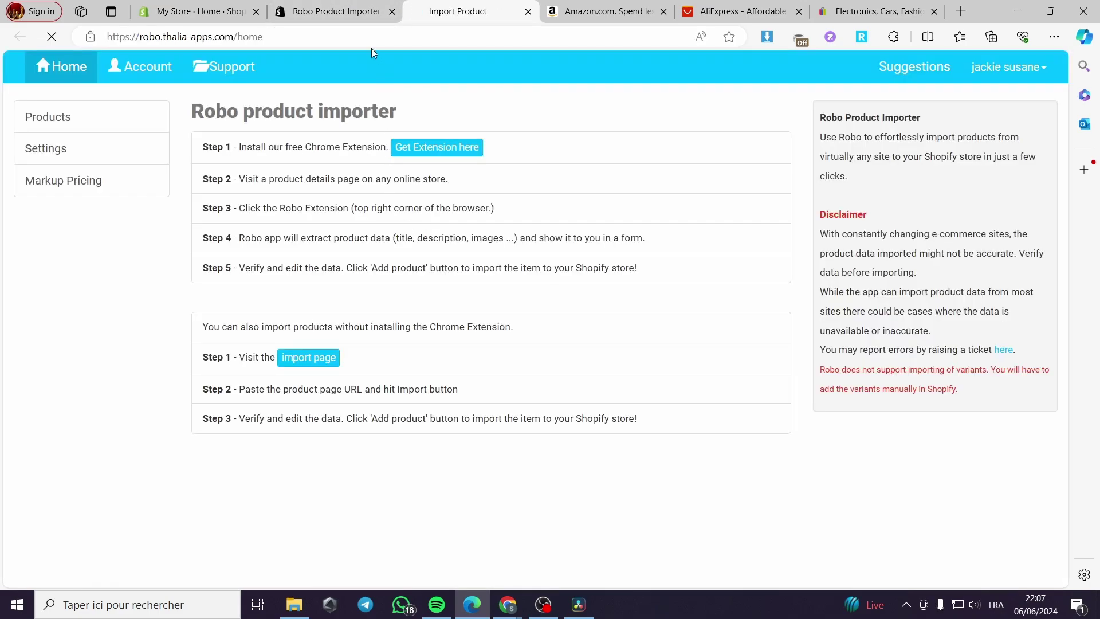
pyautogui.click(392, 11)
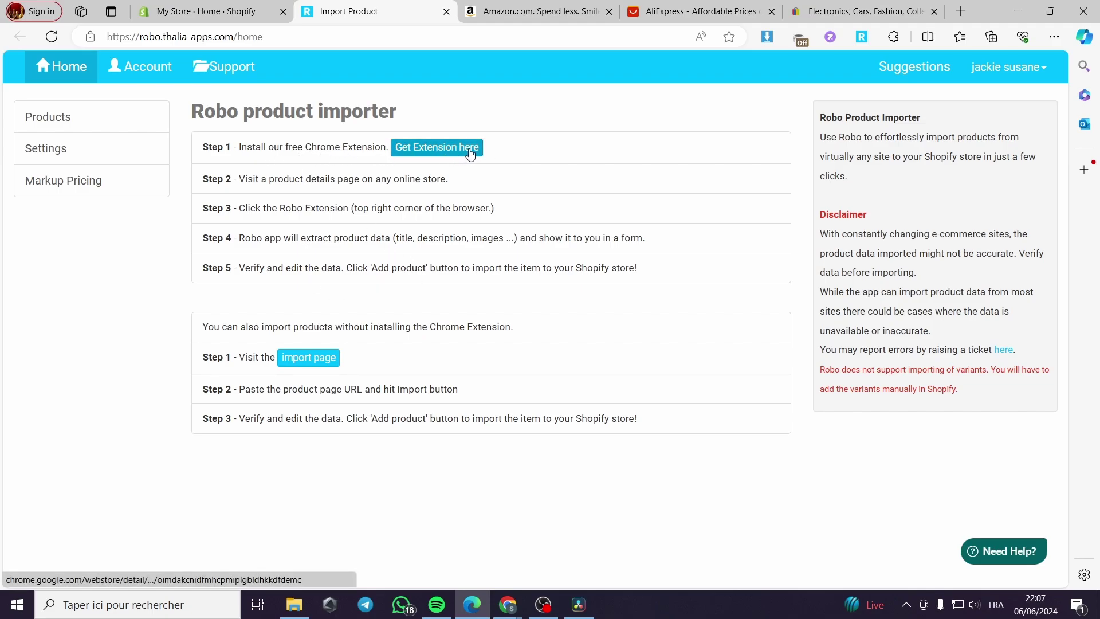
# Step: Check the Robo browser extension's popup and open the app's page for importing by product link
pyautogui.click(863, 38)
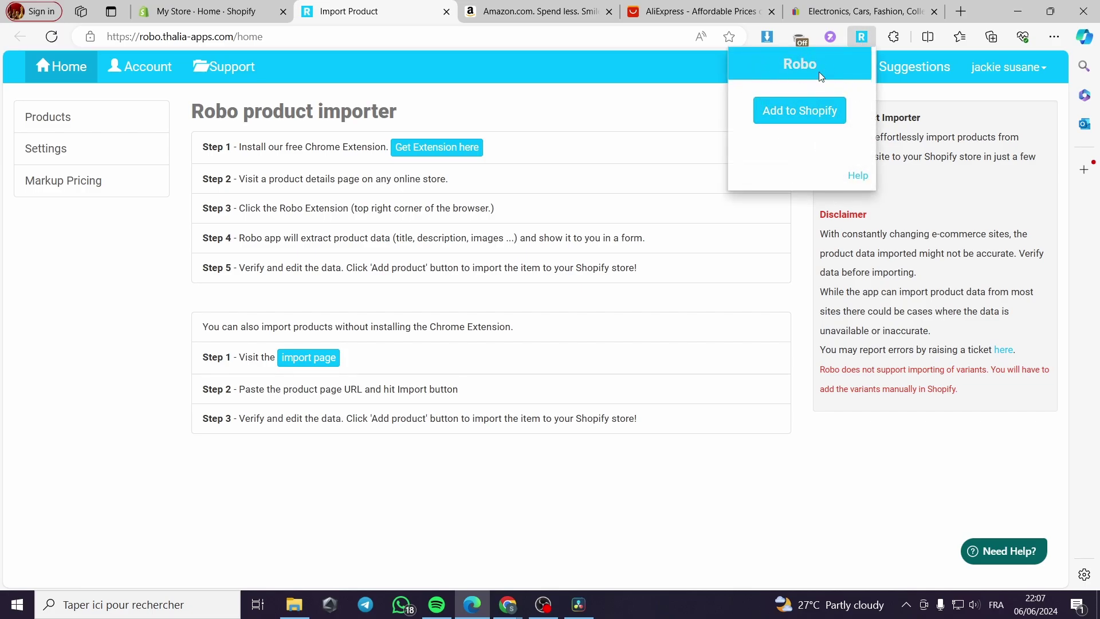
pyautogui.click(862, 38)
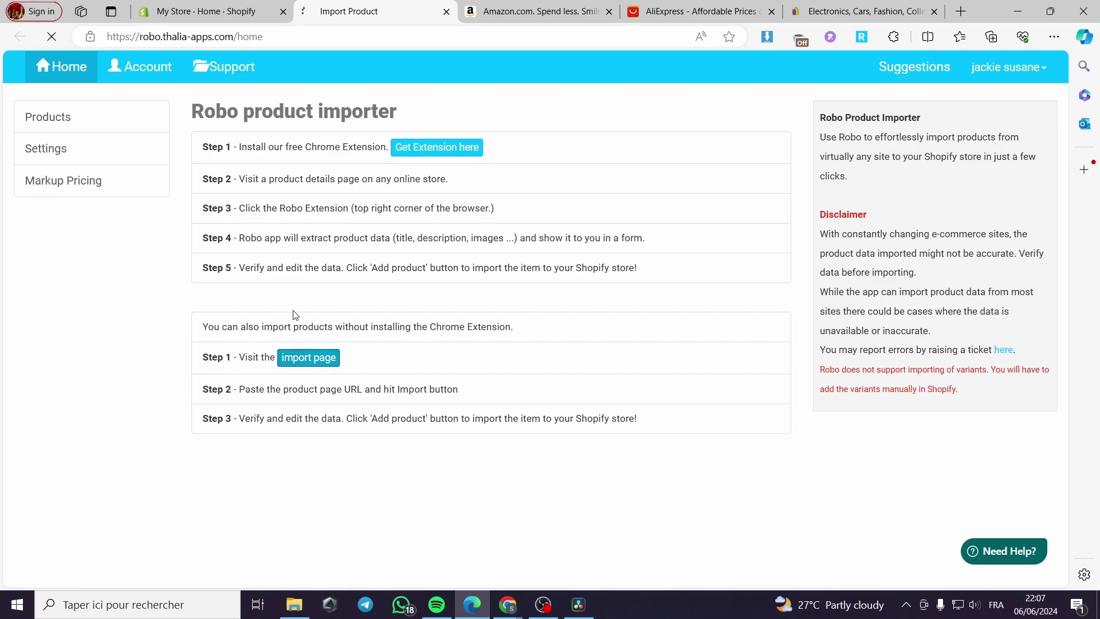
pyautogui.click(296, 361)
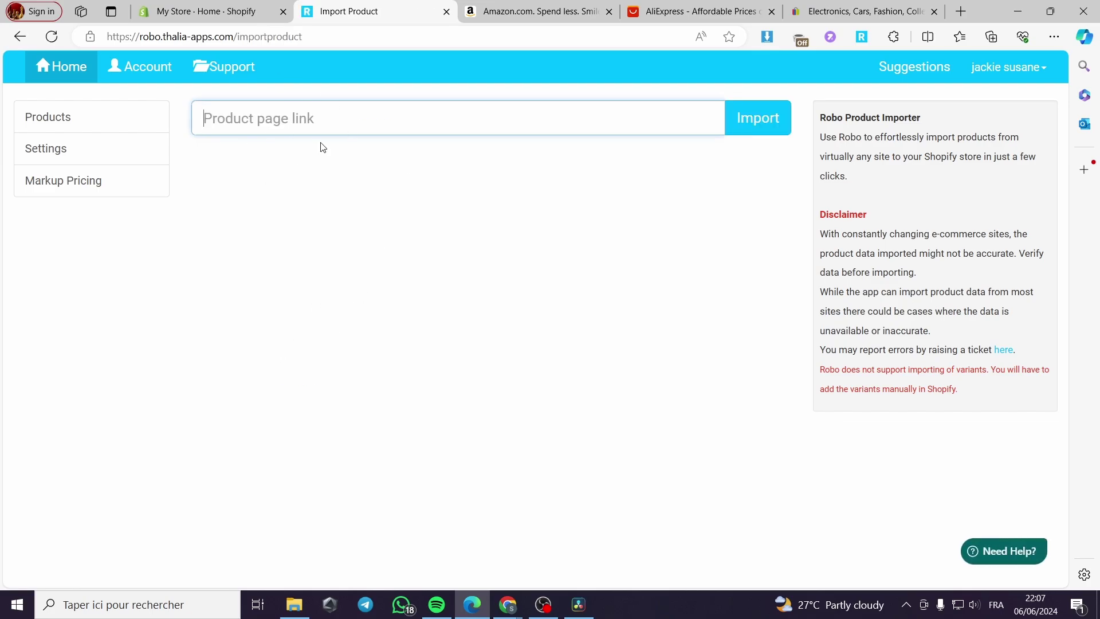
# Step: Look over the Amazon and AliExpress storefronts, dismissing AliExpress's Choice Day promotion and notification request
pyautogui.click(561, 8)
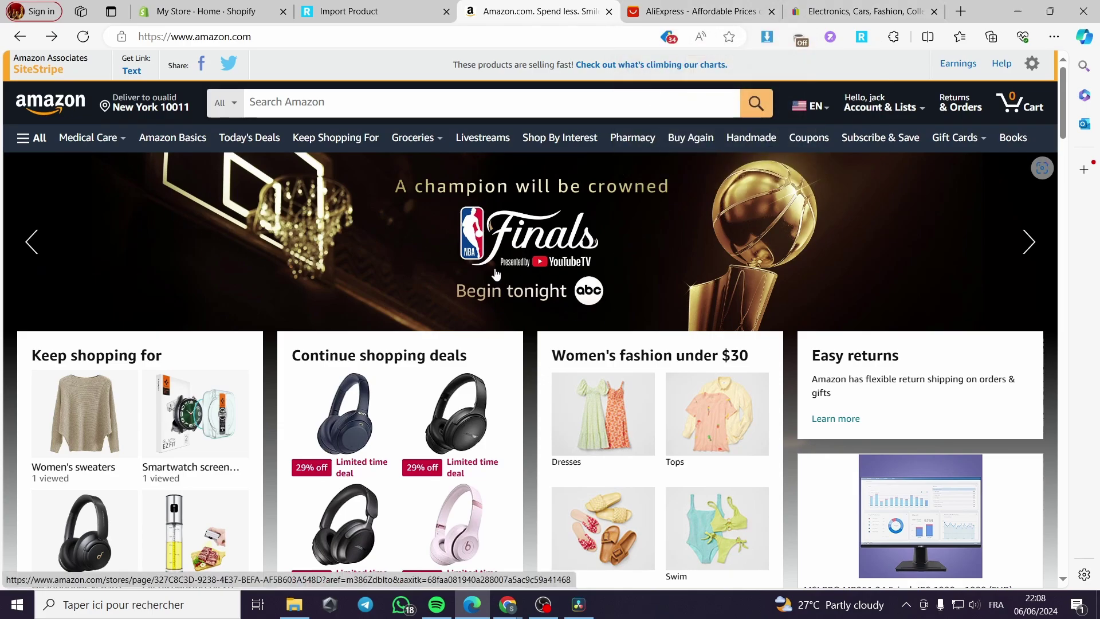
pyautogui.click(693, 10)
pyautogui.click(570, 11)
pyautogui.click(687, 11)
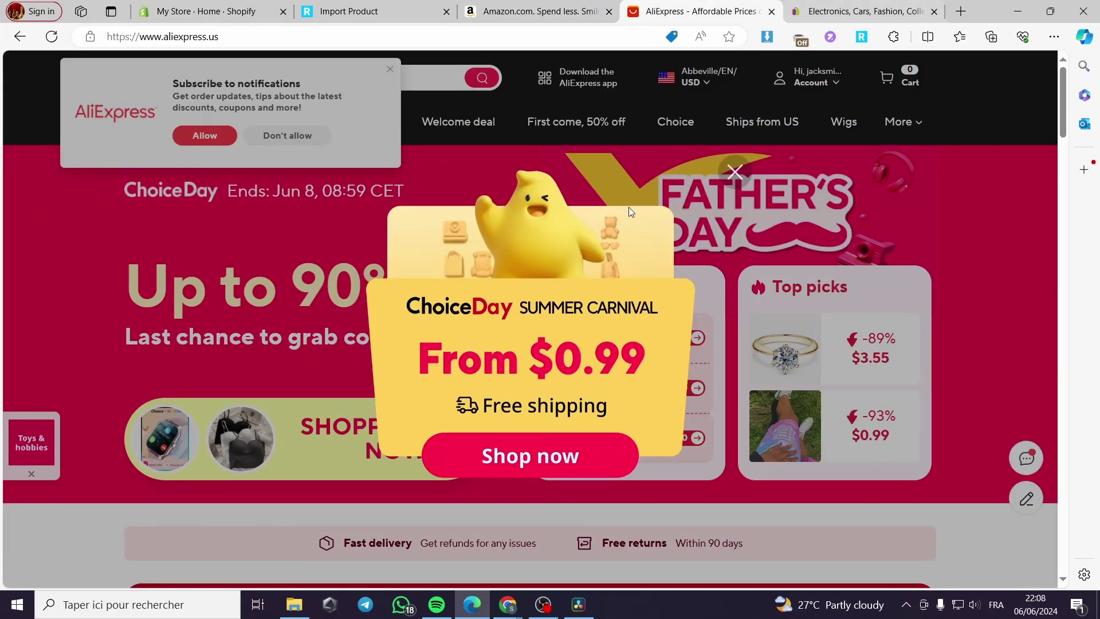
pyautogui.click(734, 171)
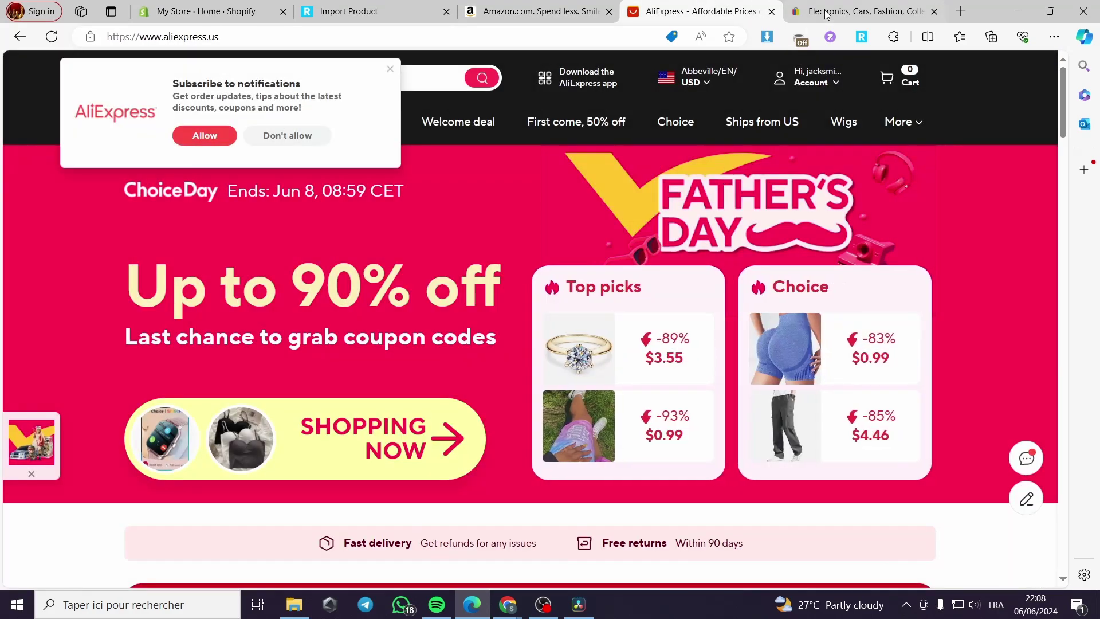
pyautogui.click(392, 70)
# Step: Browse the product sections on Amazon's home page for items that could be imported
pyautogui.click(532, 11)
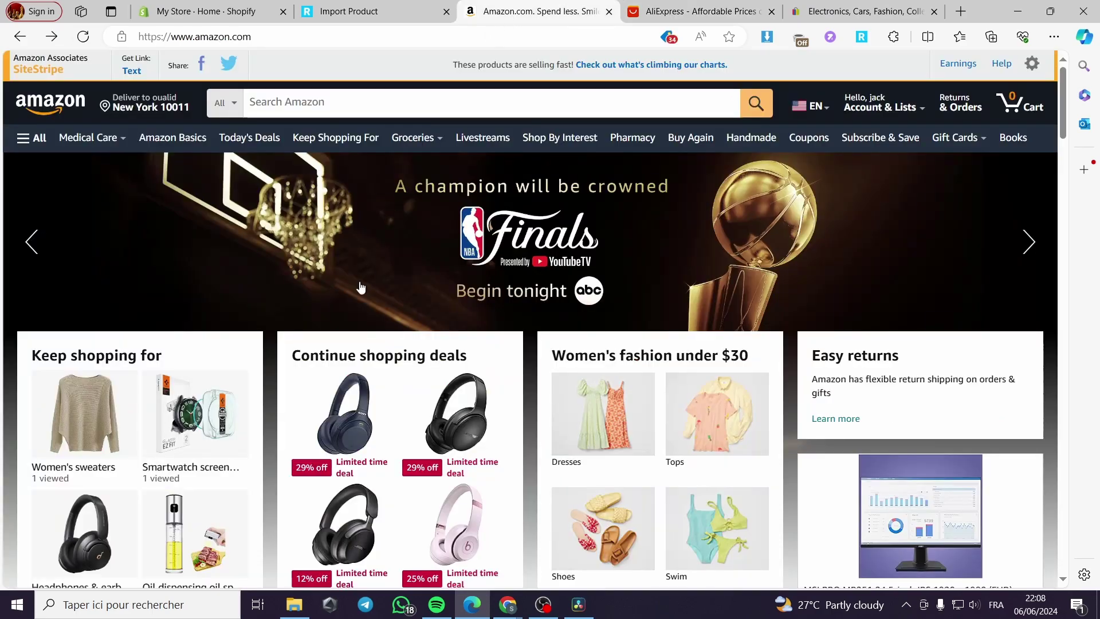
pyautogui.scroll(-4, 358, 289)
pyautogui.scroll(-20, 434, 331)
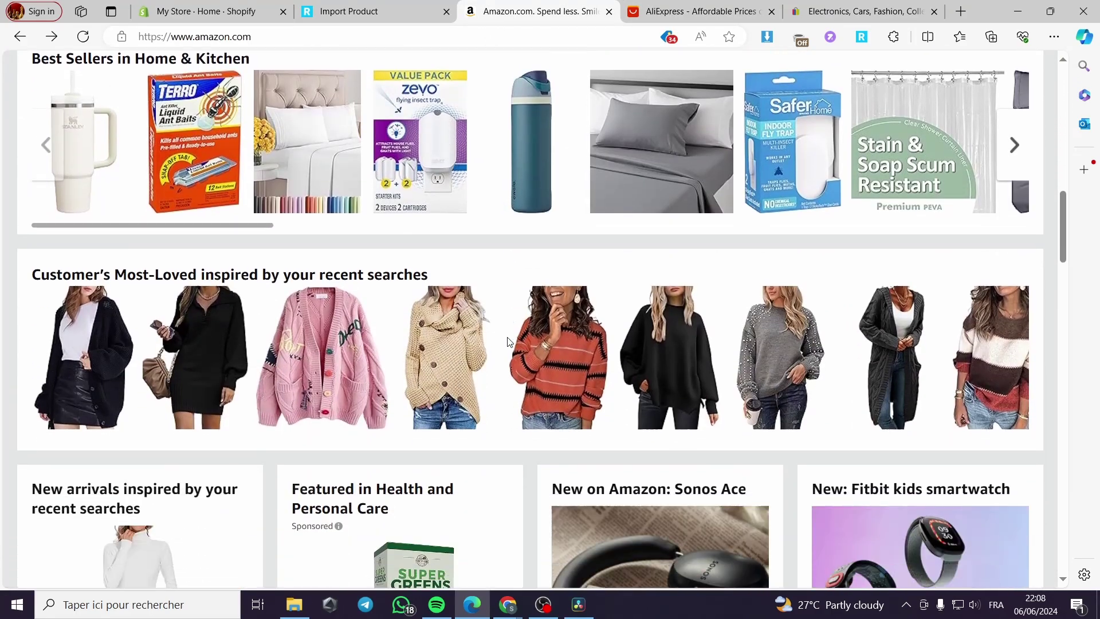
pyautogui.scroll(-2, 511, 344)
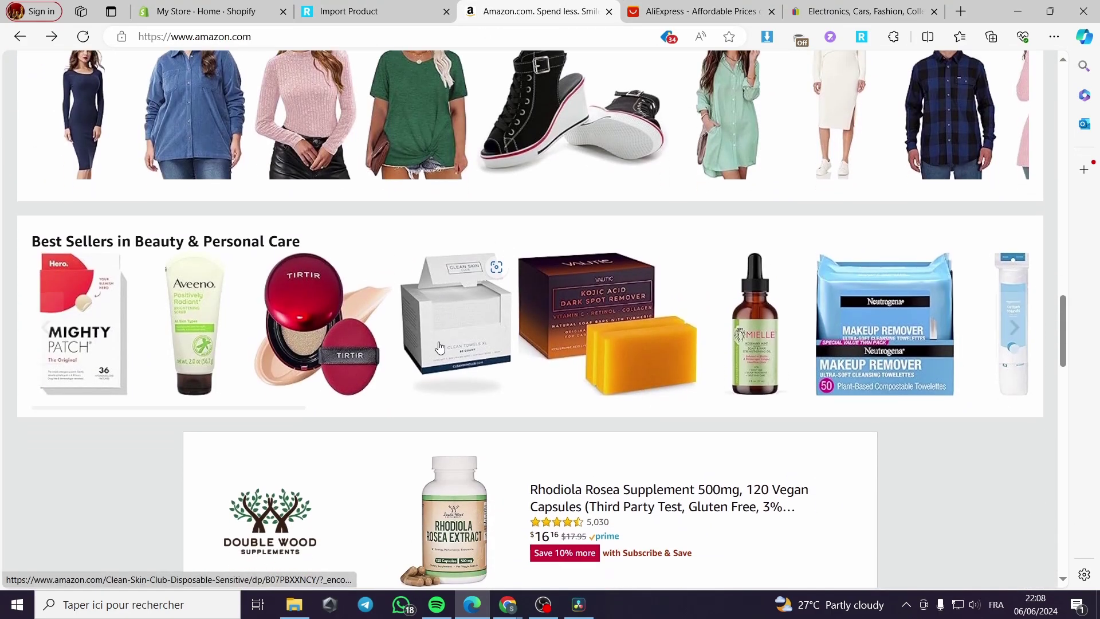
# Step: Review the account details in Robo Product Importer and return to its product import page
pyautogui.click(343, 12)
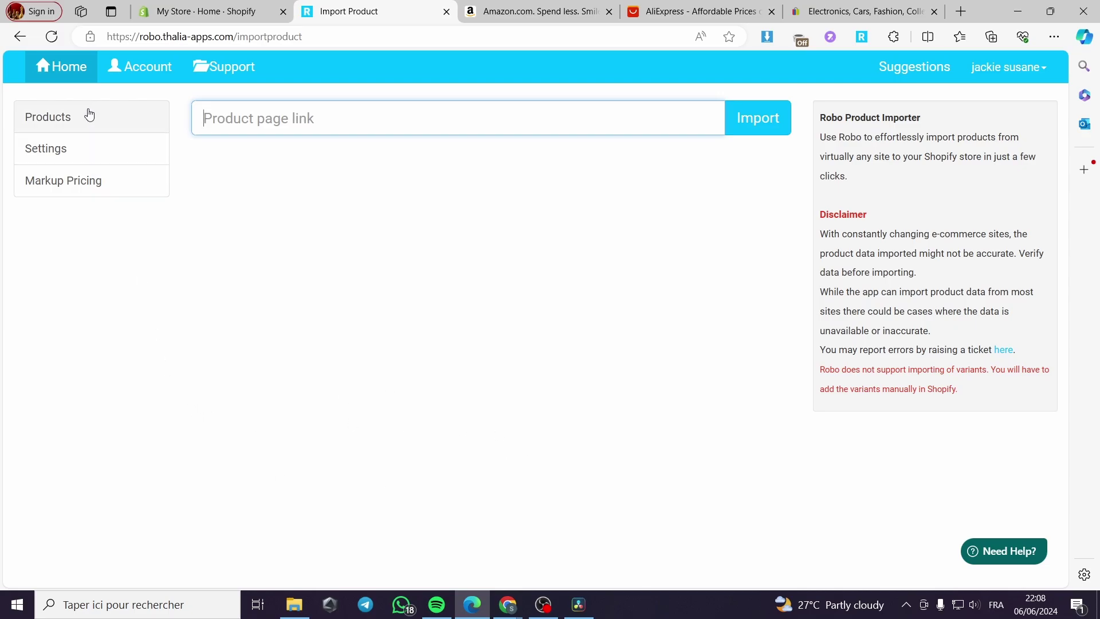
pyautogui.click(137, 68)
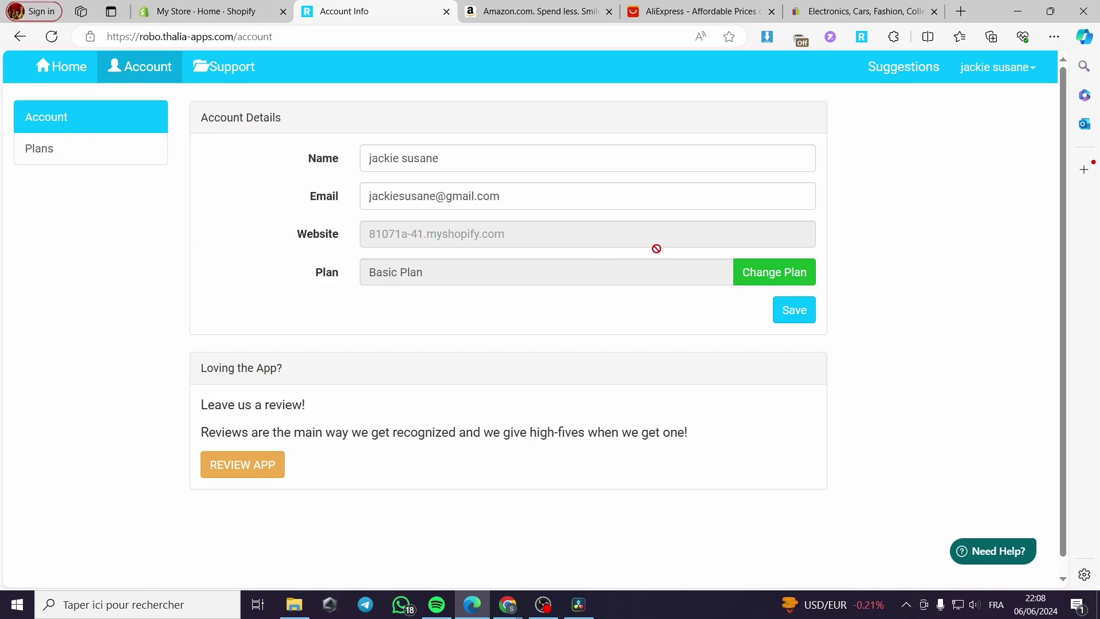
pyautogui.click(212, 11)
pyautogui.click(338, 11)
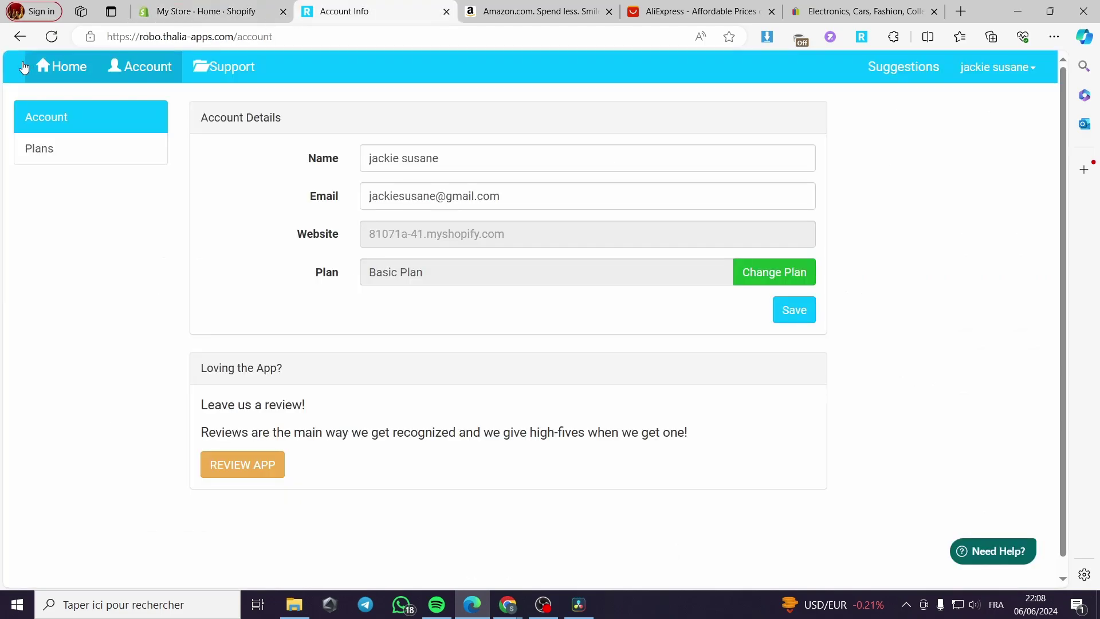
pyautogui.click(56, 72)
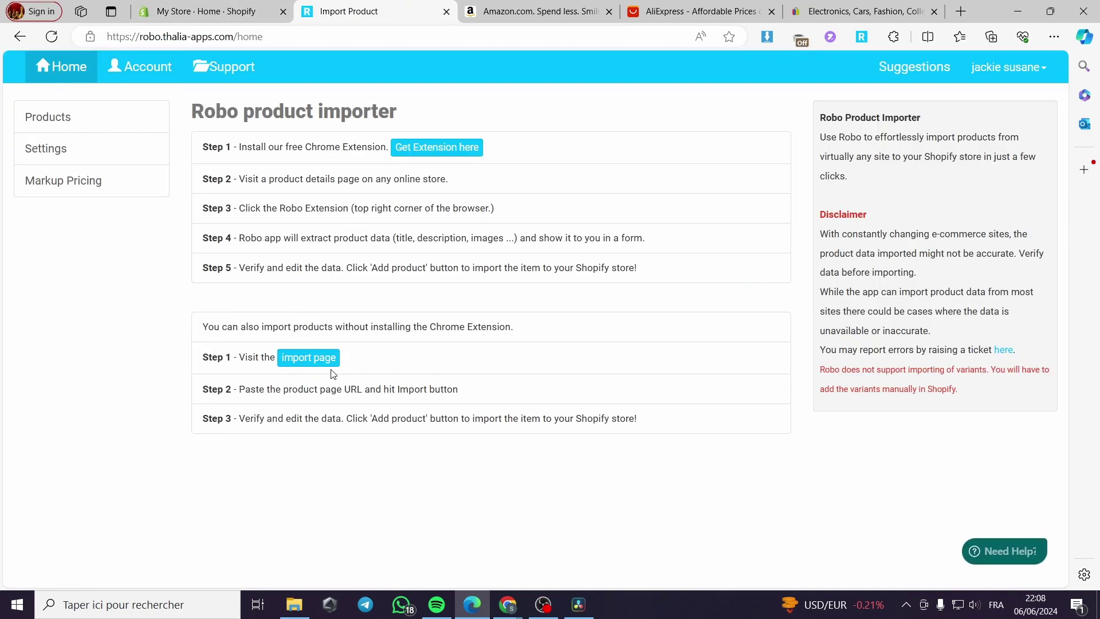
pyautogui.click(330, 367)
# Step: Open the Apple Watch case's product page from Amazon's Best Sellers in Cell Phones & Accessories
pyautogui.click(527, 11)
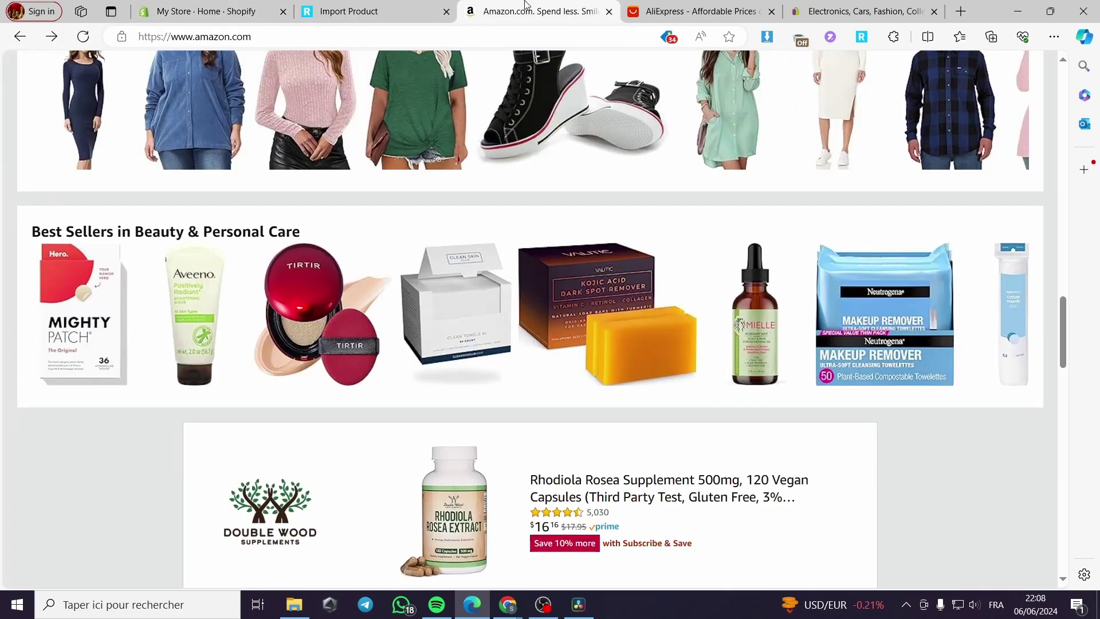
pyautogui.scroll(-9, 506, 233)
pyautogui.scroll(2, 515, 228)
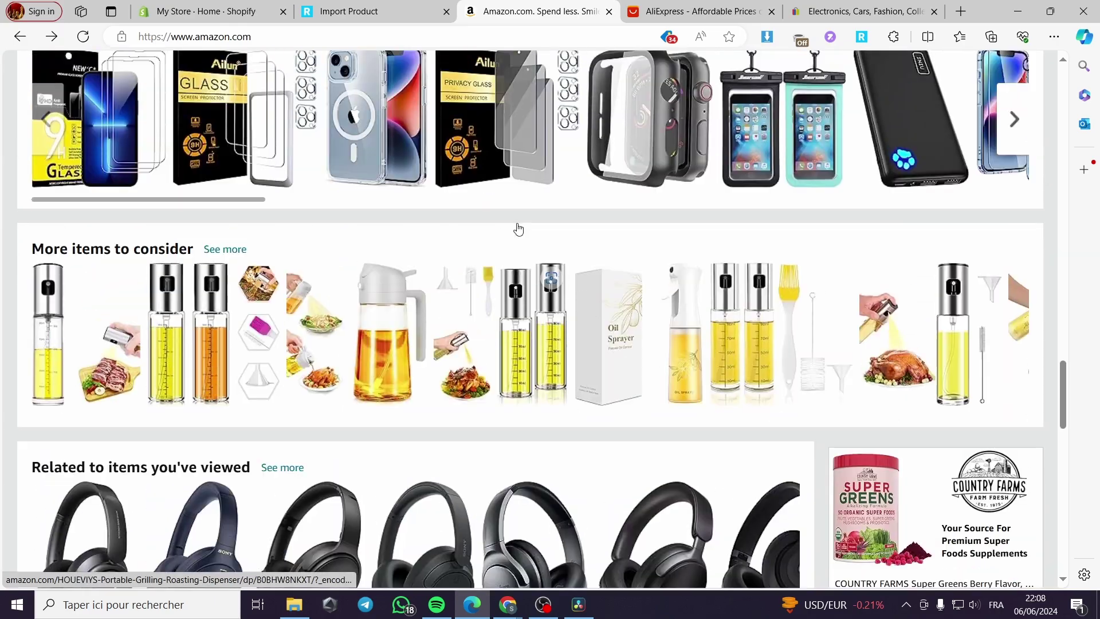
pyautogui.scroll(-10, 388, 261)
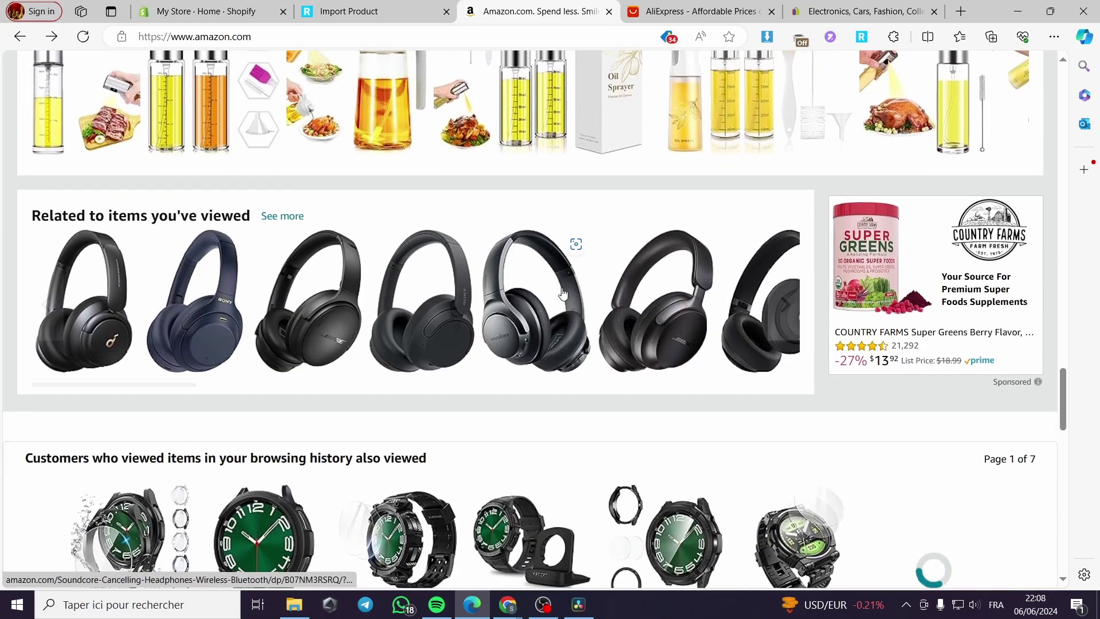
pyautogui.scroll(-5, 536, 301)
pyautogui.scroll(12, 535, 315)
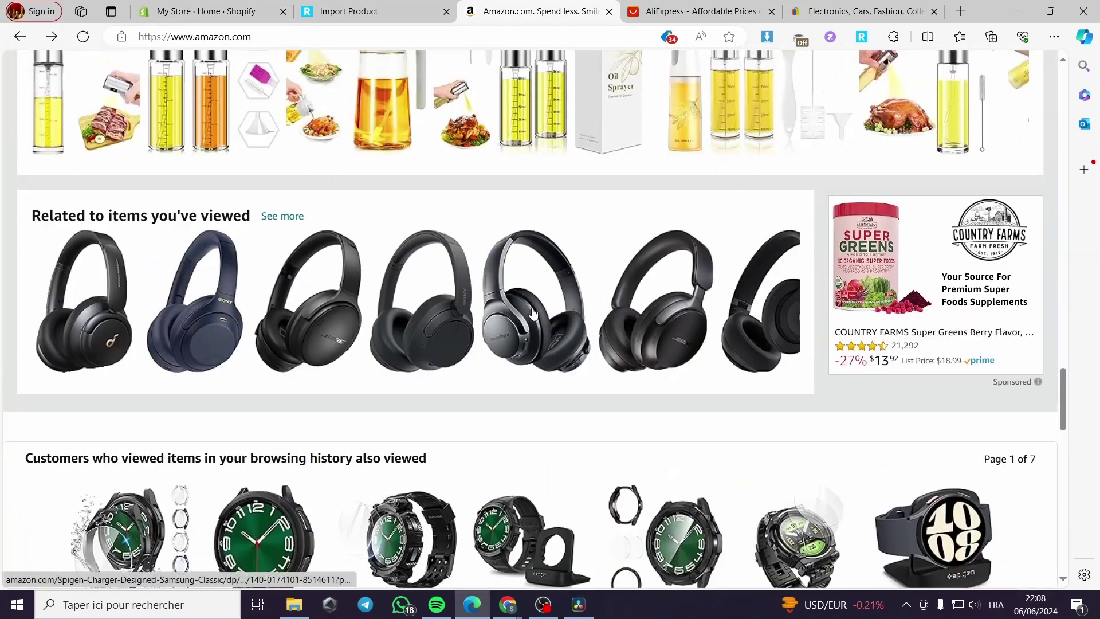
pyautogui.scroll(7, 533, 332)
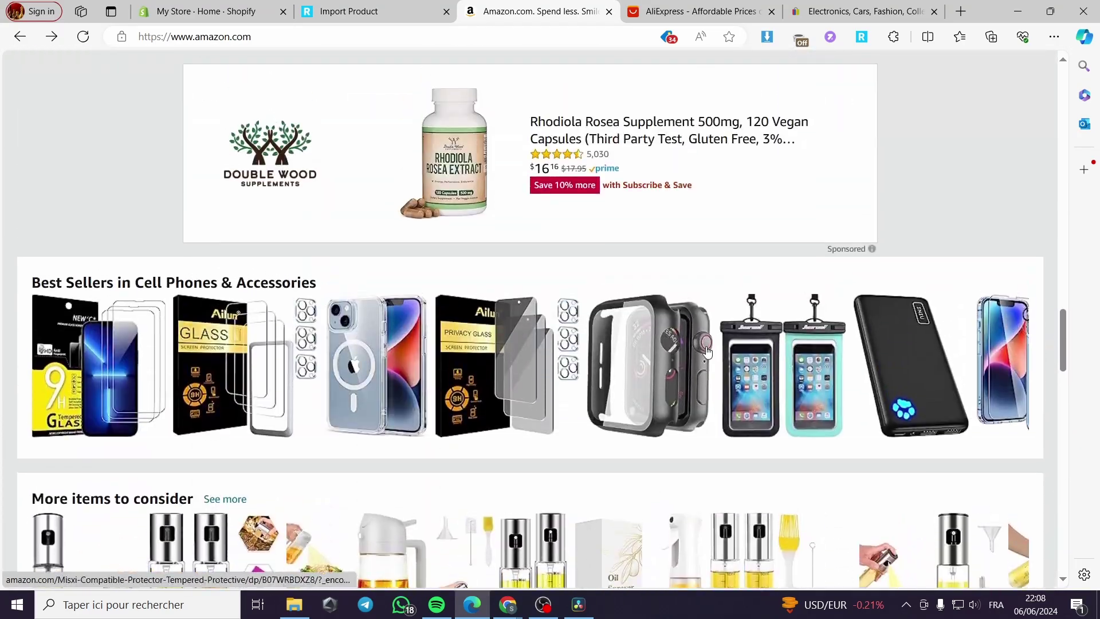
pyautogui.click(661, 365)
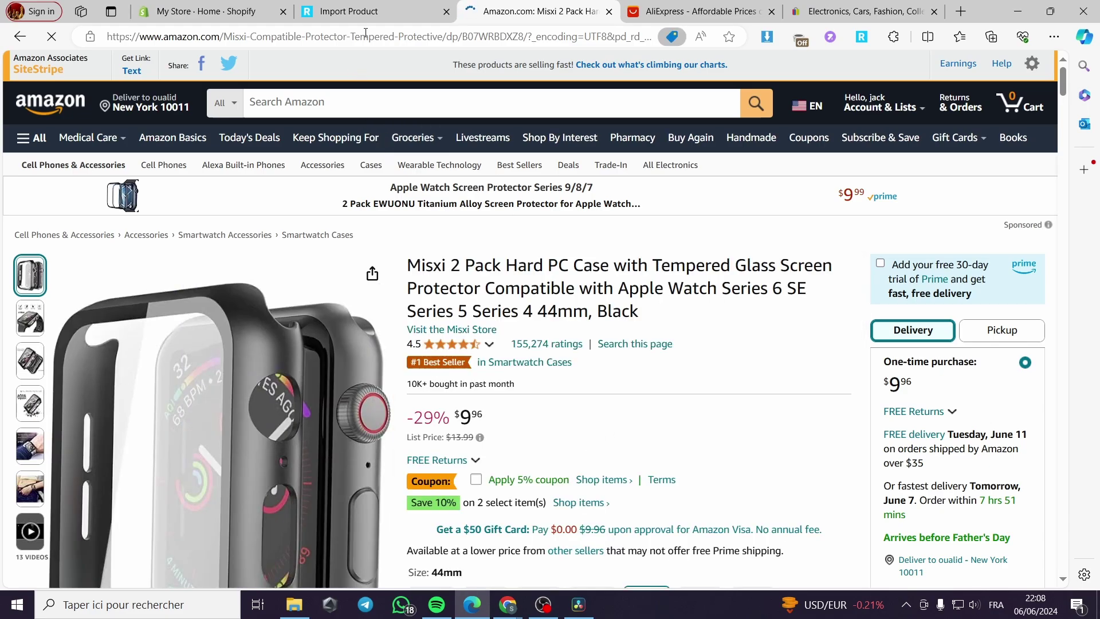
# Step: Copy the Misxi watch case's Amazon page link, import it in Robo, and return to the Amazon product page
pyautogui.click(366, 35)
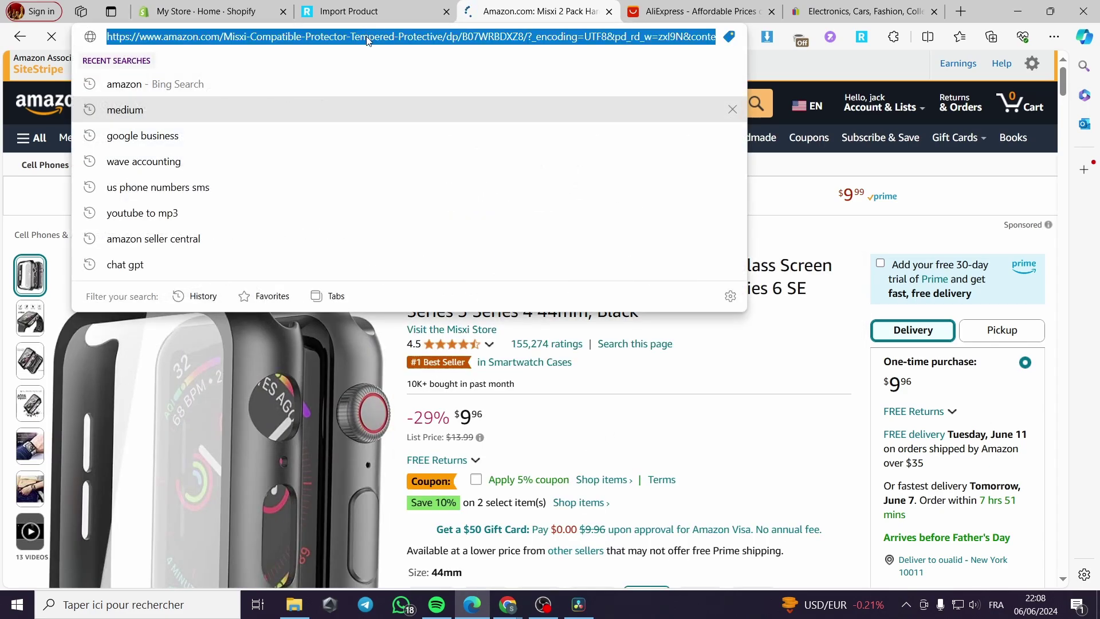
pyautogui.click(355, 12)
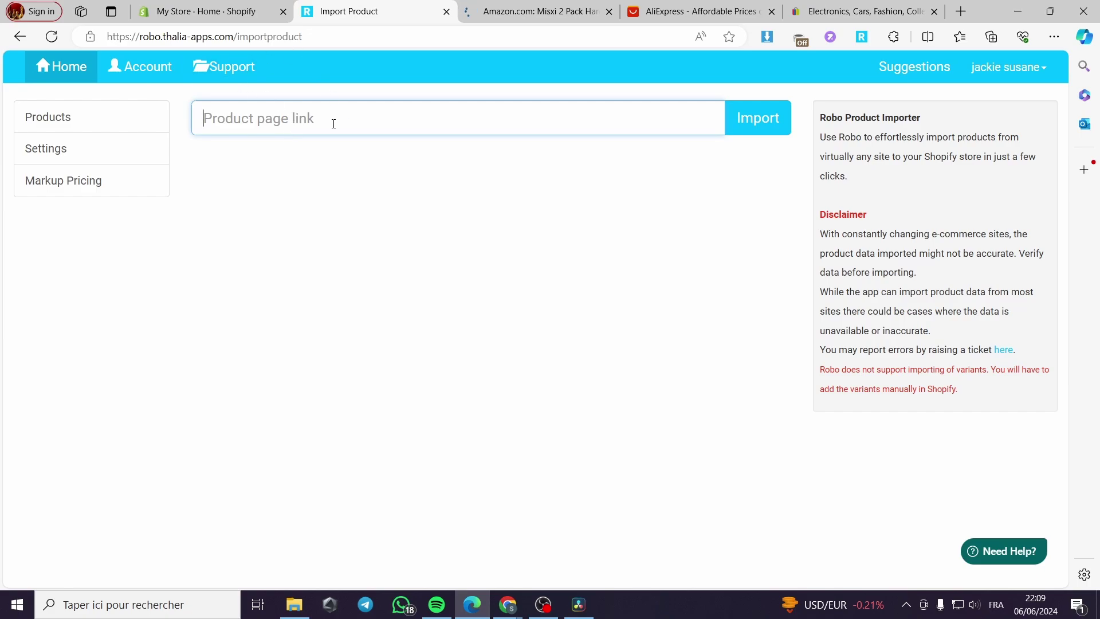
pyautogui.hotkey('ctrl', 'v')
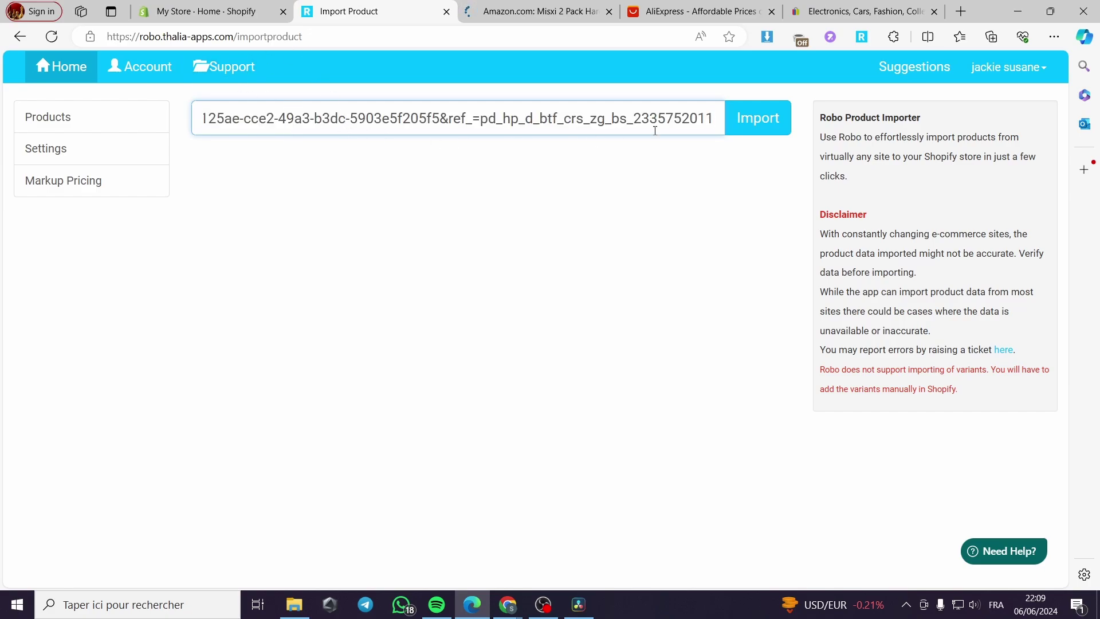
pyautogui.click(756, 118)
pyautogui.click(757, 118)
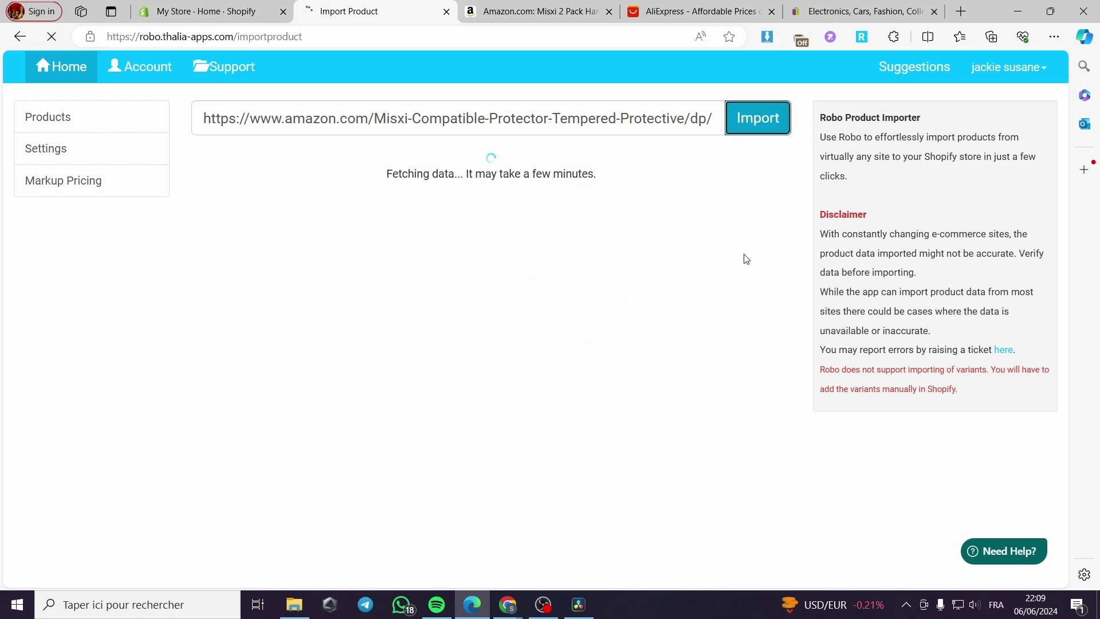
pyautogui.click(544, 11)
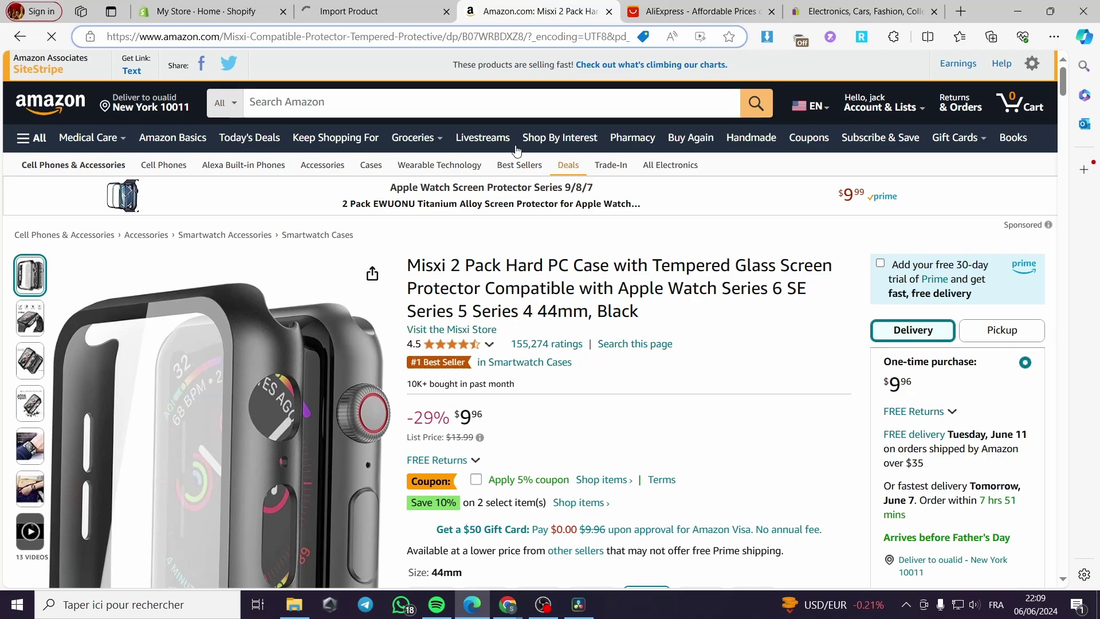
# Step: Check Robo's Add to Shopify extension option on the Amazon page, and review the imported watch case's basic info and Collections choices in Robo
pyautogui.click(863, 39)
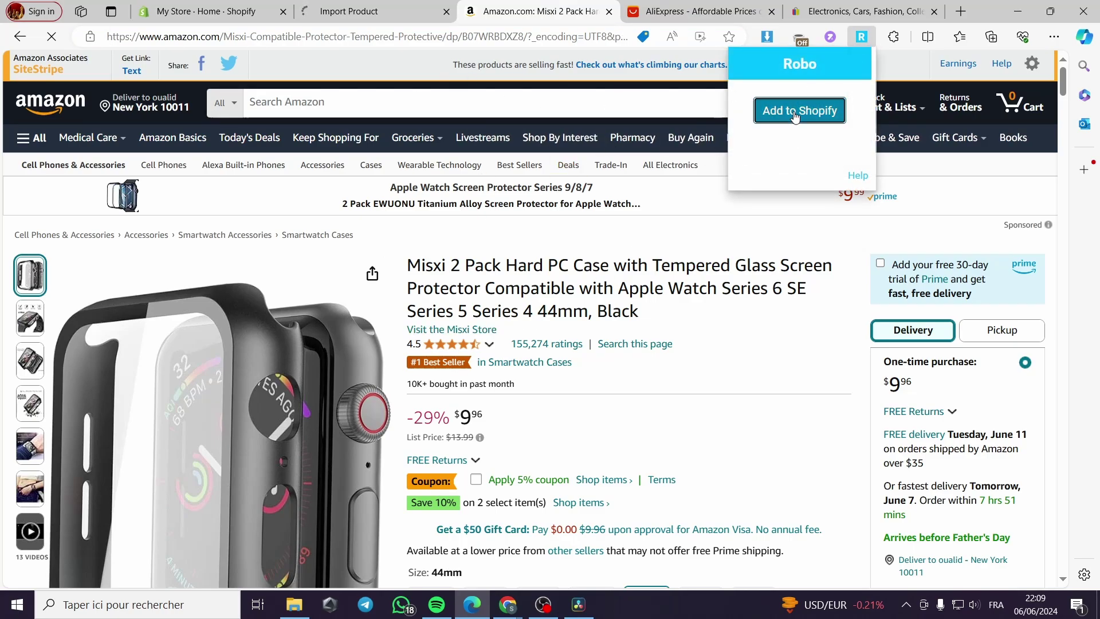
pyautogui.click(822, 123)
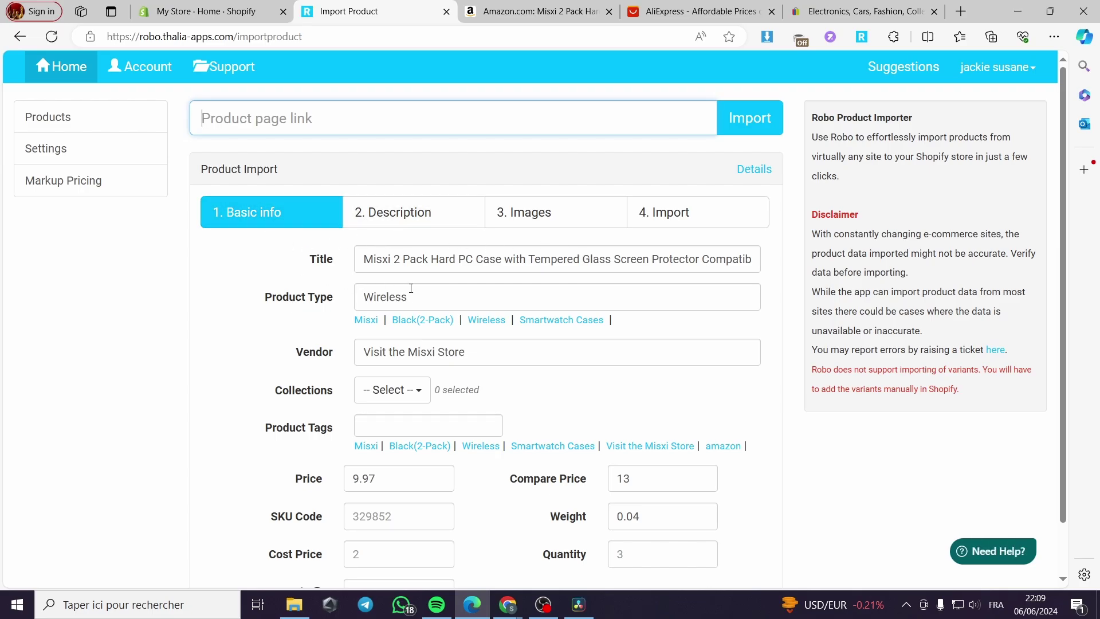
pyautogui.scroll(-1, 375, 264)
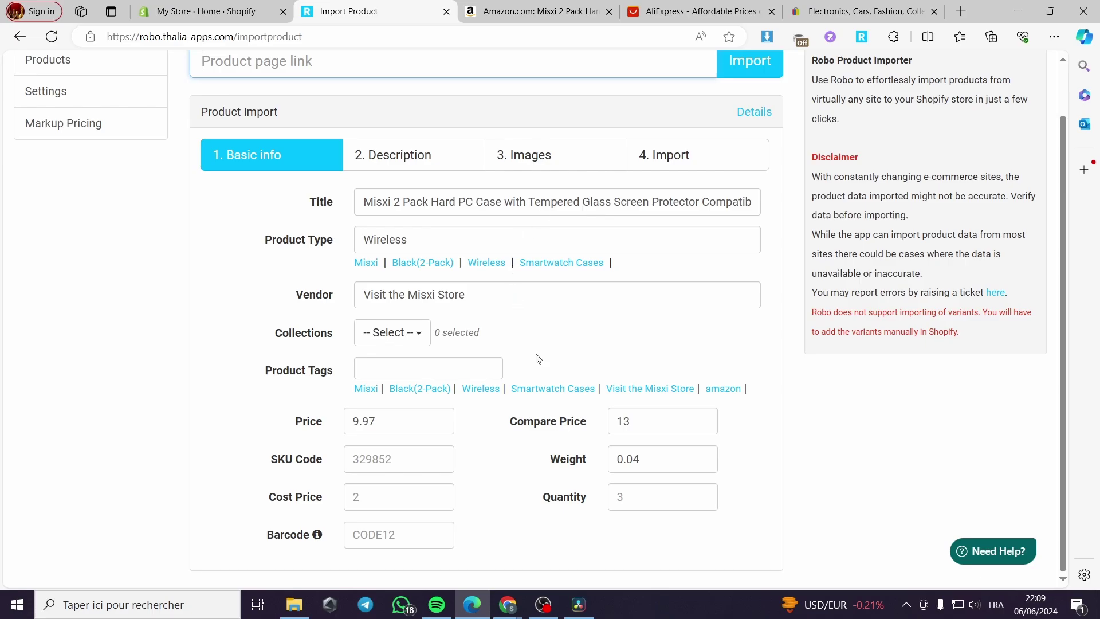
pyautogui.scroll(1, 538, 359)
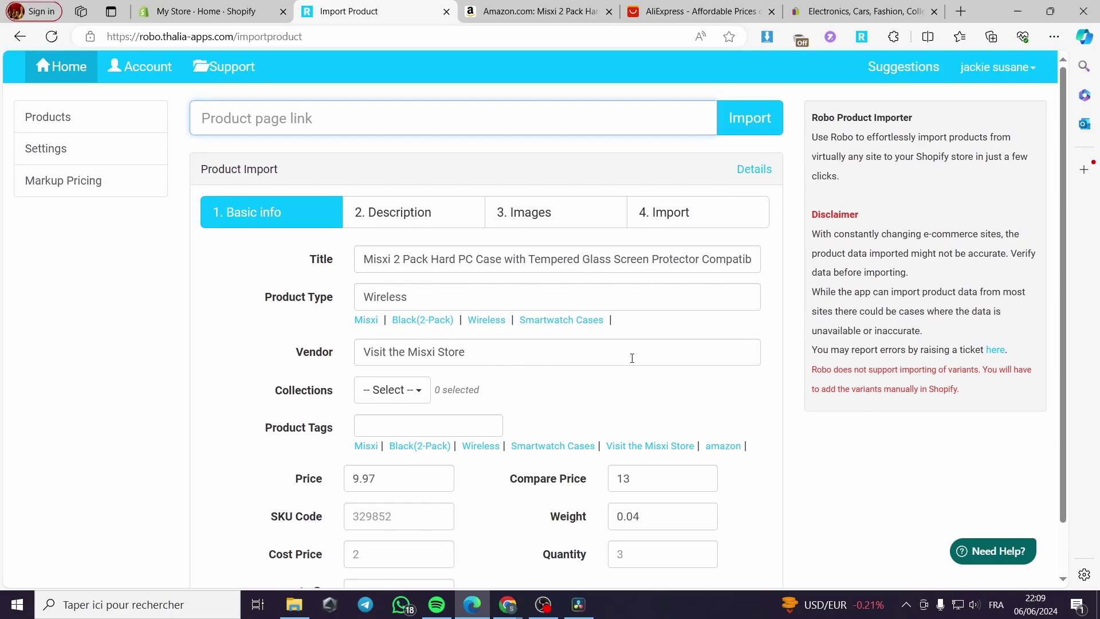
pyautogui.click(424, 394)
pyautogui.click(437, 391)
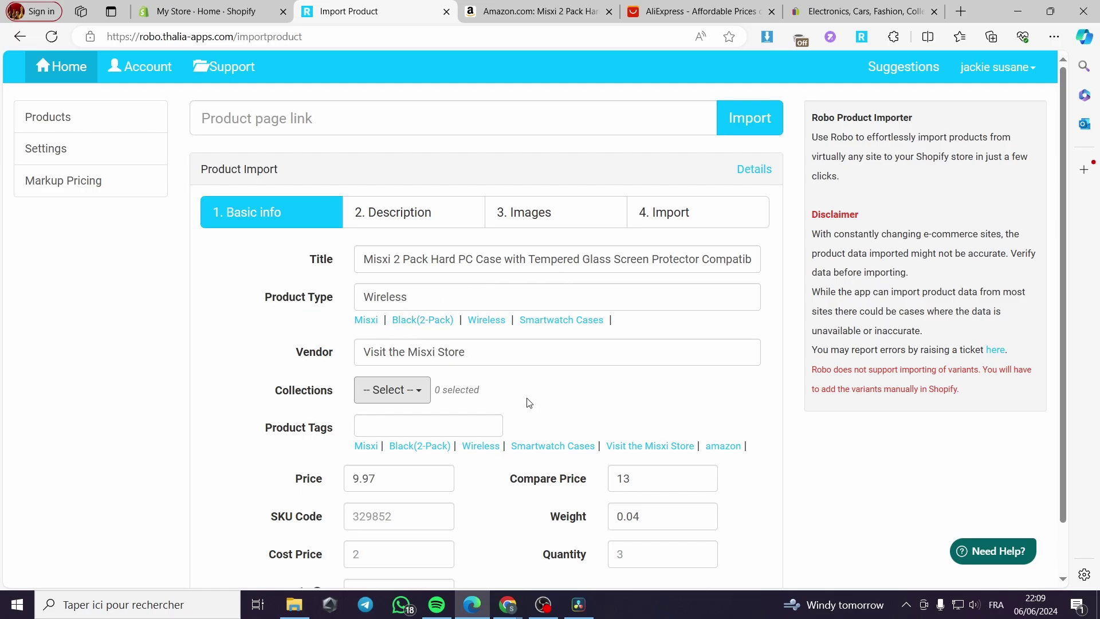
pyautogui.scroll(-1, 416, 377)
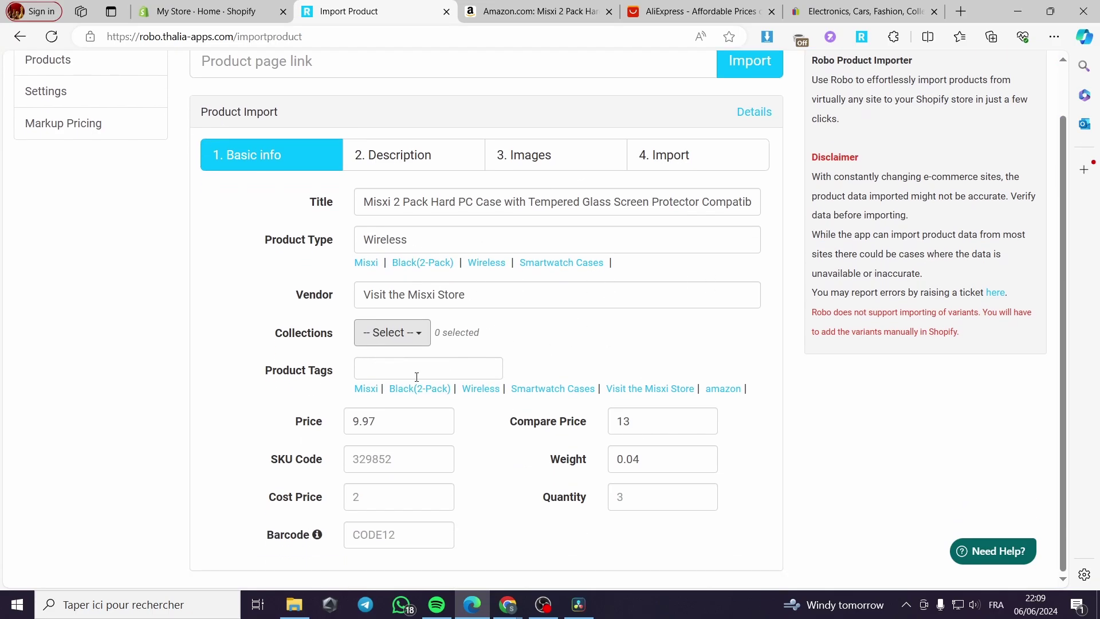
pyautogui.scroll(1, 767, 401)
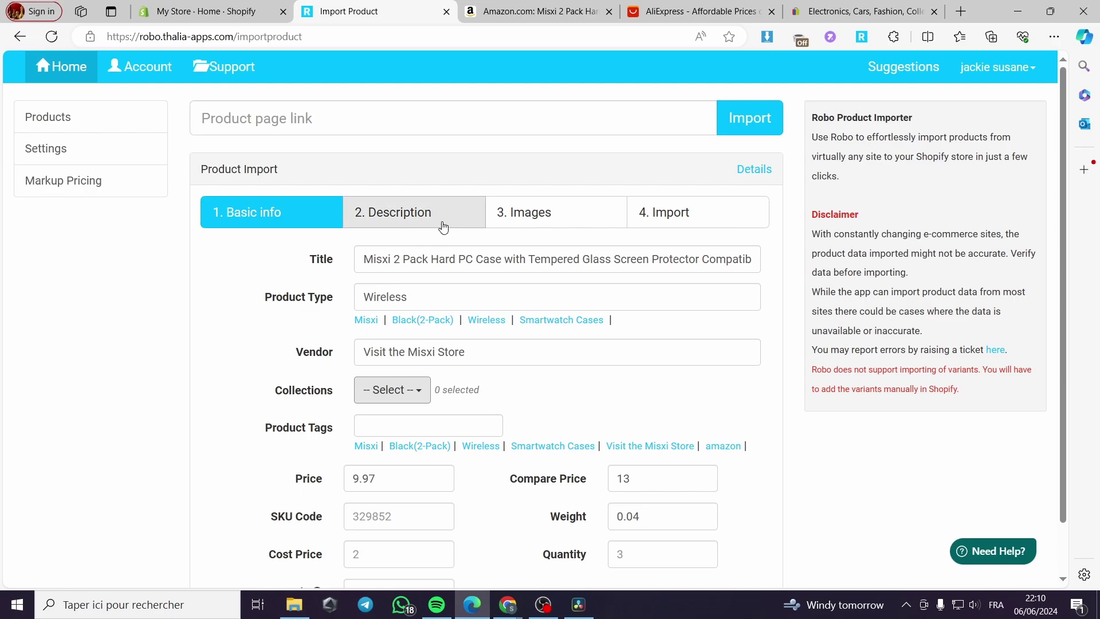
# Step: Review the imported watch case's full description in Robo, from the brand and features down to the package dimensions
pyautogui.click(401, 212)
pyautogui.scroll(-1, 459, 388)
pyautogui.scroll(1, 460, 387)
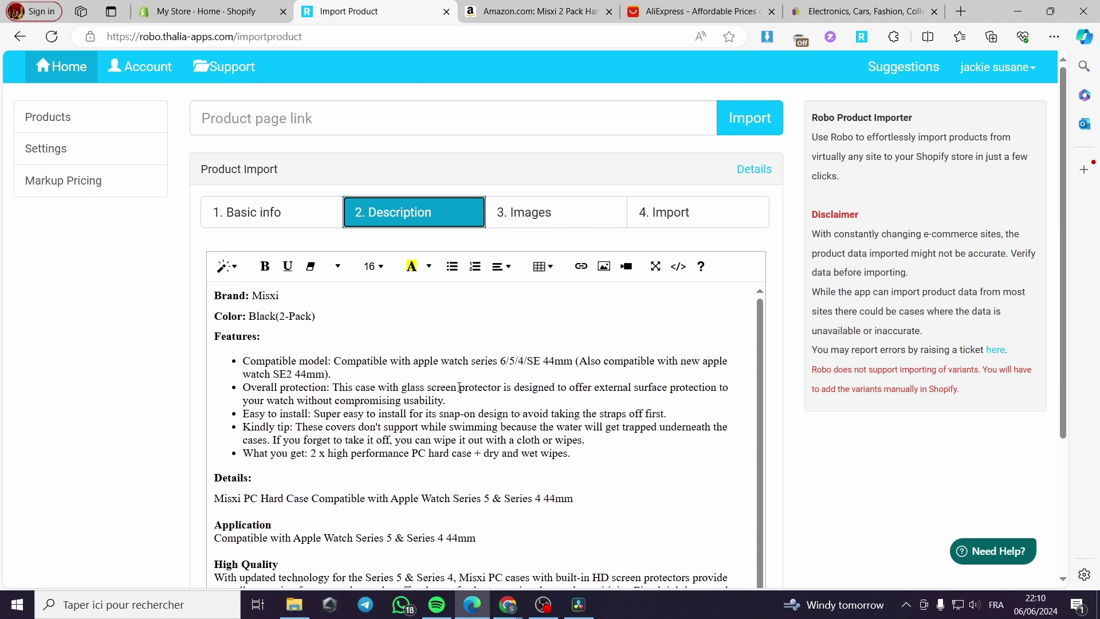
pyautogui.scroll(-1, 373, 417)
pyautogui.scroll(-3, 167, 483)
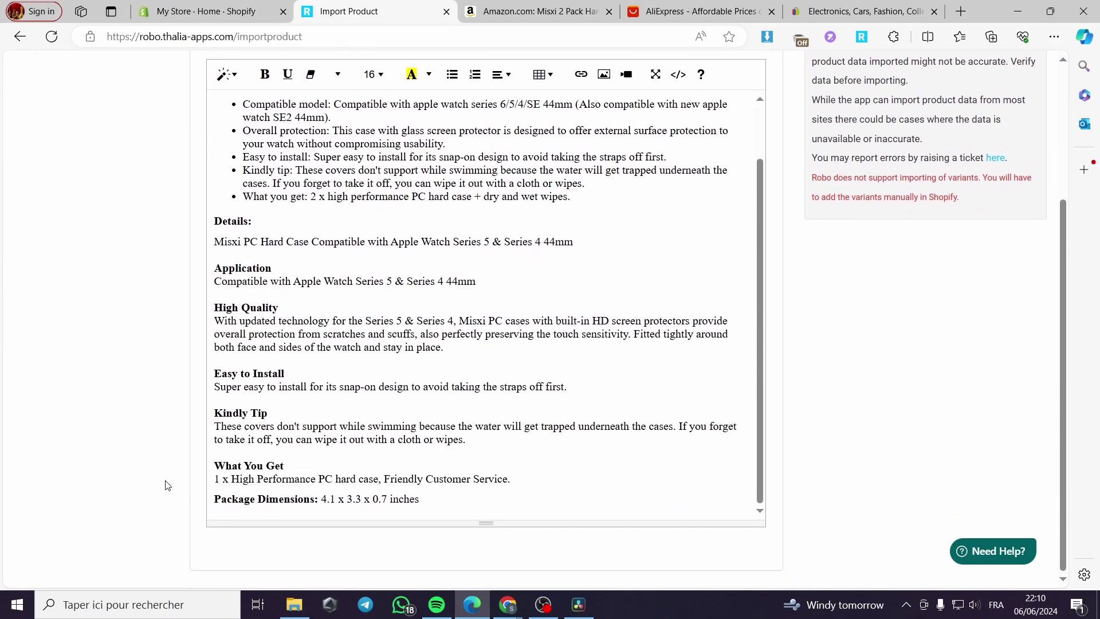
pyautogui.scroll(1, 282, 470)
pyautogui.scroll(2, 419, 279)
# Step: Check the watch case's product image in Robo and add the product to Shopify
pyautogui.click(532, 167)
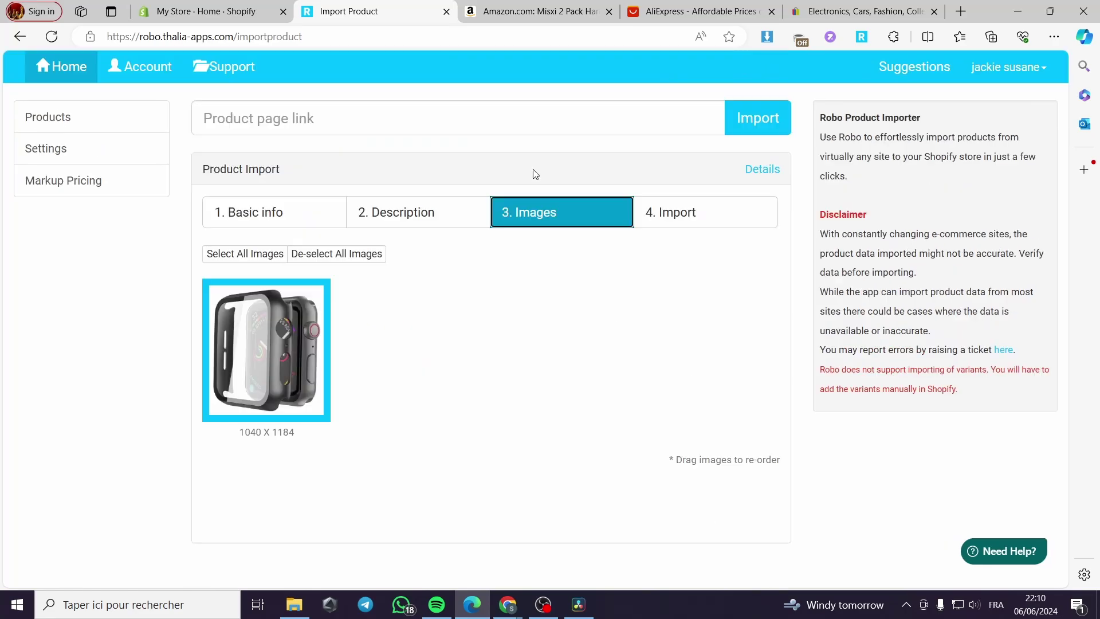
pyautogui.click(443, 213)
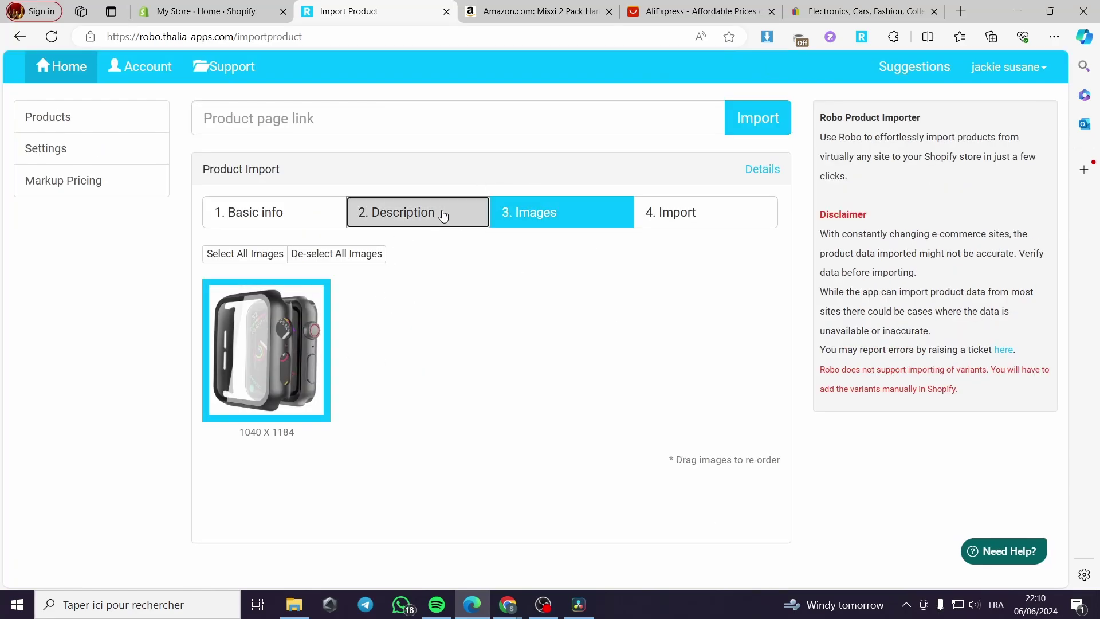
pyautogui.click(654, 213)
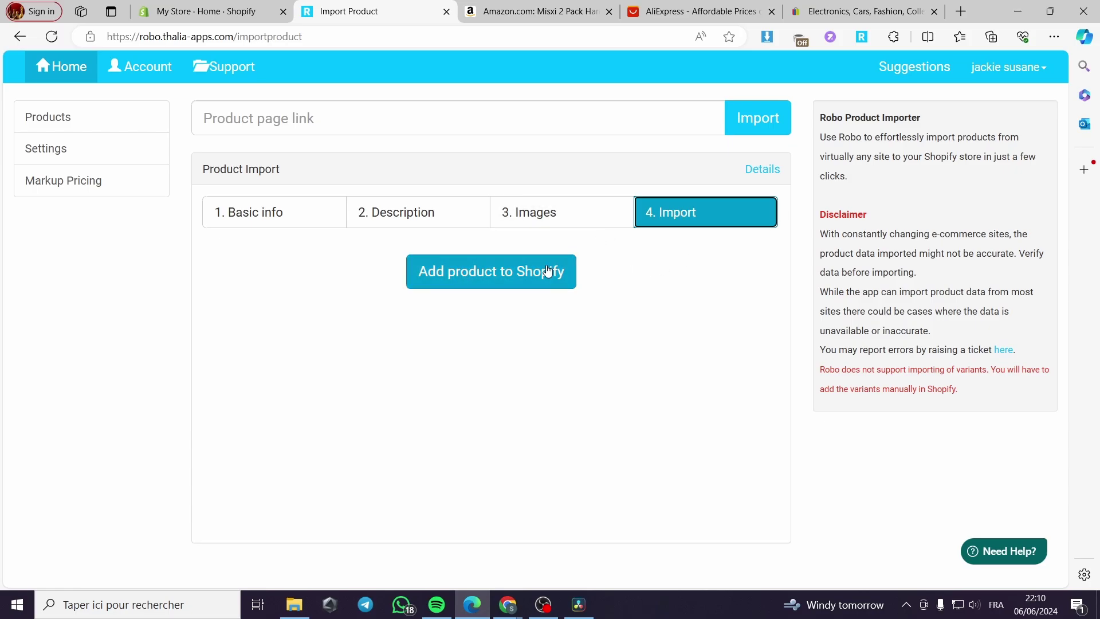
pyautogui.click(466, 286)
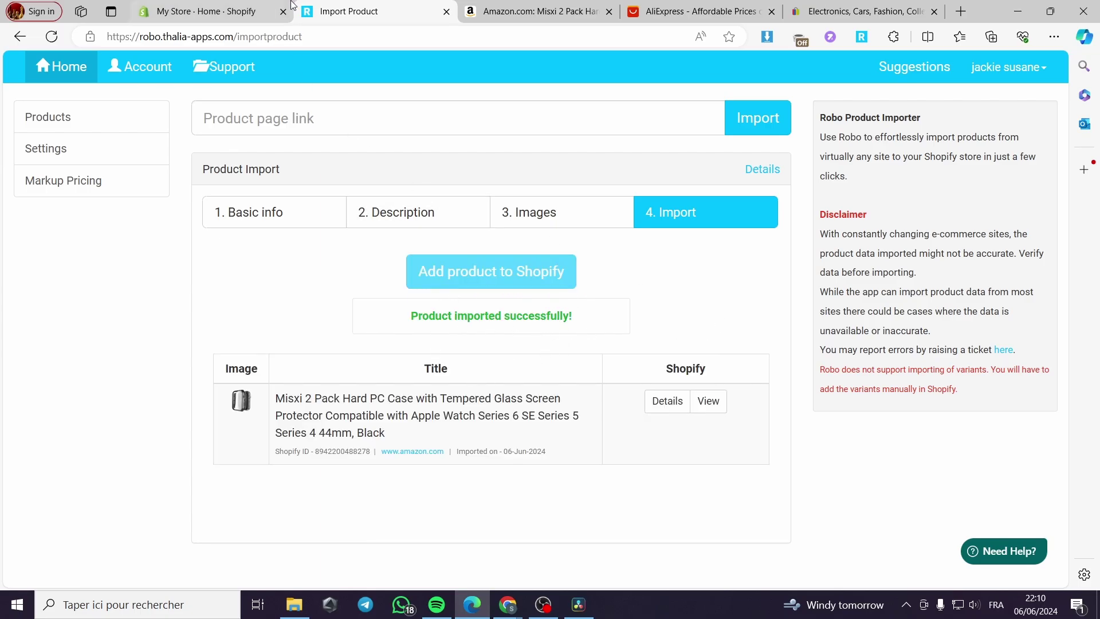
# Step: Switch to the Shopify admin and open the Misxi watch case from the store's product list
pyautogui.click(234, 8)
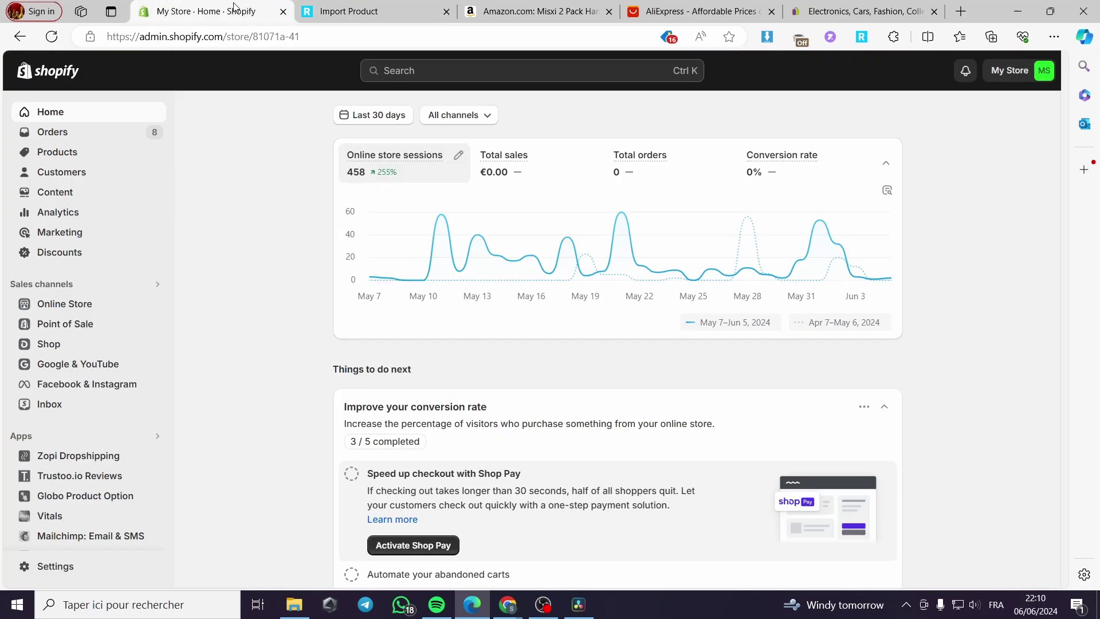
pyautogui.click(52, 153)
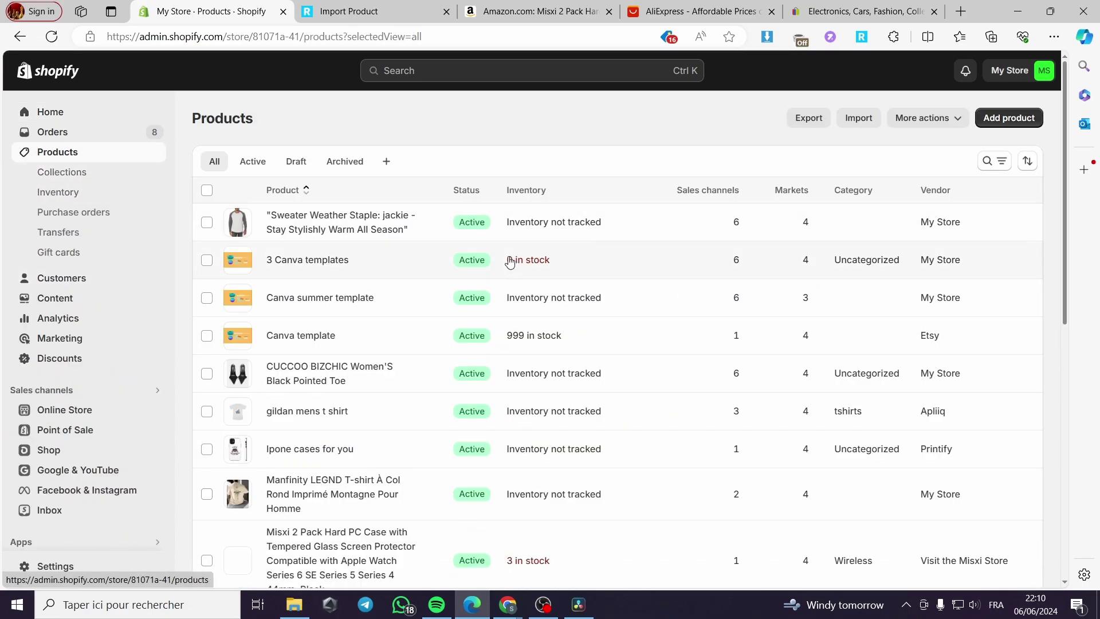
pyautogui.scroll(-1, 502, 252)
pyautogui.scroll(-2, 503, 252)
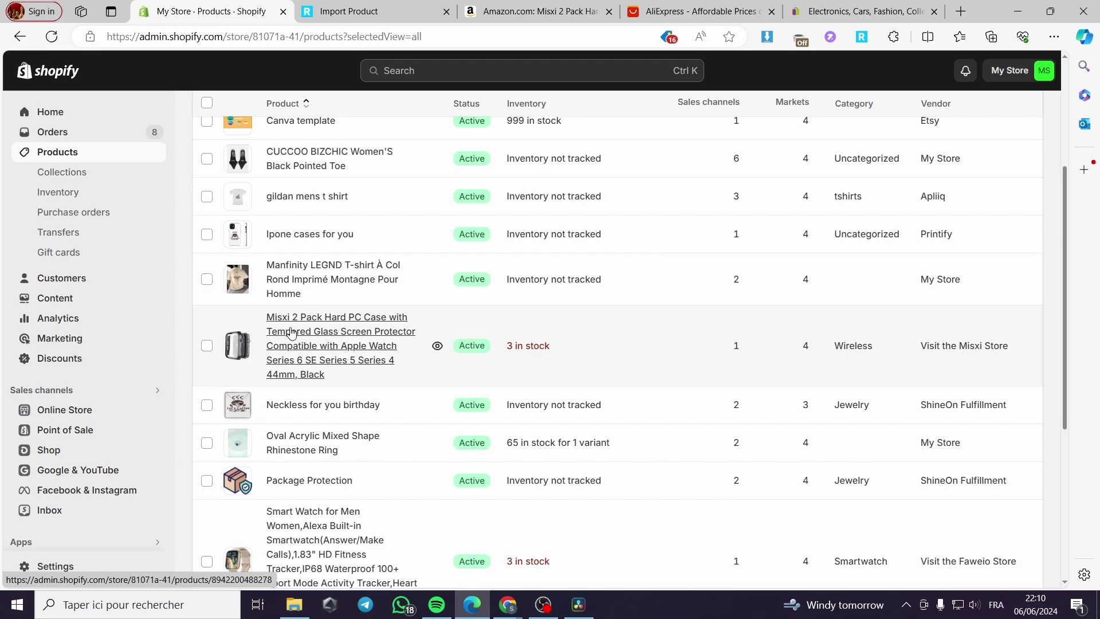
pyautogui.click(548, 340)
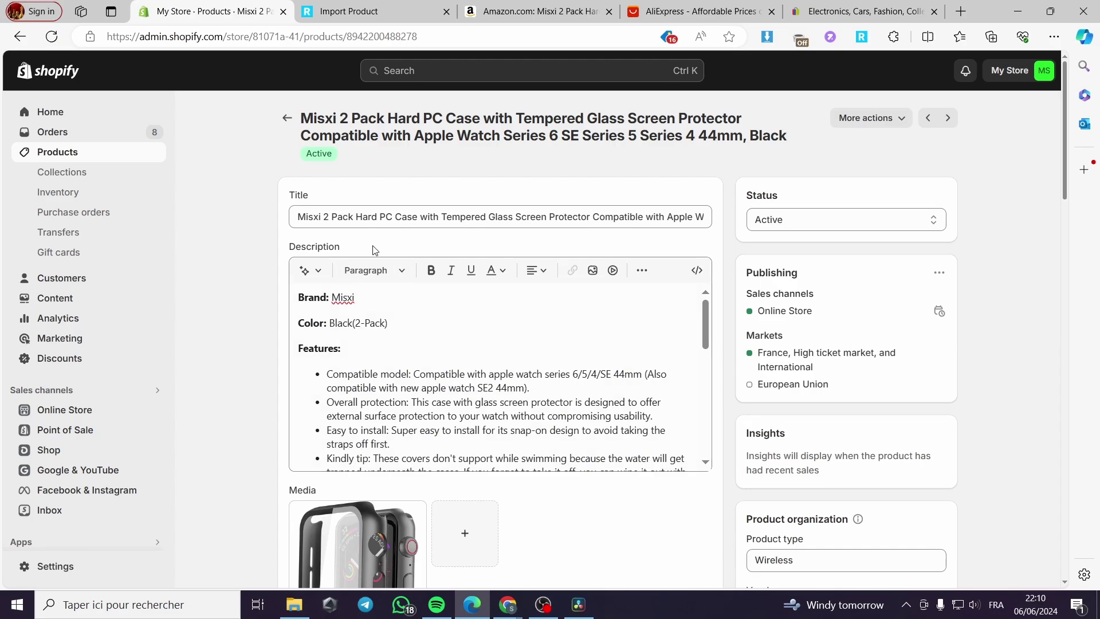
# Step: Examine the imported watch case's media, pricing, inventory, shipping, variants and metafields on its Shopify product page
pyautogui.scroll(-2, 457, 270)
pyautogui.scroll(-5, 457, 269)
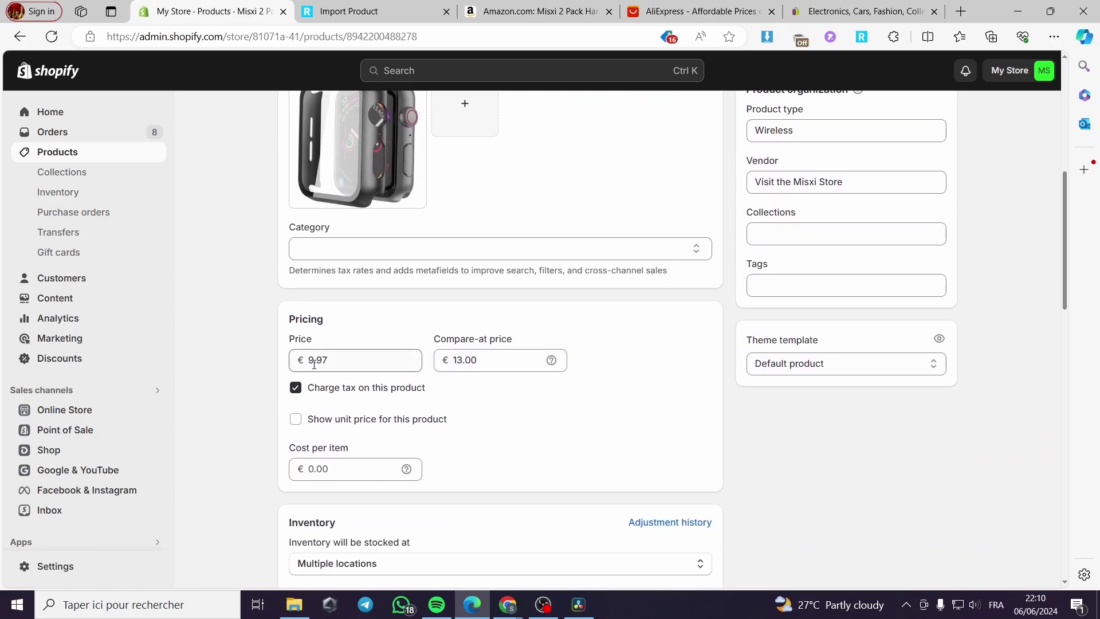
pyautogui.scroll(-6, 352, 353)
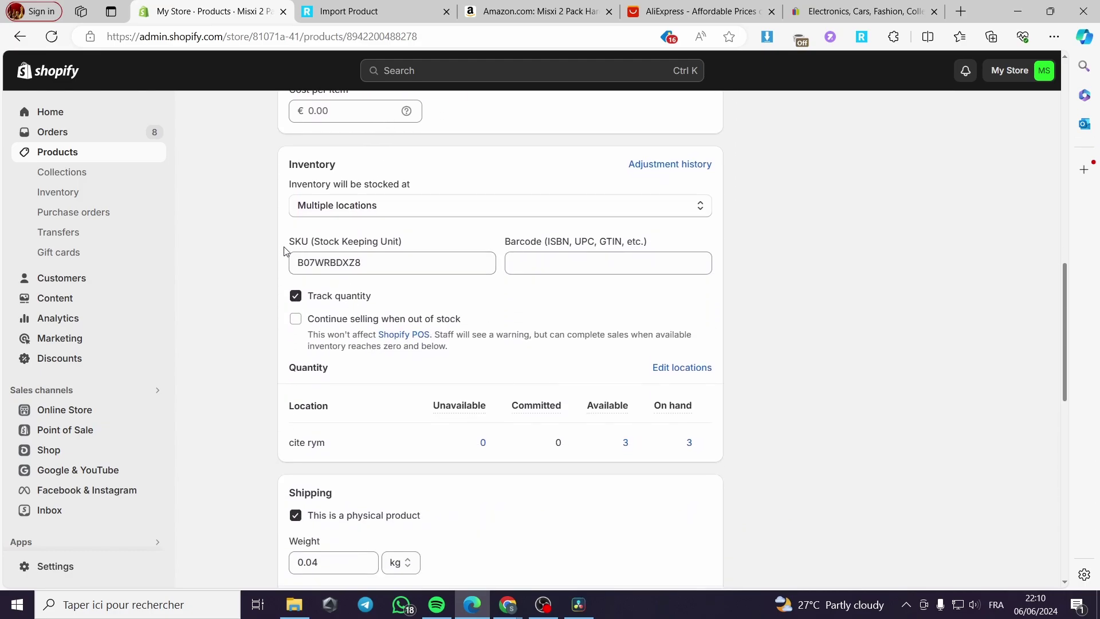
pyautogui.scroll(-4, 367, 241)
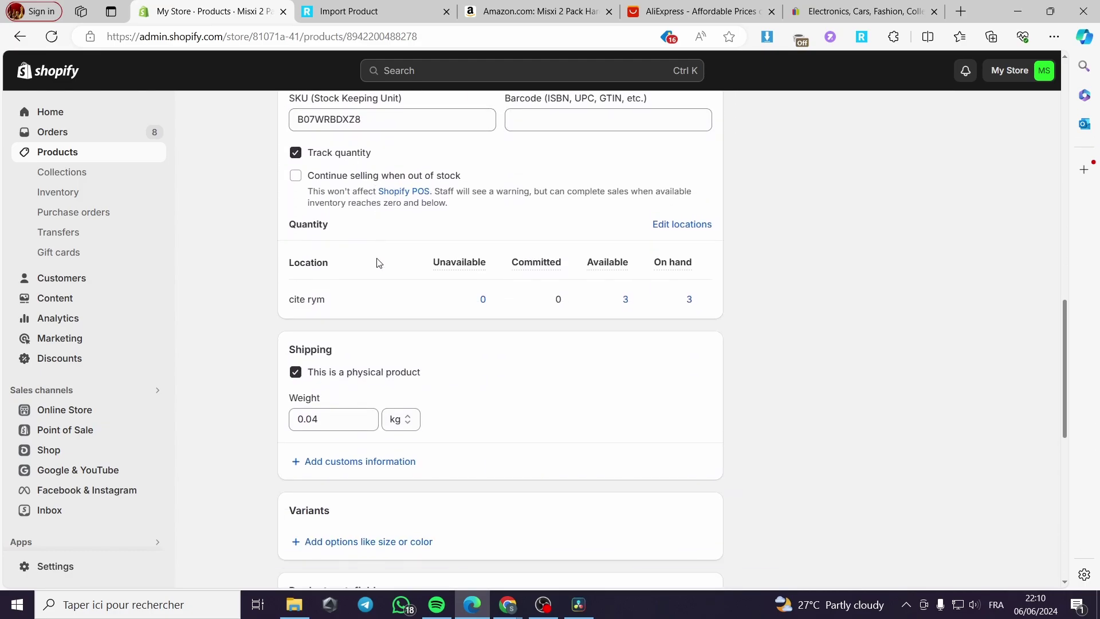
pyautogui.scroll(-1, 327, 326)
pyautogui.scroll(-4, 343, 325)
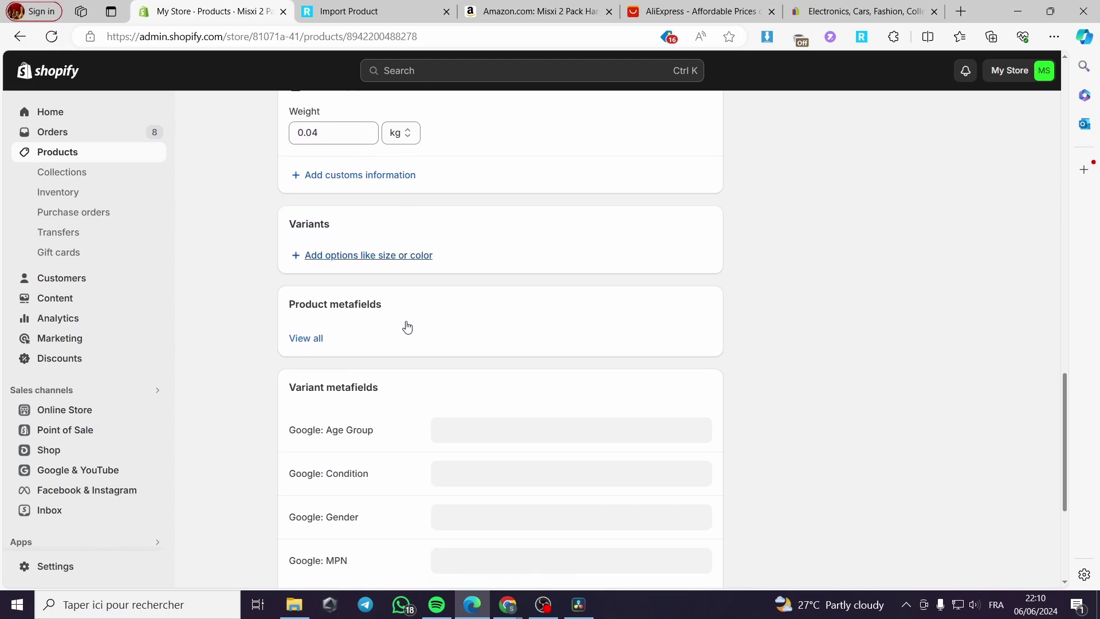
pyautogui.scroll(-3, 405, 388)
pyautogui.scroll(20, 405, 389)
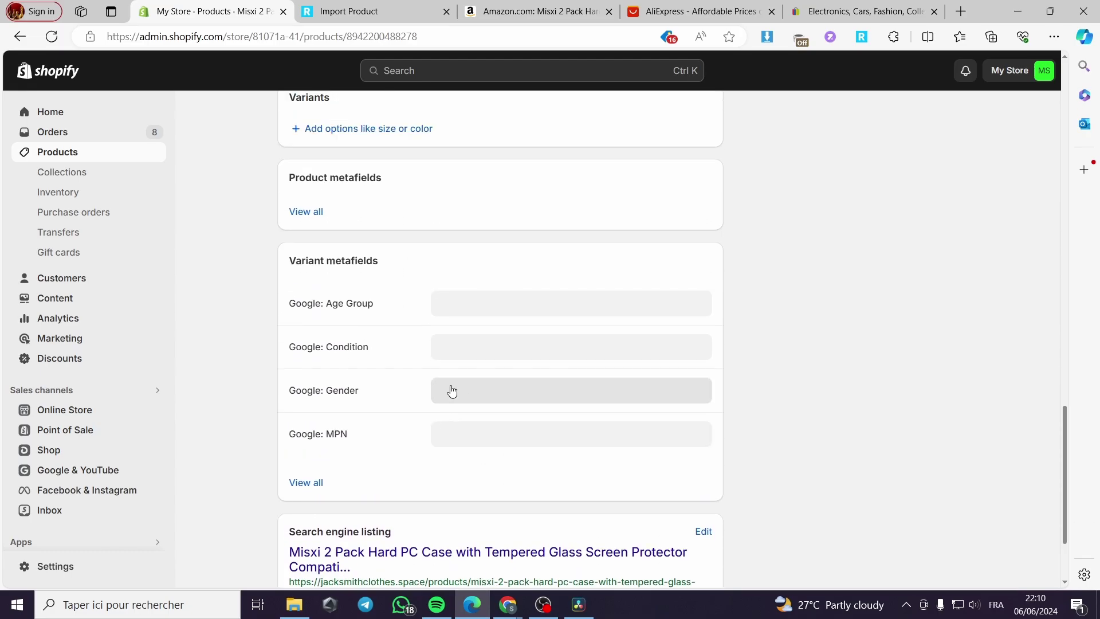
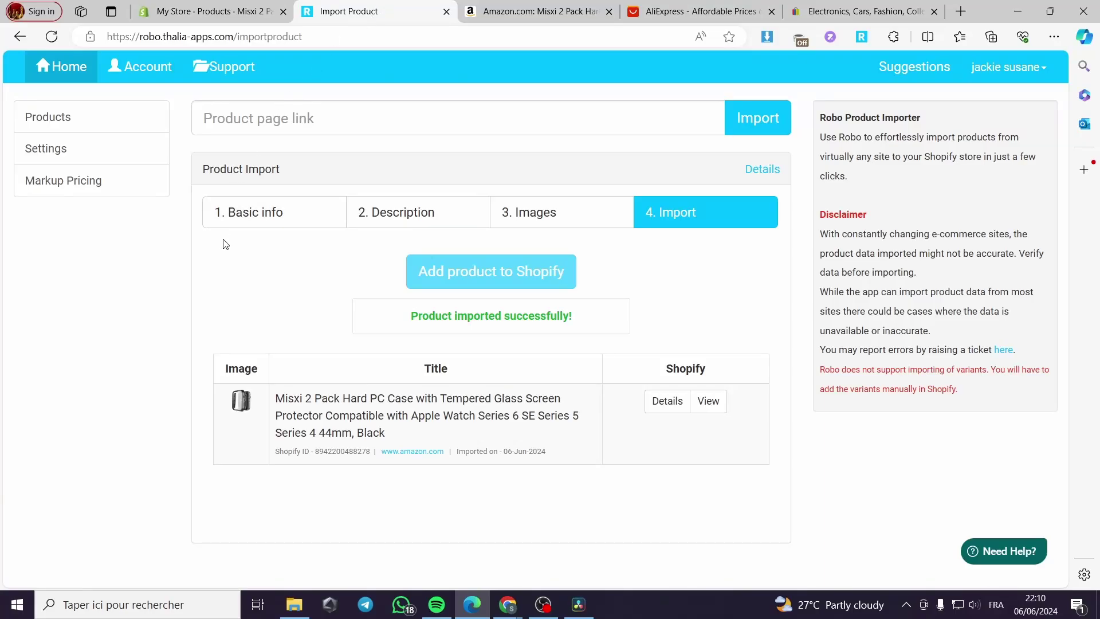
# Step: Switch from Robo to AliExpress and browse the home page deals for a product to import
pyautogui.click(344, 124)
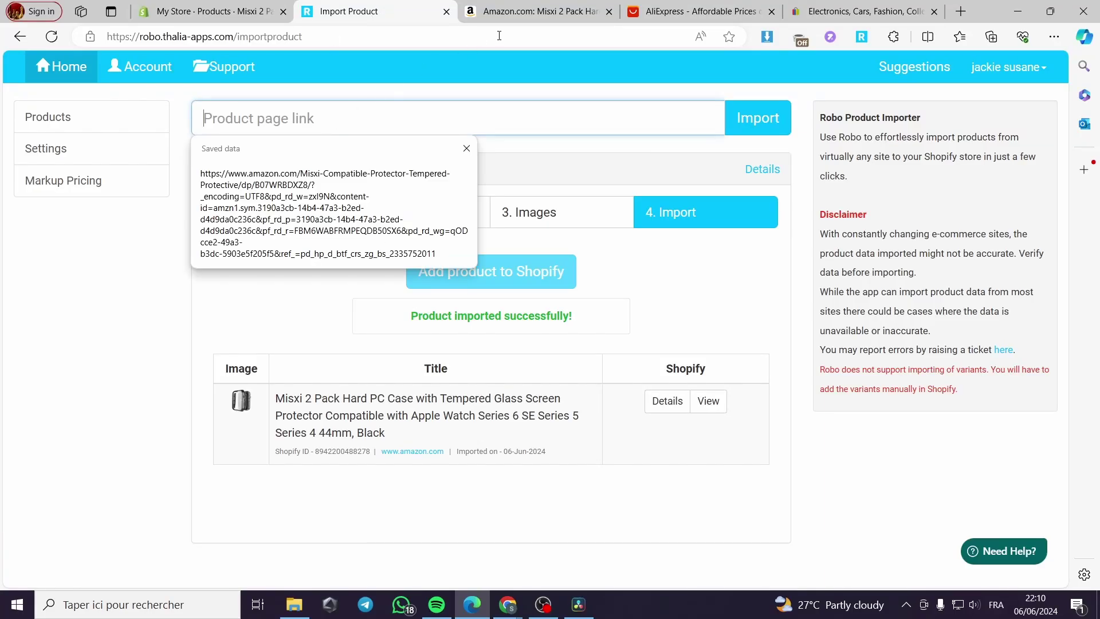
pyautogui.click(539, 11)
pyautogui.click(699, 10)
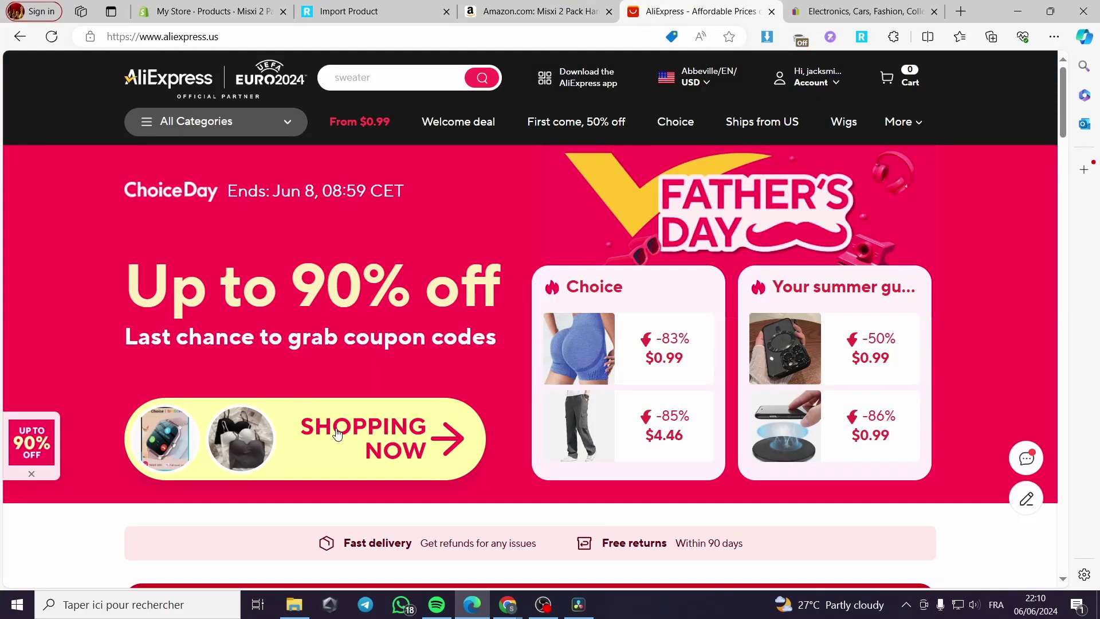
pyautogui.scroll(-7, 362, 408)
pyautogui.scroll(-7, 362, 408)
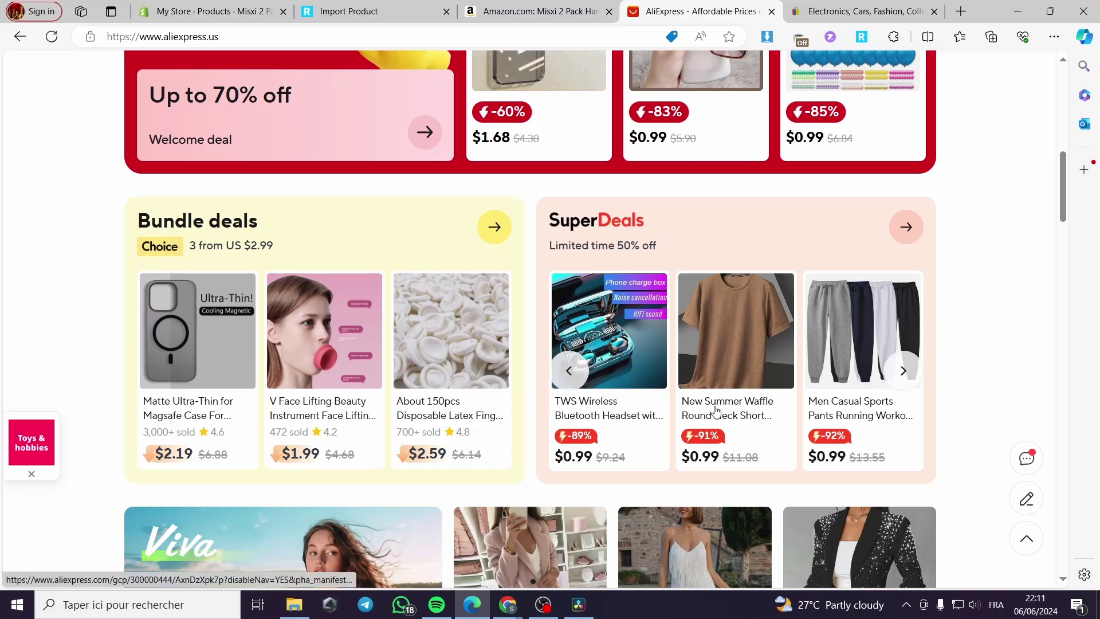
pyautogui.scroll(-1, 778, 419)
pyautogui.scroll(4, 775, 420)
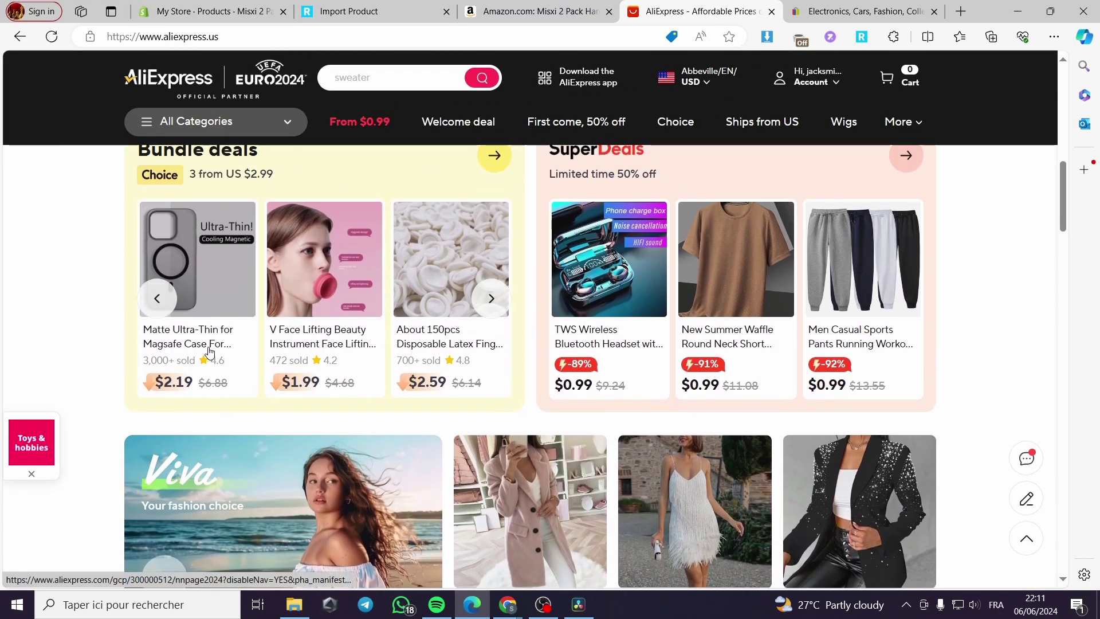
# Step: Try to reach a separate product page for the JASTER iPhone 15 Pro Max Magsafe wallet from AliExpress's Bundle deals
pyautogui.click(213, 341)
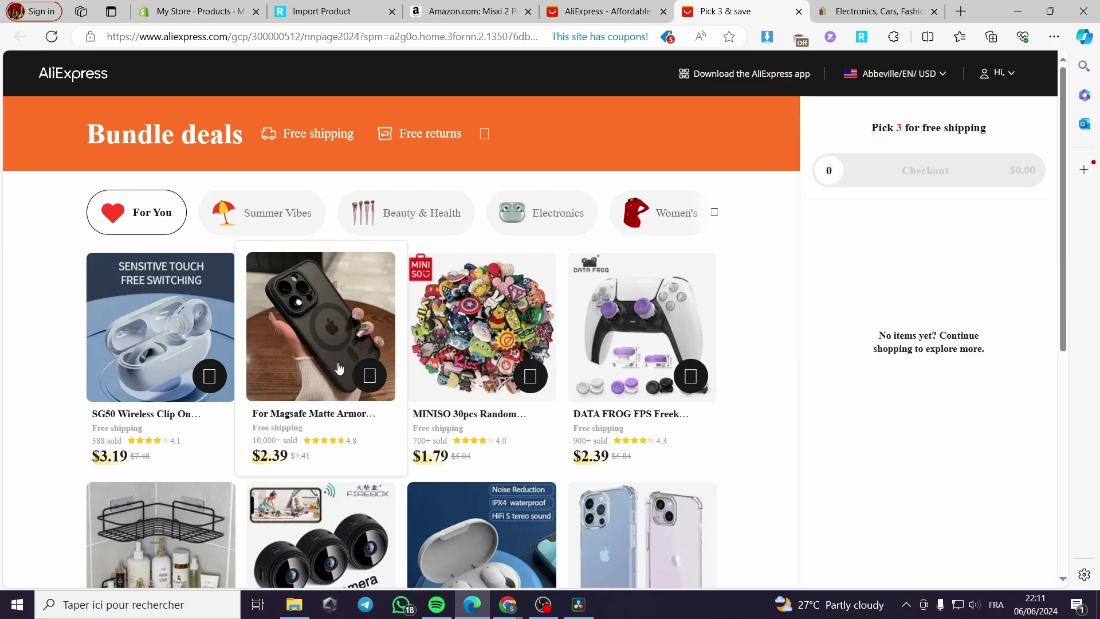
pyautogui.scroll(-3, 258, 344)
pyautogui.scroll(3, 229, 349)
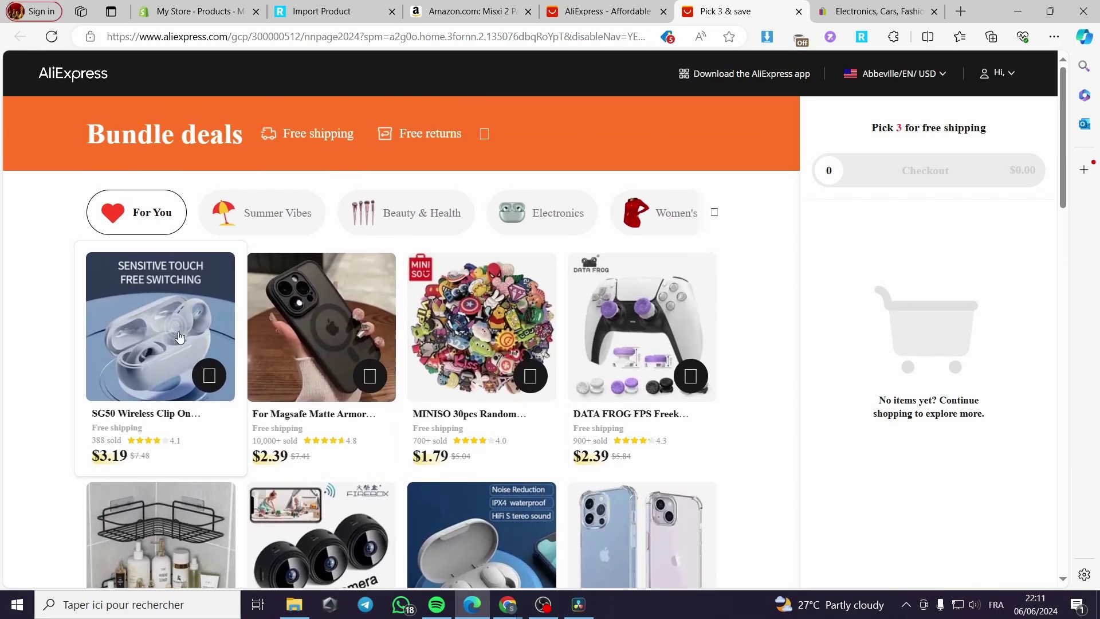
pyautogui.scroll(-8, 321, 320)
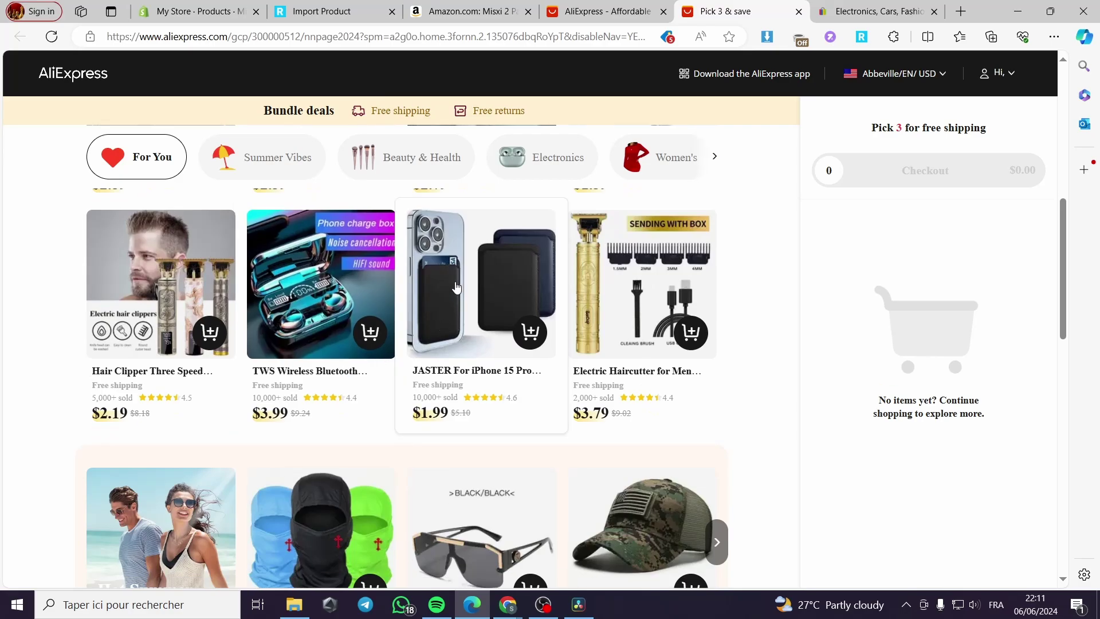
pyautogui.click(526, 324)
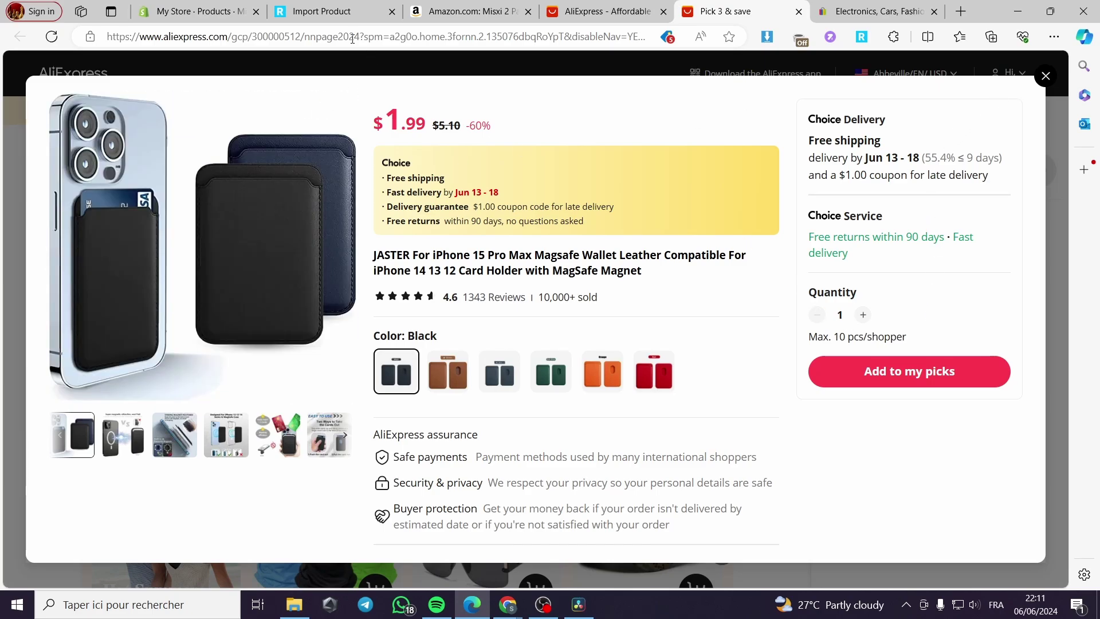
pyautogui.click(1046, 76)
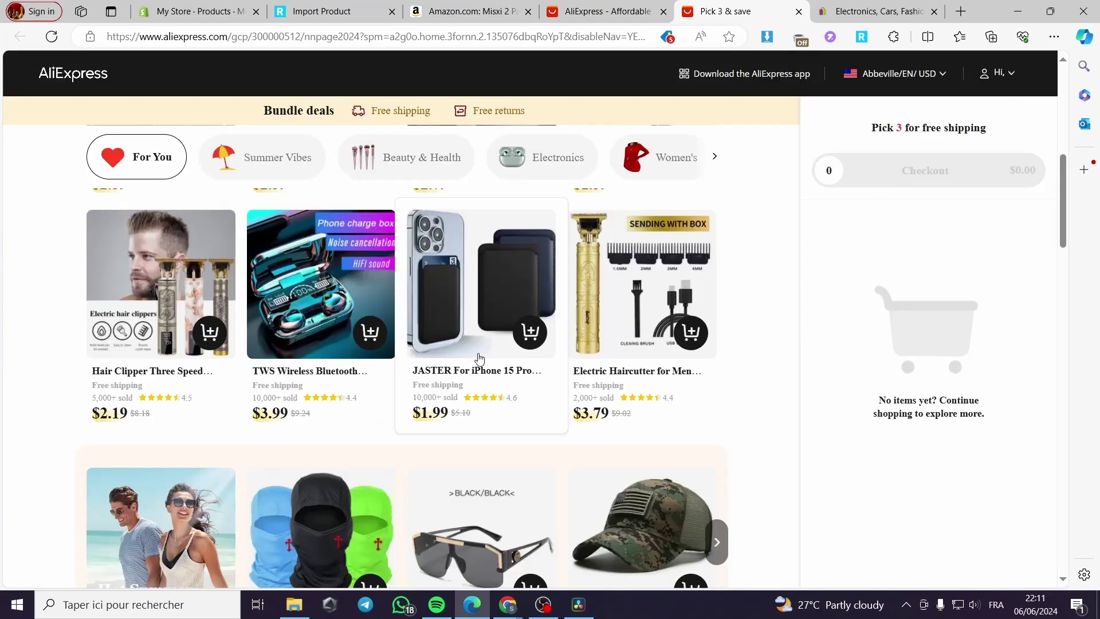
pyautogui.click(480, 376)
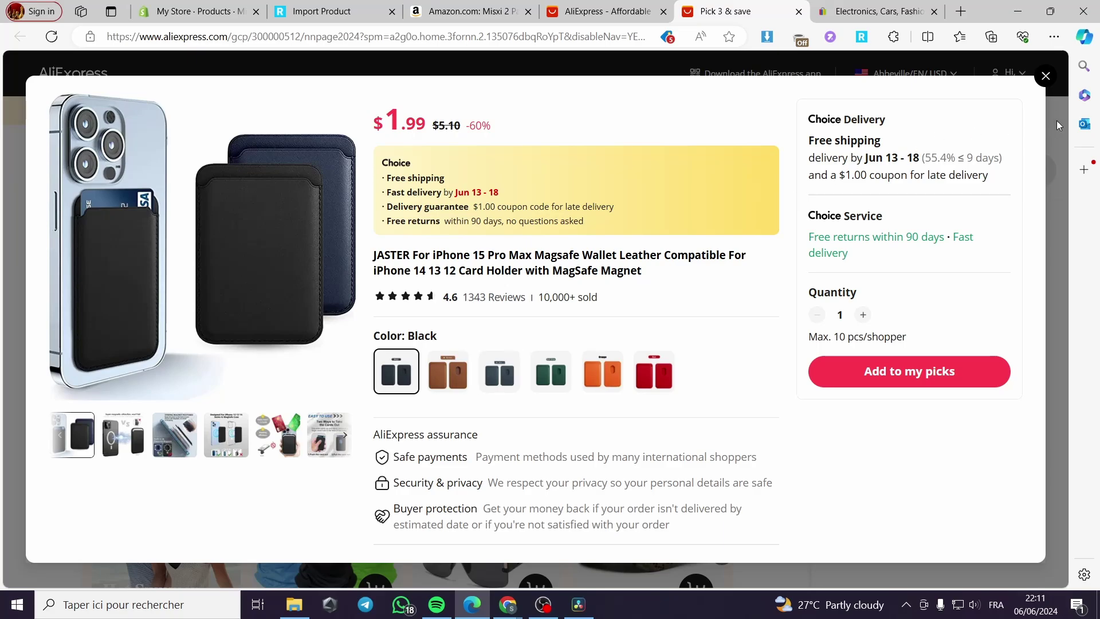
pyautogui.click(1045, 77)
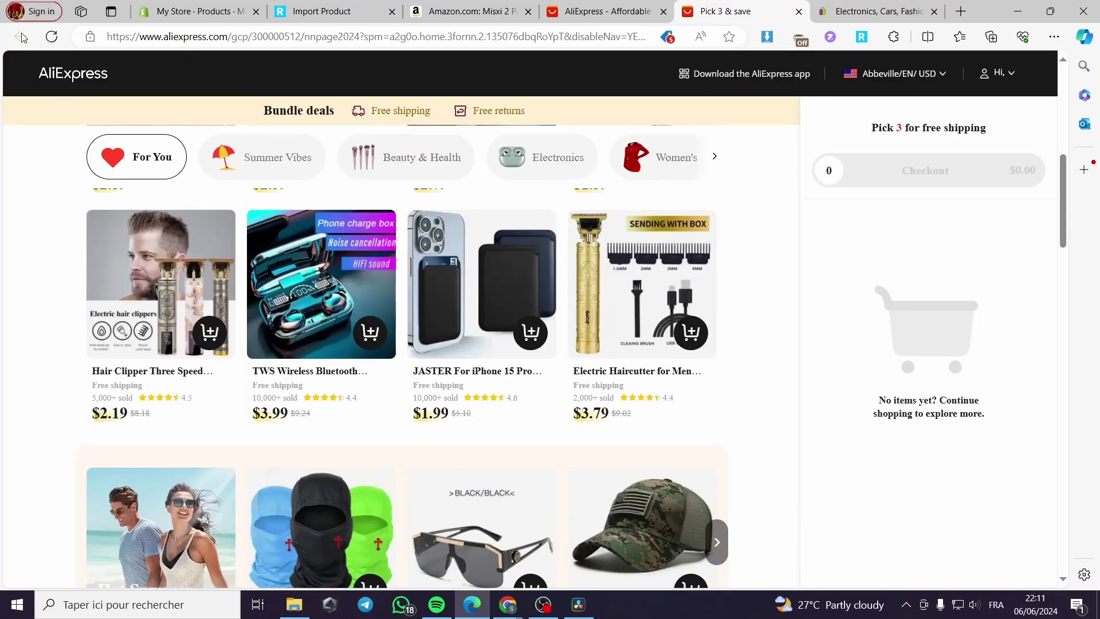
pyautogui.click(798, 11)
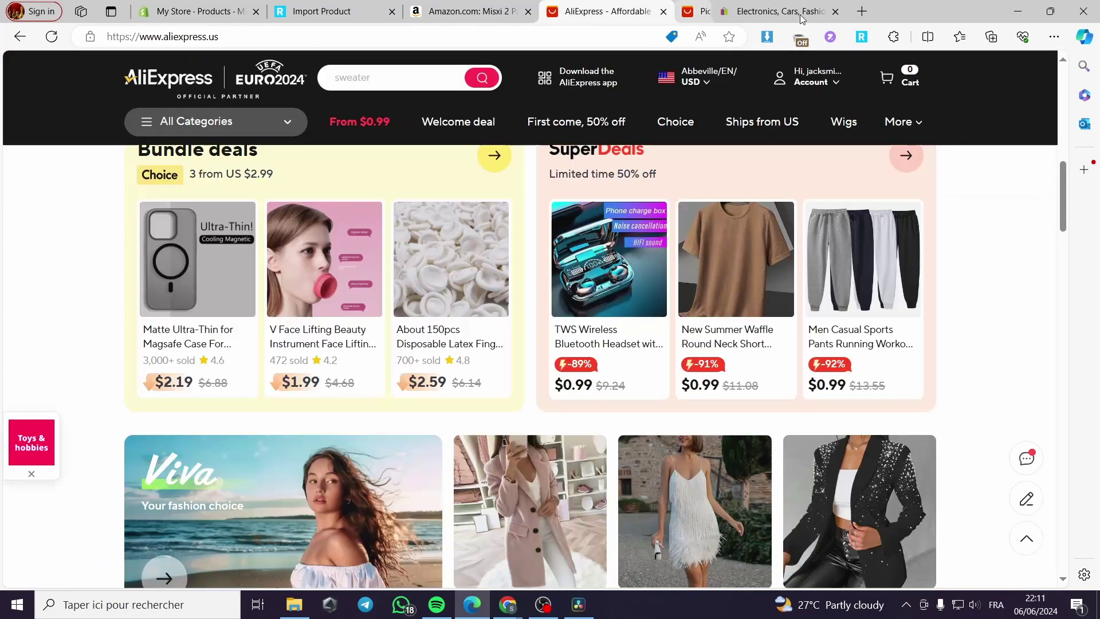
# Step: Open the KINSCOTER portable handheld turbo fan's product page from AliExpress's More to love section
pyautogui.scroll(8, 226, 328)
pyautogui.scroll(-15, 226, 328)
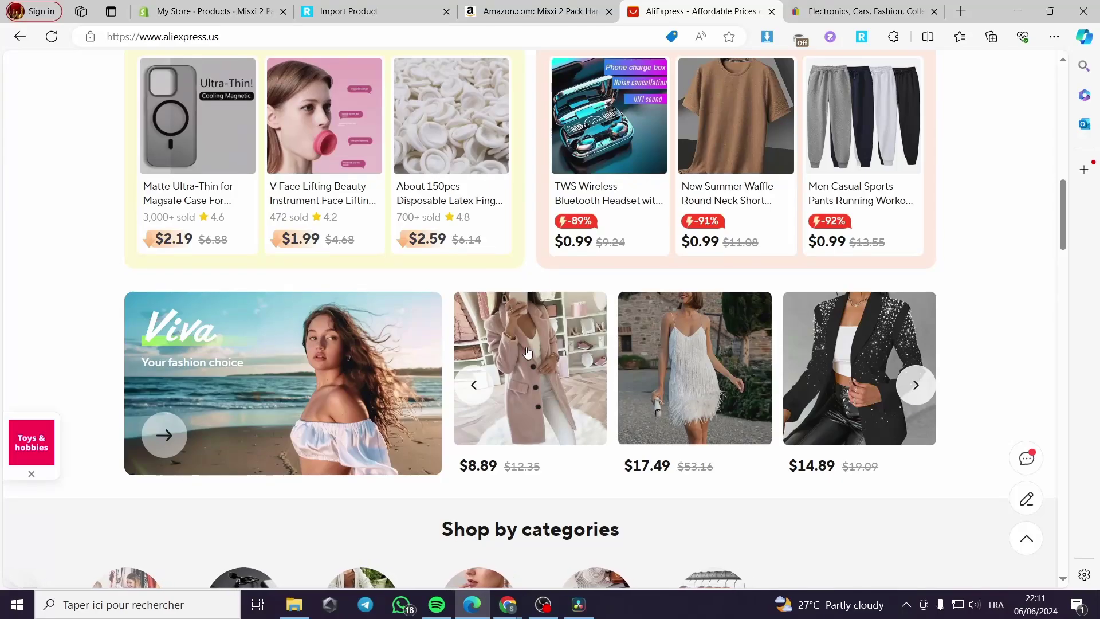
pyautogui.scroll(-3, 493, 351)
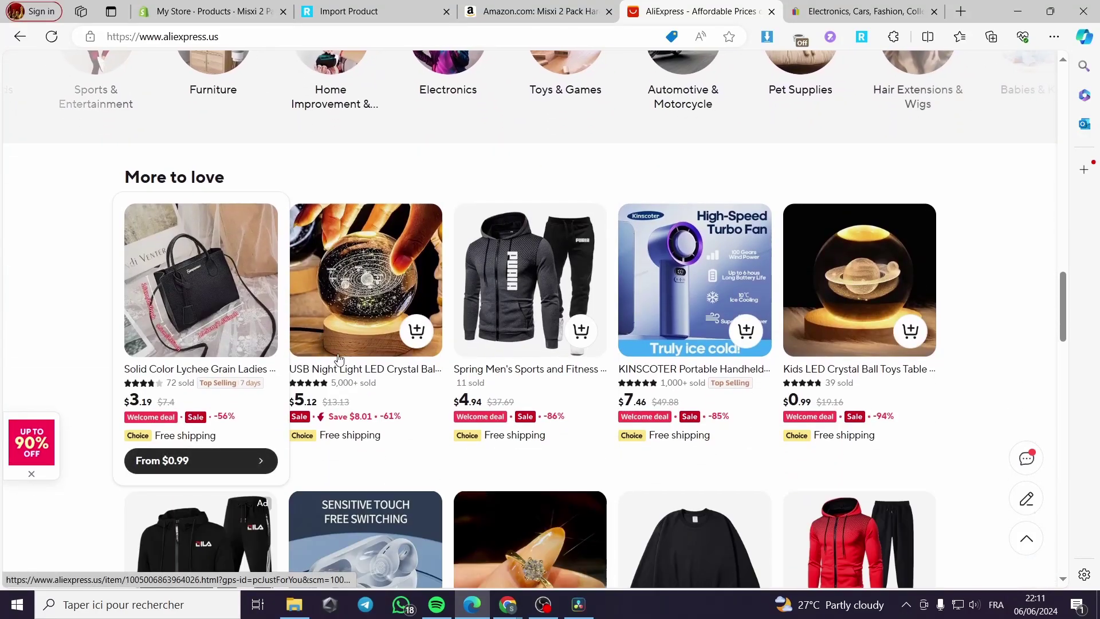
pyautogui.click(670, 286)
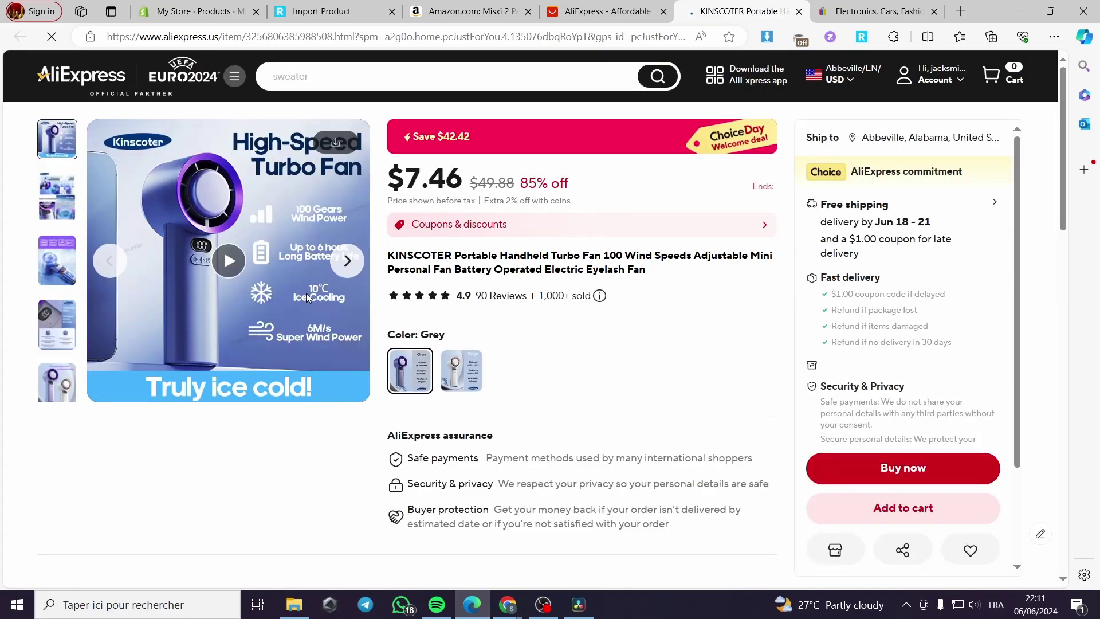
# Step: Copy the turbo fan's AliExpress page link and fetch its product data in Robo Product Importer
pyautogui.click(388, 35)
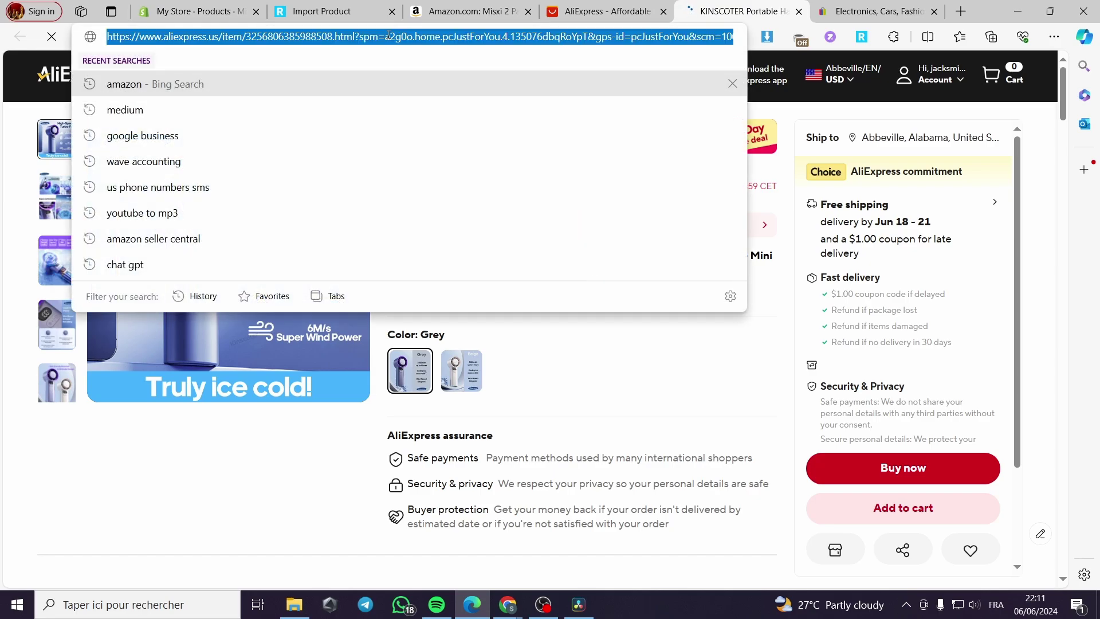
pyautogui.click(320, 11)
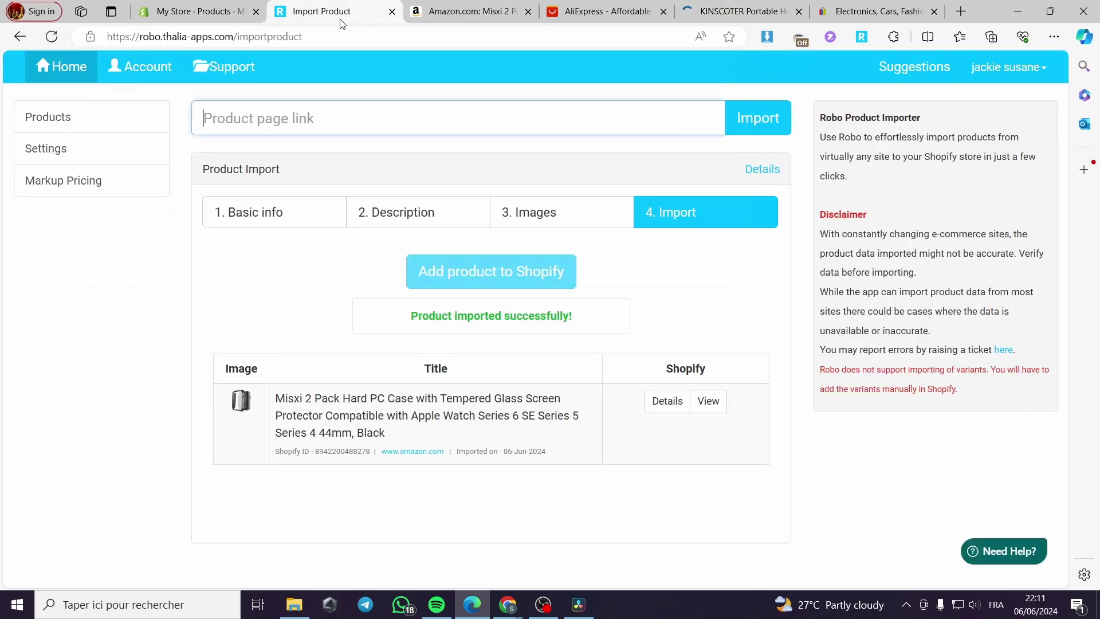
pyautogui.click(351, 117)
pyautogui.hotkey('ctrl', 'v')
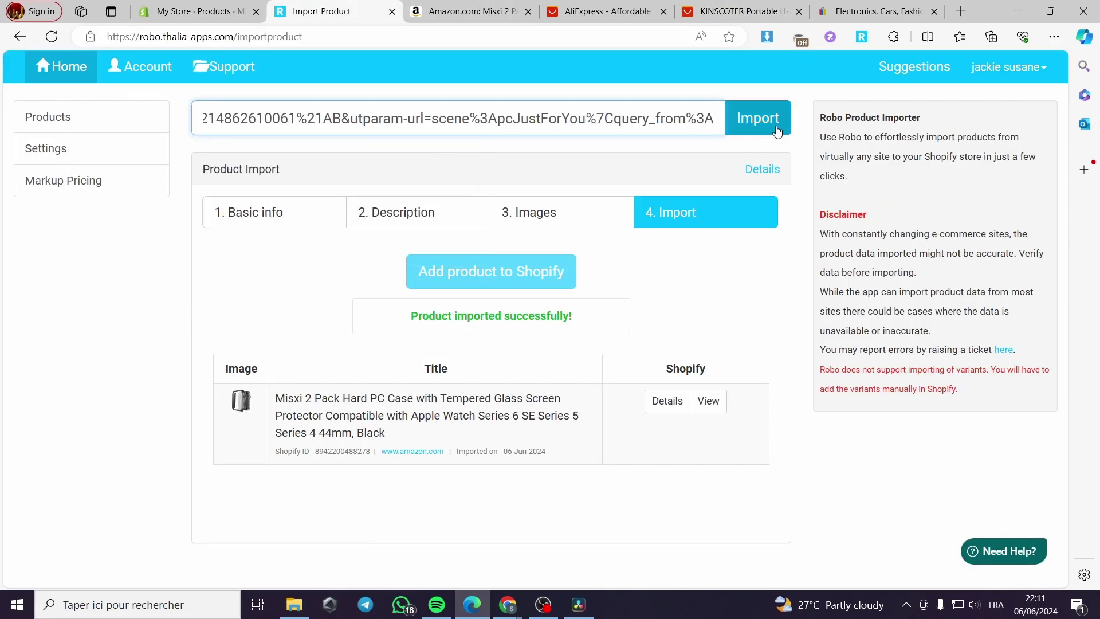
pyautogui.click(752, 128)
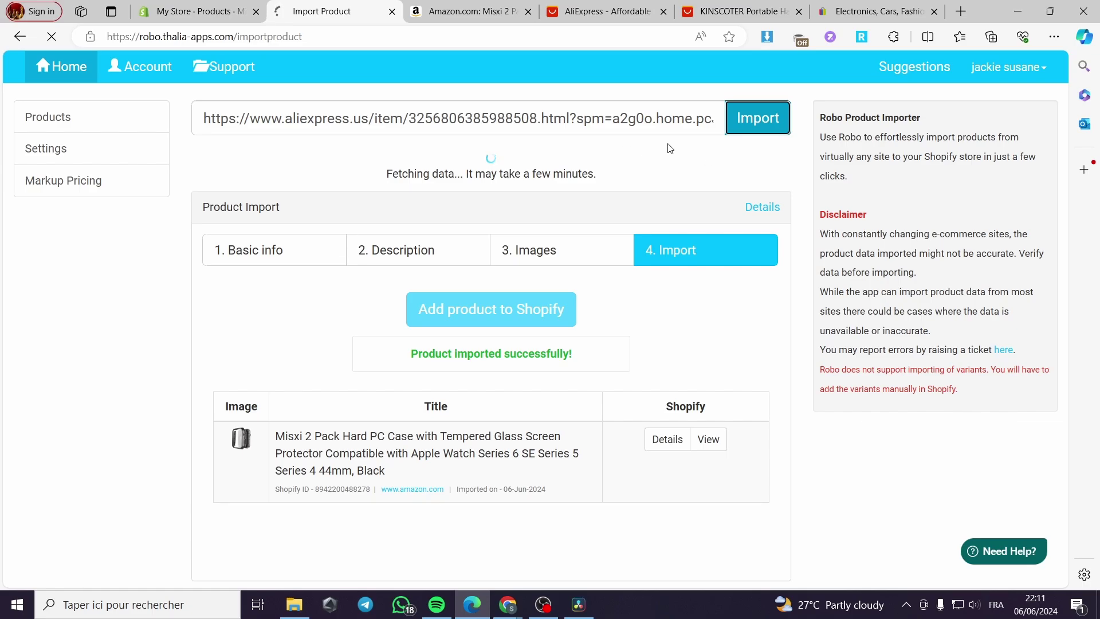
pyautogui.click(276, 247)
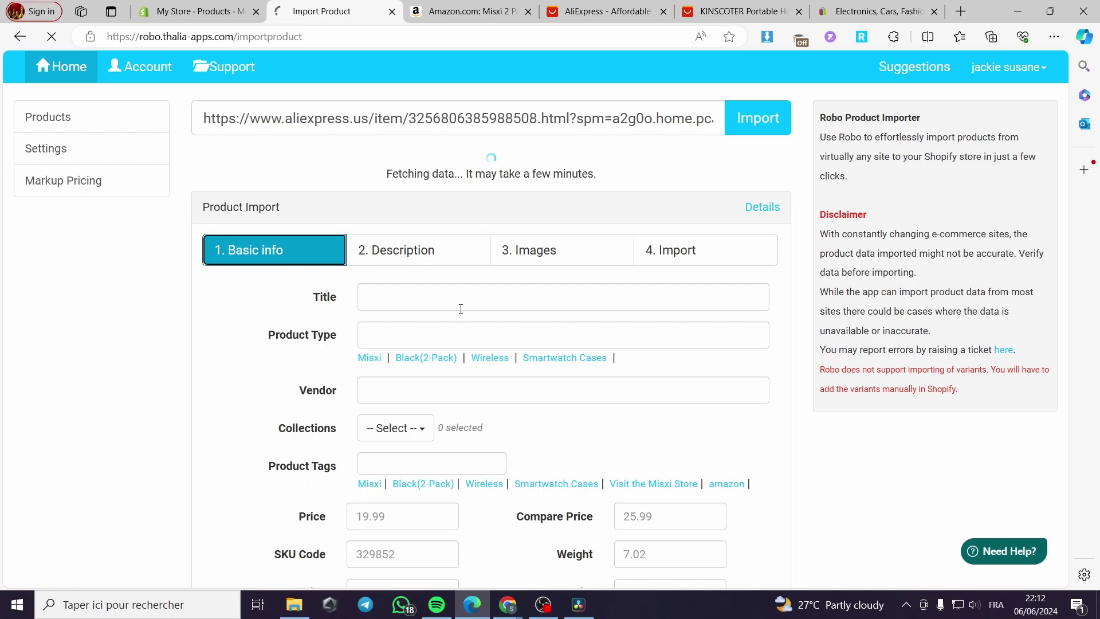
pyautogui.click(418, 250)
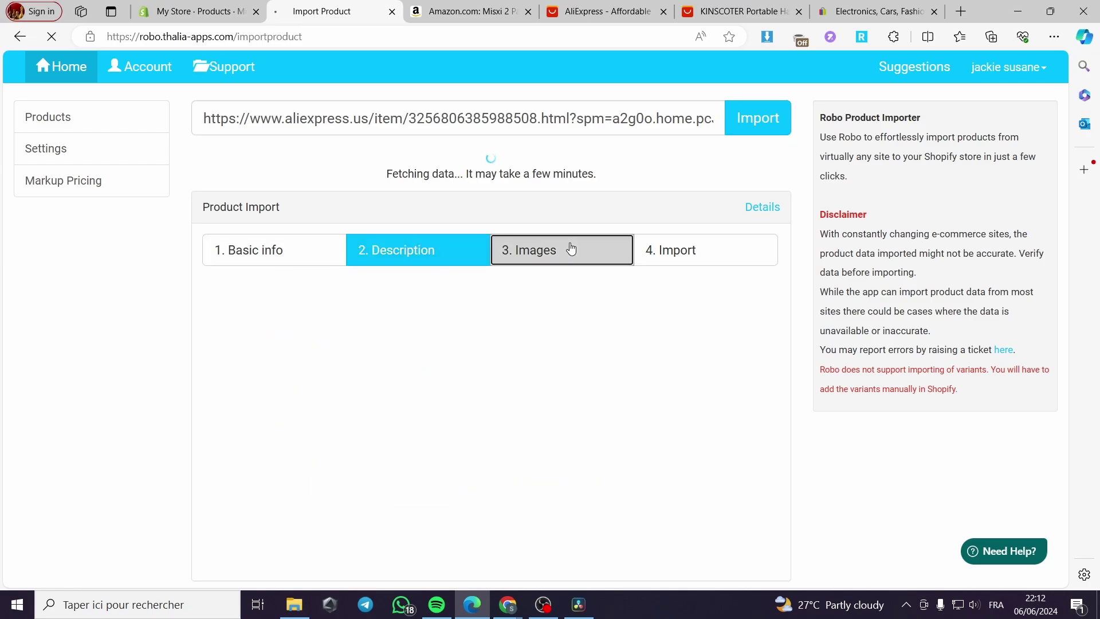
# Step: In the turbo fan's basic info, set the price to 19.99 and the compare price to 30
pyautogui.click(302, 216)
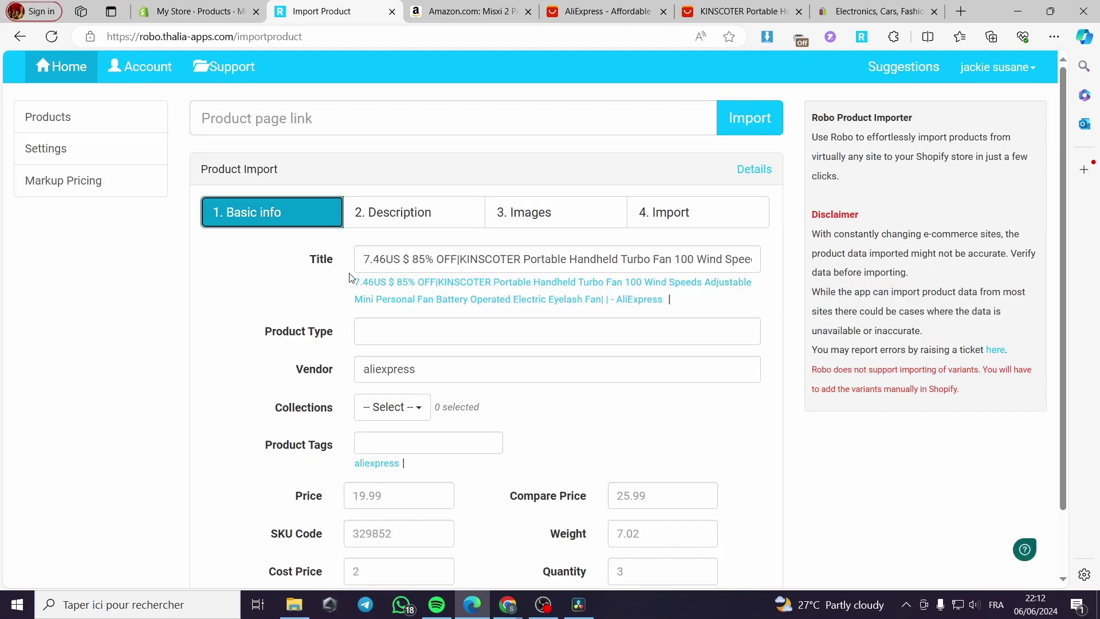
pyautogui.scroll(-1, 515, 262)
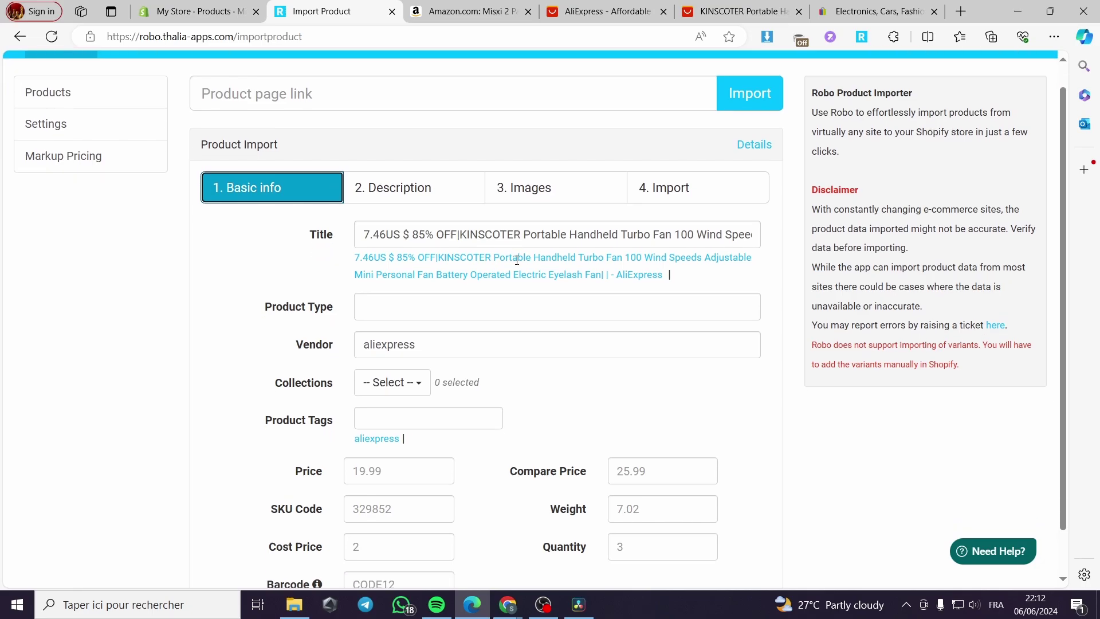
pyautogui.scroll(-1, 401, 275)
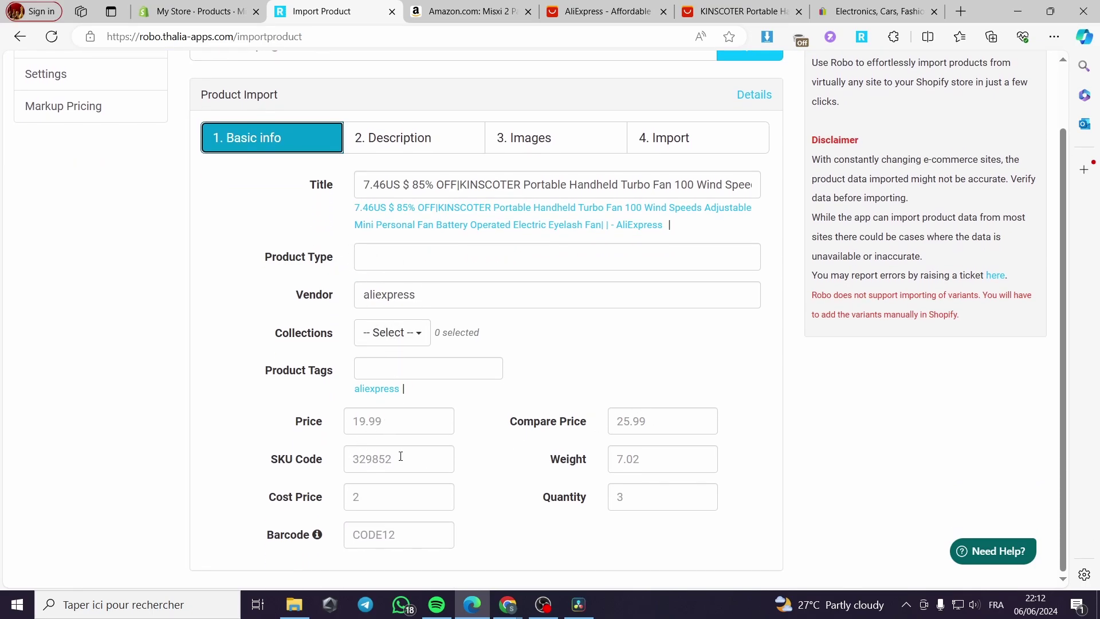
pyautogui.click(365, 422)
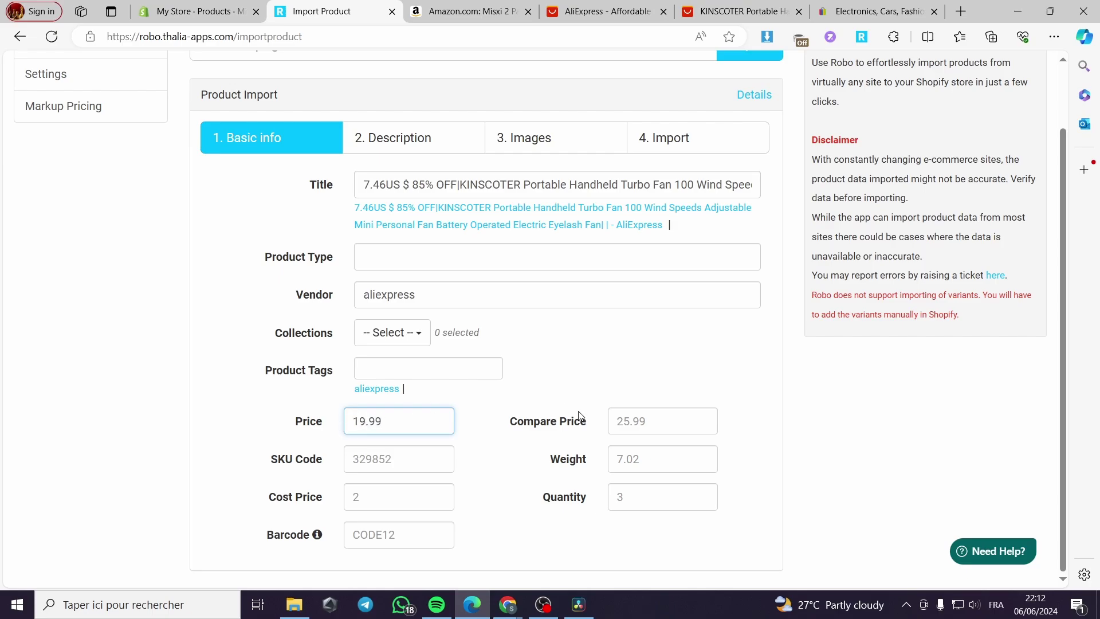
pyautogui.click(662, 424)
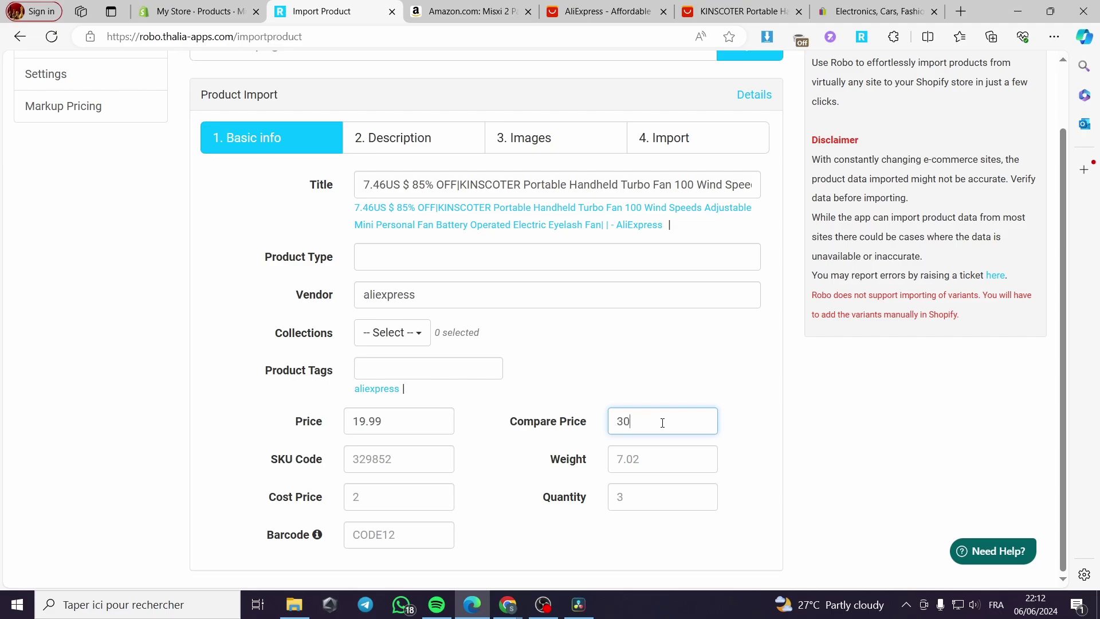
# Step: Delete the imported AliExpress slogan from the turbo fan's description
pyautogui.scroll(2, 630, 419)
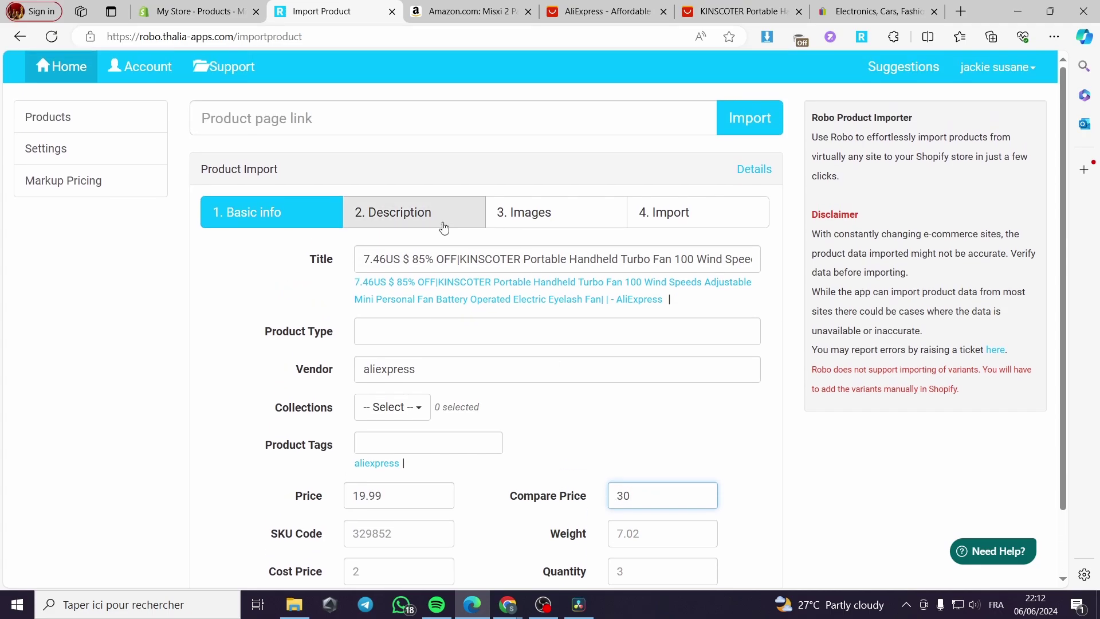
pyautogui.click(412, 213)
pyautogui.moveTo(465, 295); pyautogui.dragTo(140, 284)
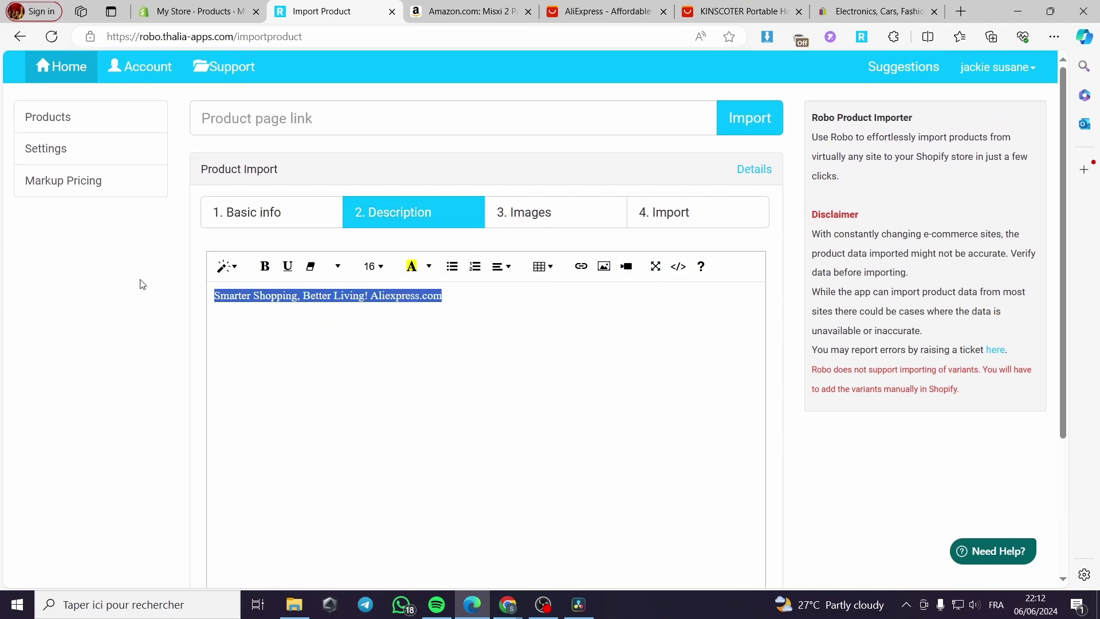
pyautogui.press('BackSpace')
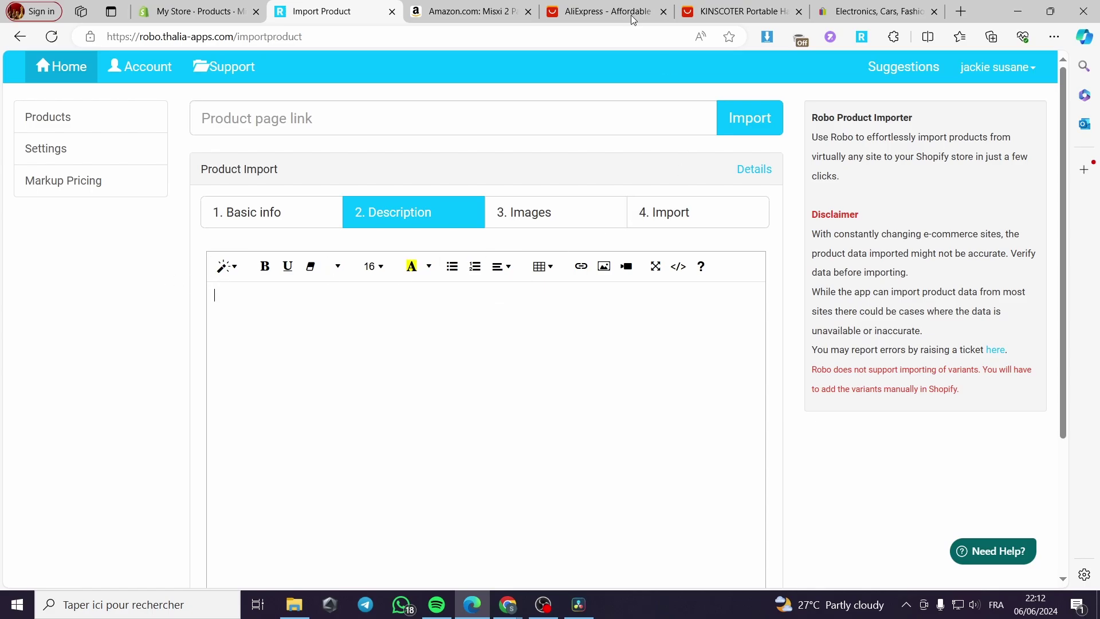
# Step: Look through the turbo fan's AliExpress page for product description text and return to Robo's import form
pyautogui.click(739, 11)
pyautogui.scroll(-5, 435, 395)
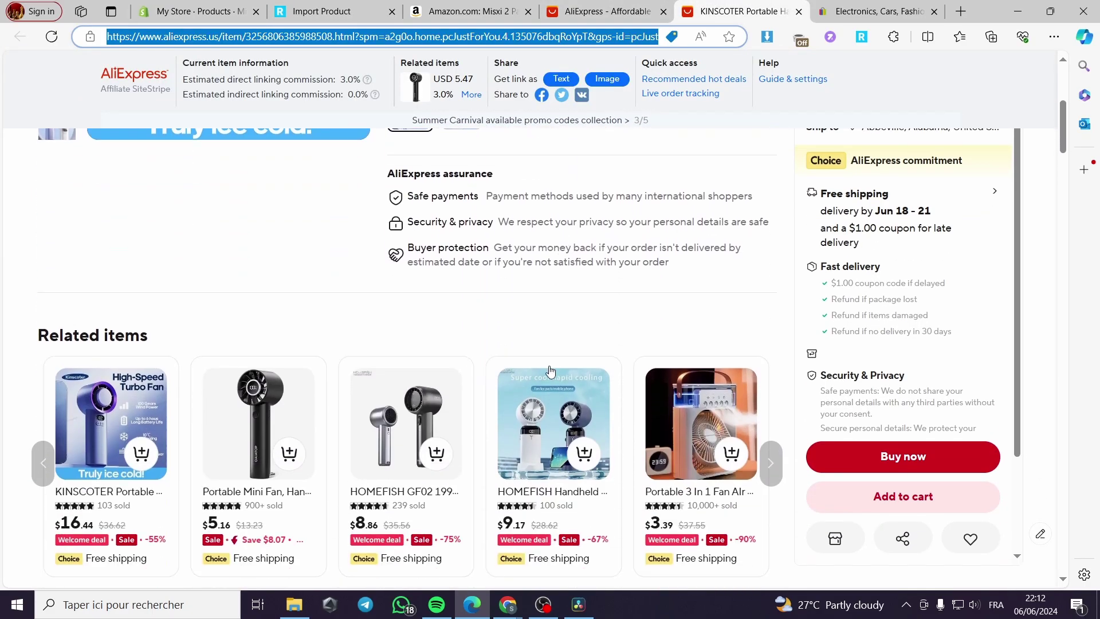
pyautogui.scroll(-4, 302, 415)
pyautogui.scroll(4, 302, 415)
pyautogui.scroll(10, 302, 415)
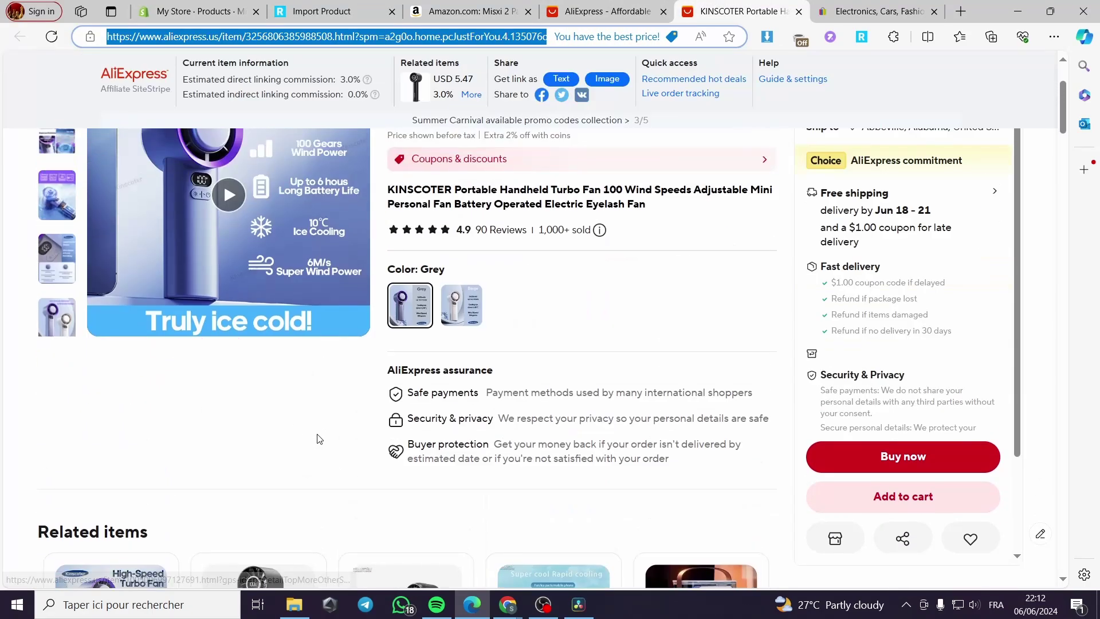
pyautogui.click(599, 7)
pyautogui.click(502, 7)
pyautogui.click(355, 6)
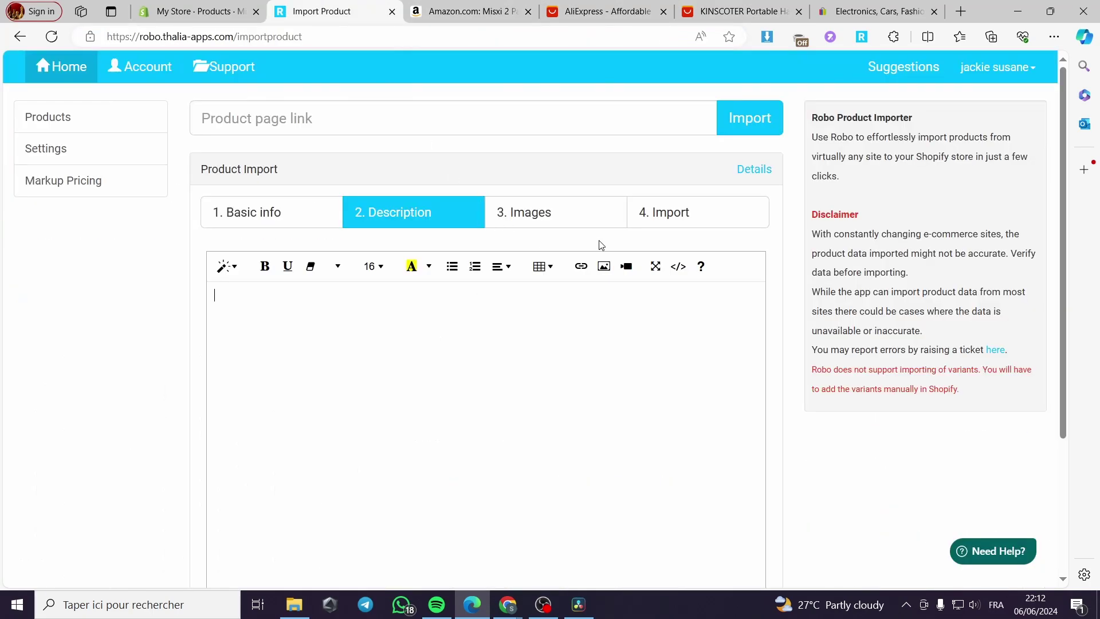
# Step: Check the turbo fan's fetched images and add the product to Shopify
pyautogui.click(560, 211)
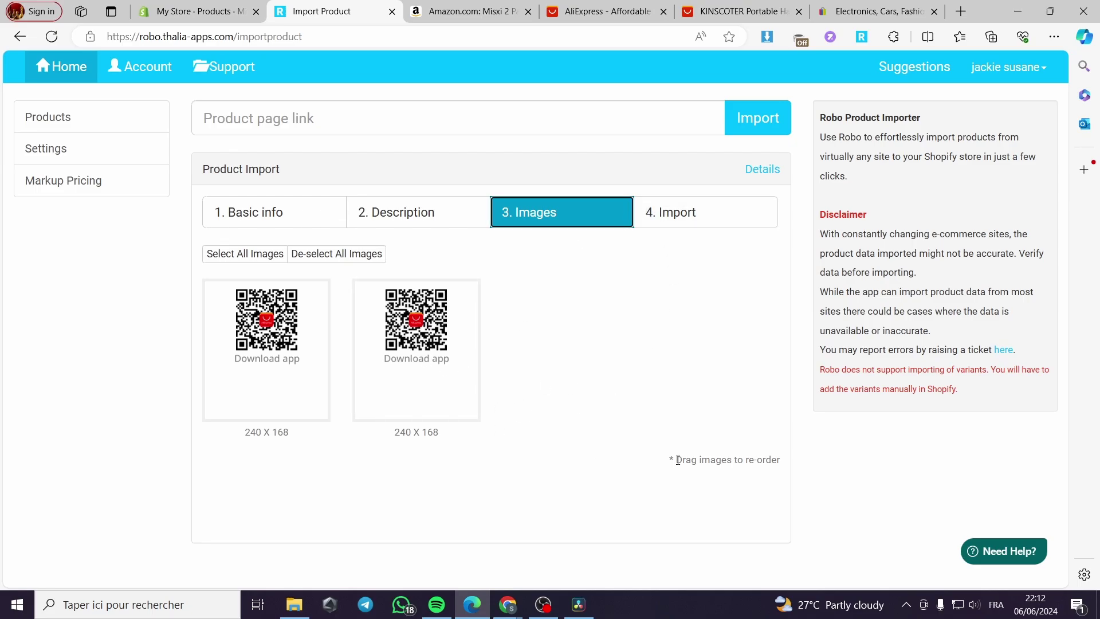
pyautogui.click(678, 213)
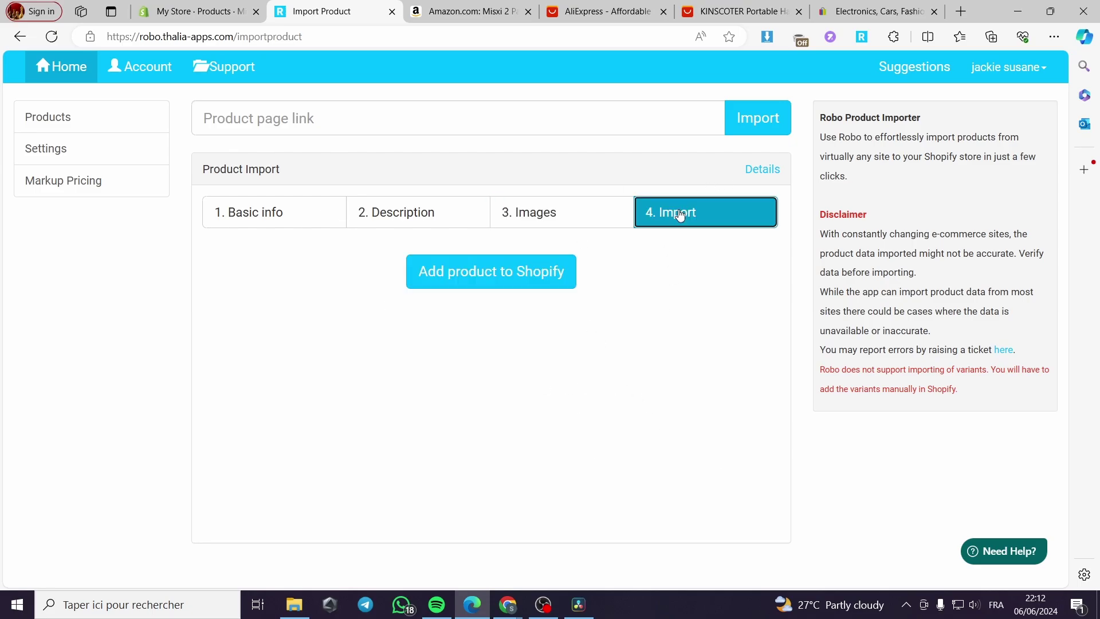
pyautogui.click(523, 273)
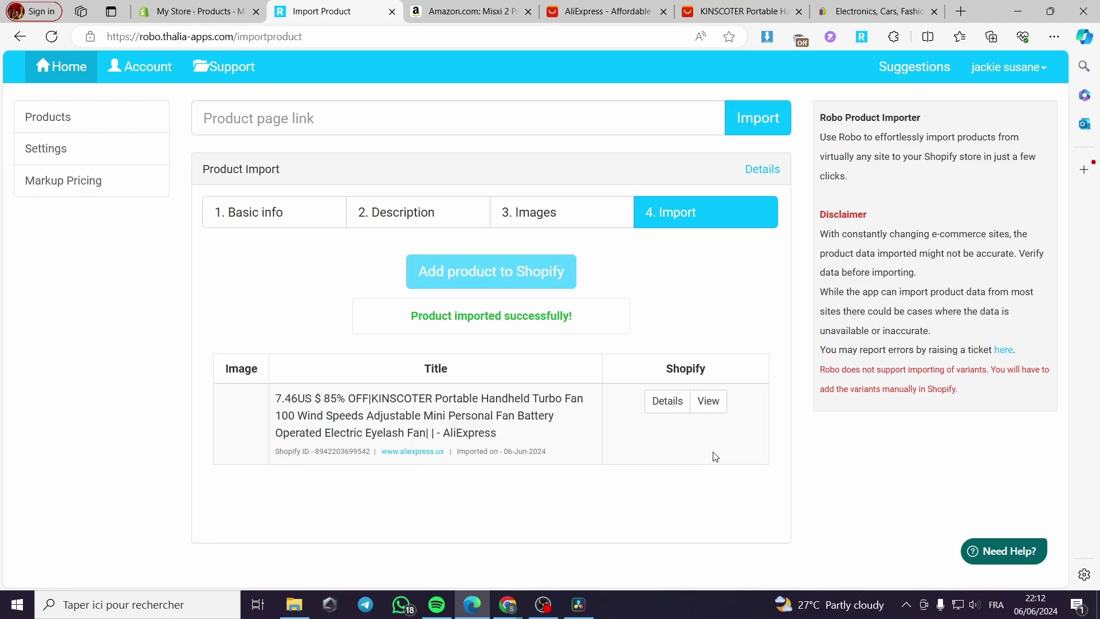
# Step: Switch to the Shopify admin and look for the imported turbo fan in the store's product list
pyautogui.click(195, 11)
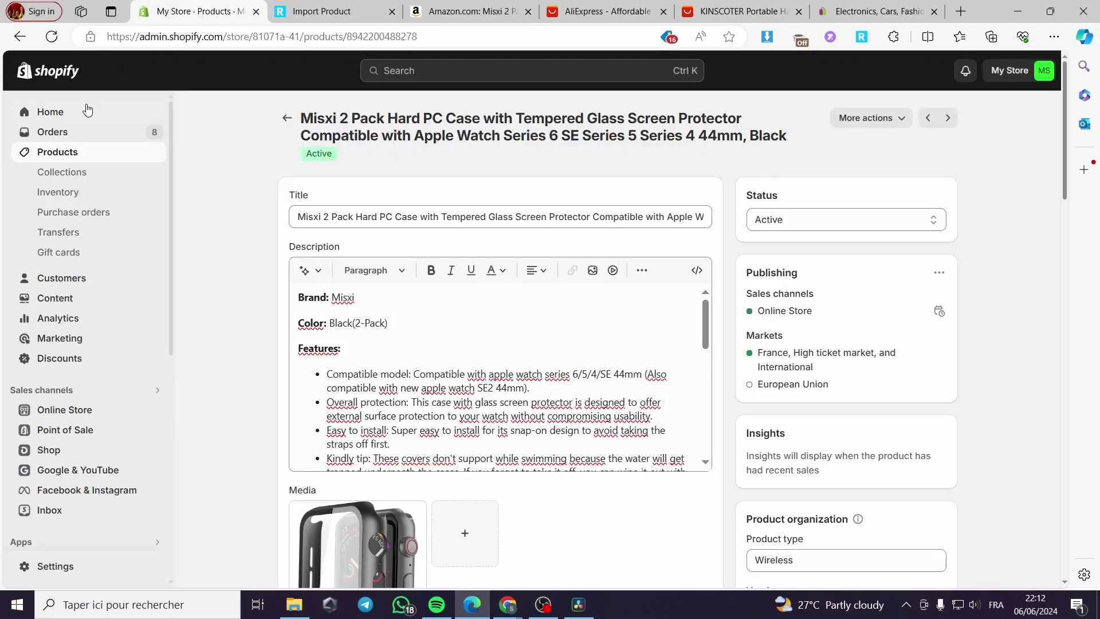
pyautogui.click(51, 40)
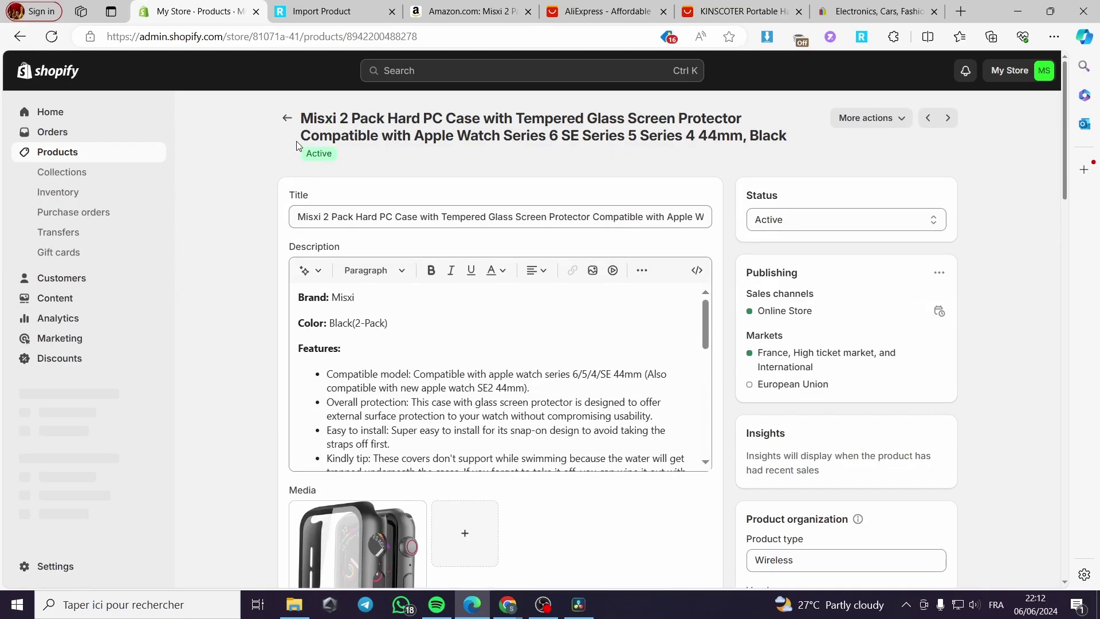
pyautogui.click(295, 113)
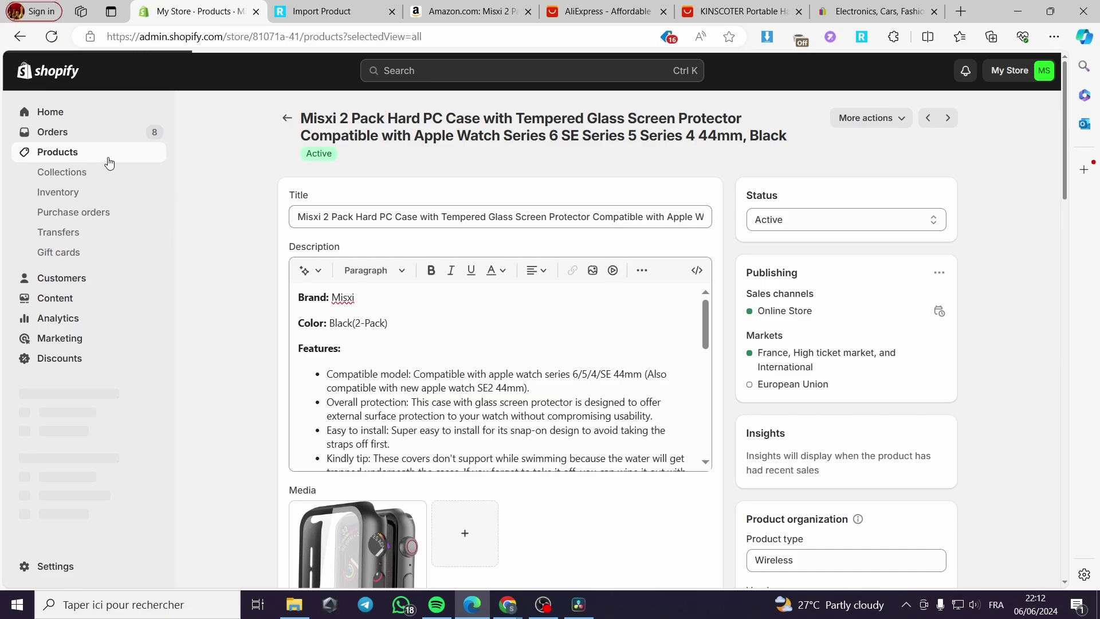
pyautogui.scroll(-1, 427, 259)
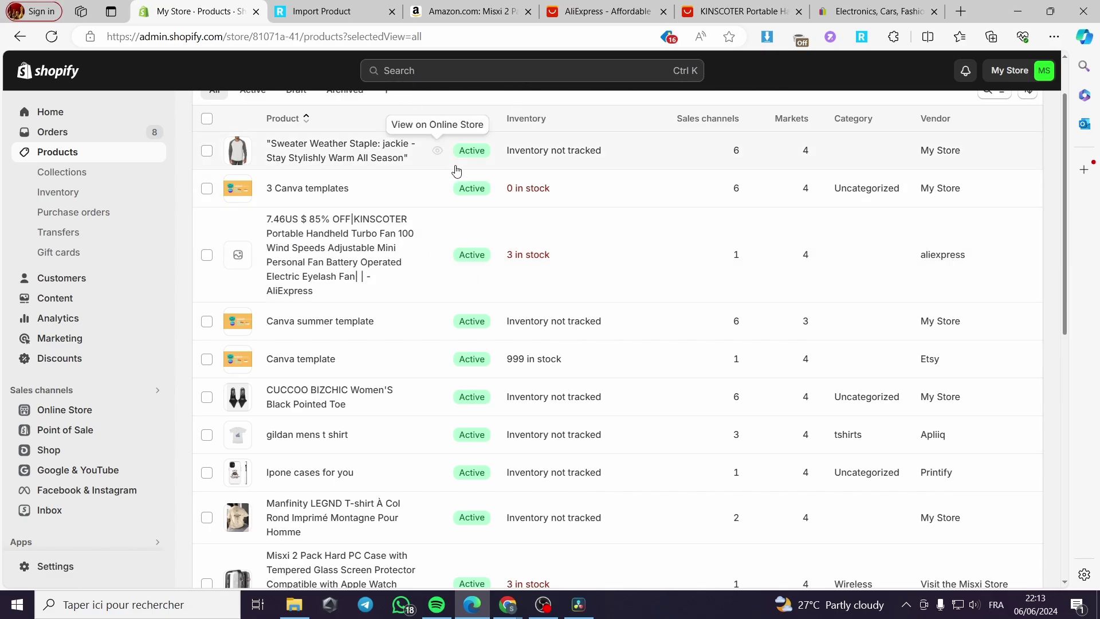
# Step: Compare the turbo fan's AliExpress page with its Robo import result and its entry in Shopify's product list
pyautogui.click(470, 11)
pyautogui.click(634, 5)
pyautogui.click(739, 11)
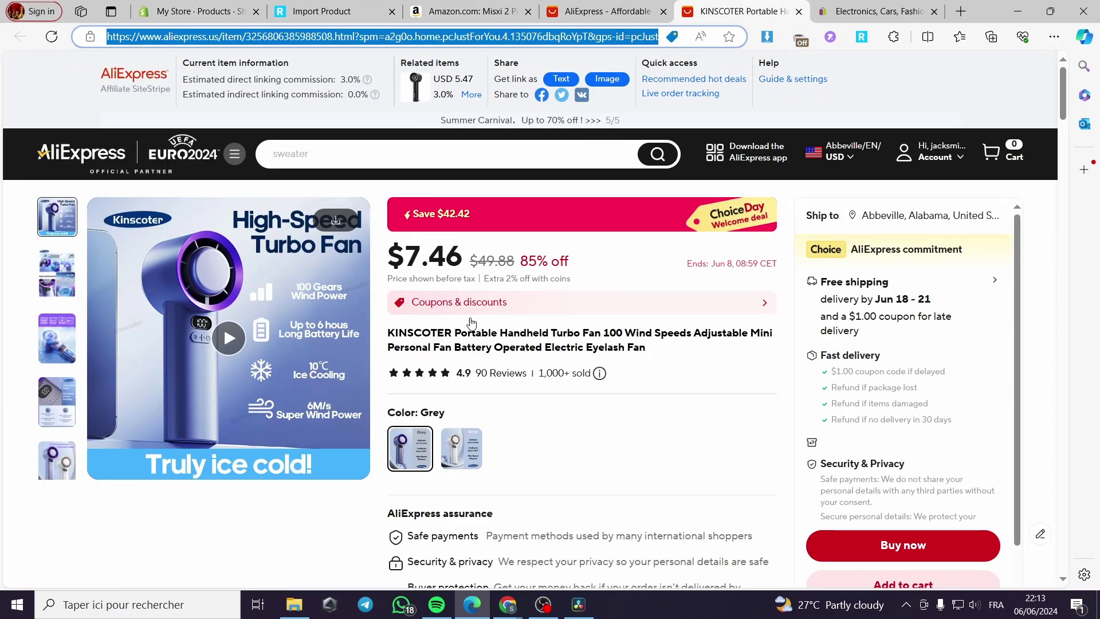
pyautogui.click(332, 11)
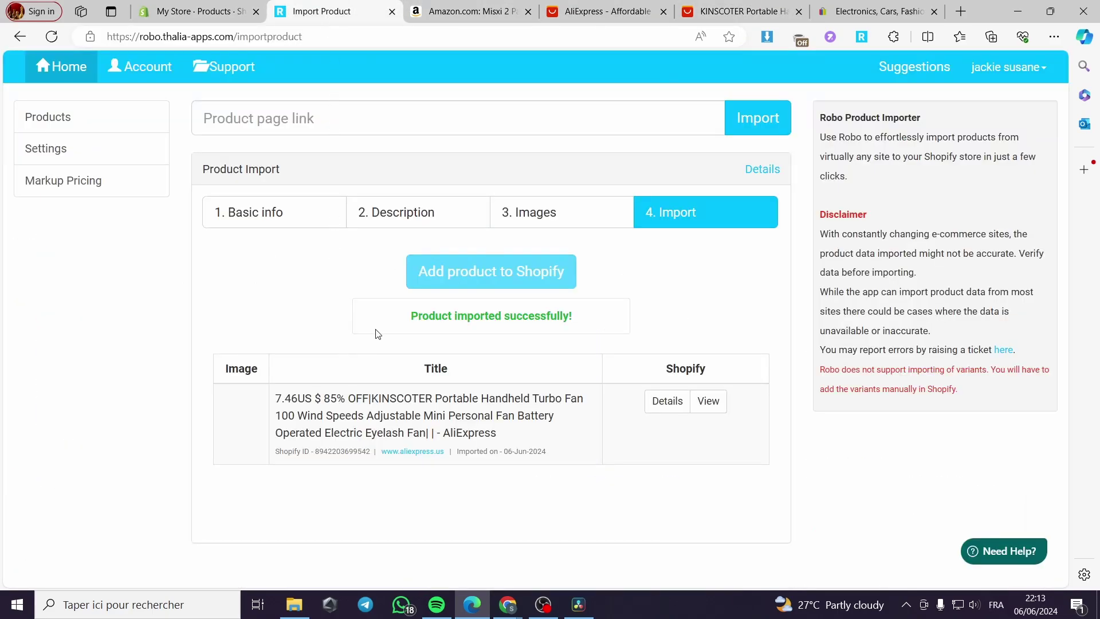
pyautogui.click(195, 11)
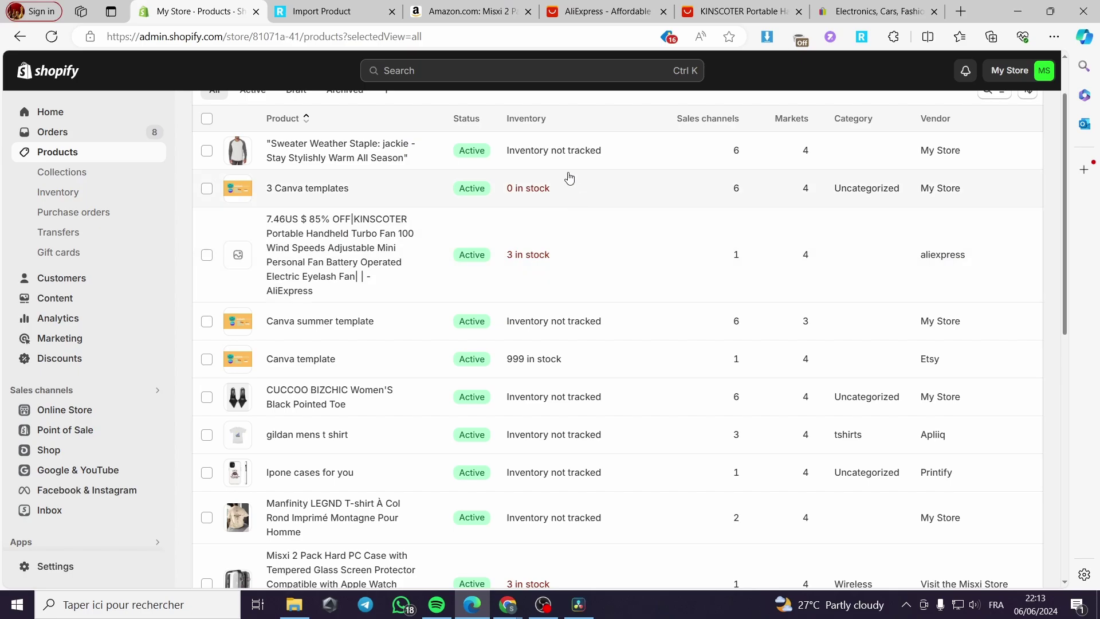
# Step: Switch to eBay and open the Pre-loved Luxury category from the Trending on eBay section
pyautogui.click(321, 11)
pyautogui.click(876, 11)
pyautogui.scroll(-5, 626, 378)
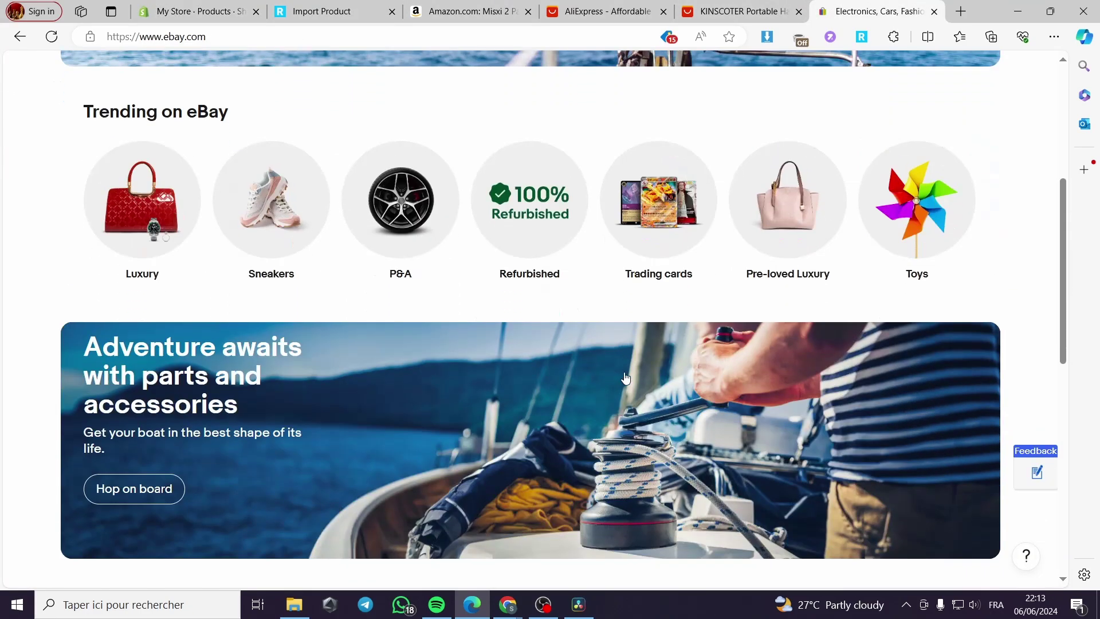
pyautogui.scroll(-8, 625, 377)
pyautogui.scroll(14, 579, 334)
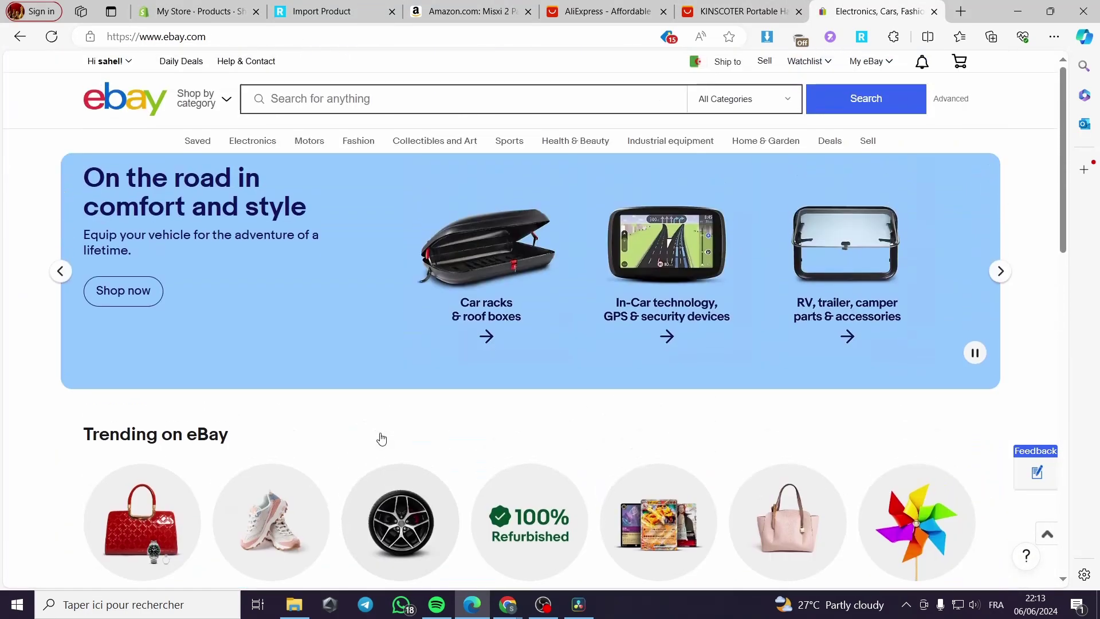
pyautogui.scroll(-3, 476, 519)
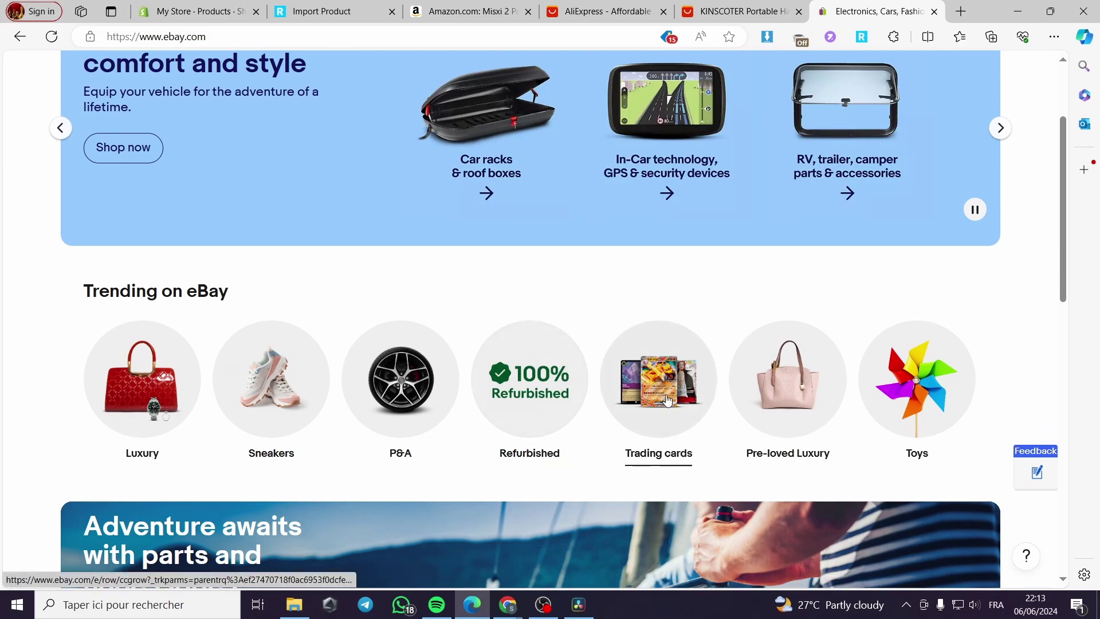
pyautogui.click(825, 424)
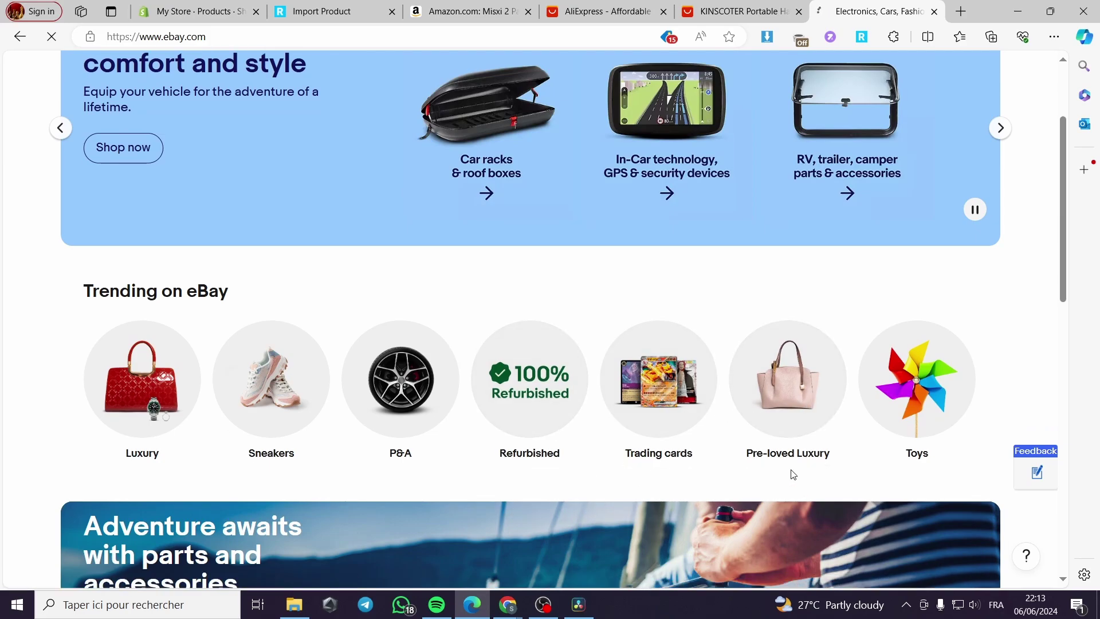
pyautogui.scroll(-7, 577, 466)
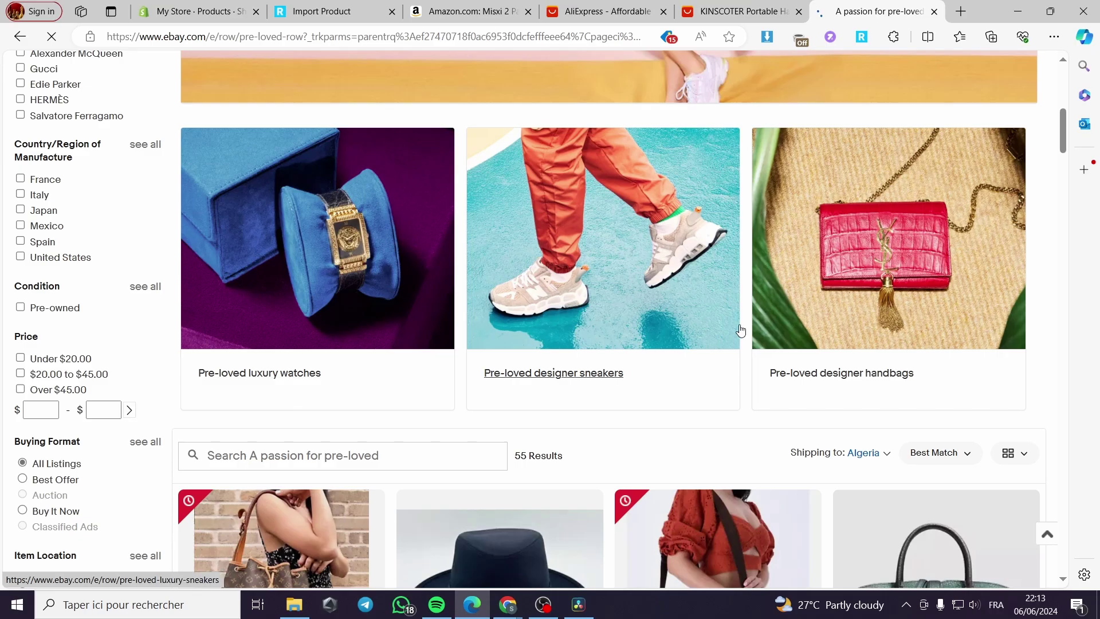
# Step: Open the Hermès Ossie Hat listing from the eBay pre-loved results and copy its page link
pyautogui.scroll(-5, 744, 328)
pyautogui.scroll(-5, 748, 327)
pyautogui.scroll(-1, 748, 326)
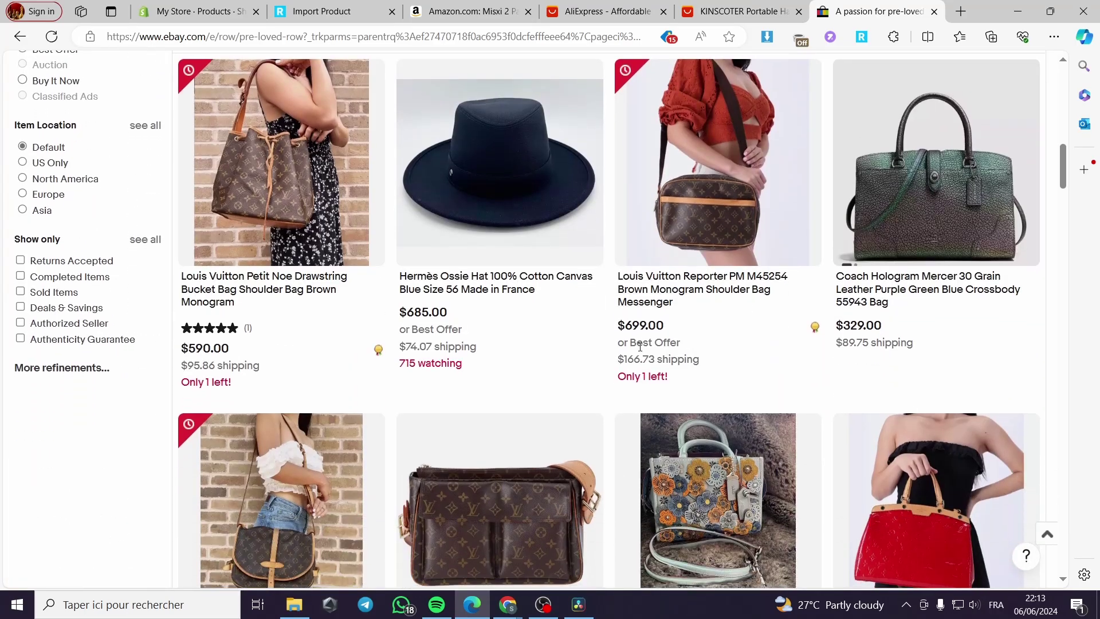
pyautogui.click(485, 288)
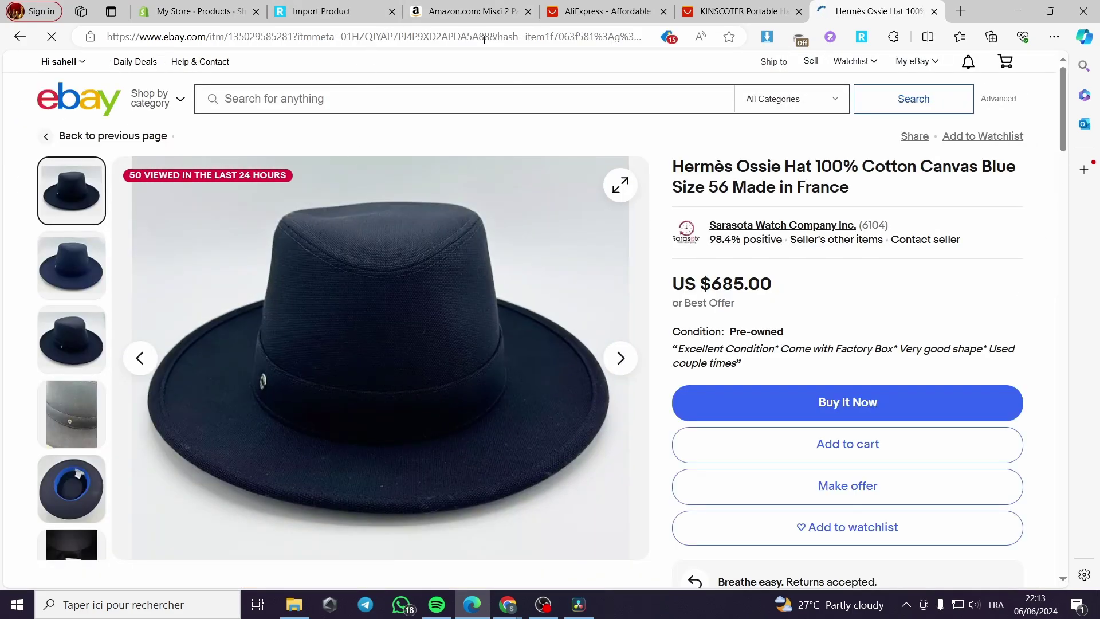
pyautogui.click(484, 38)
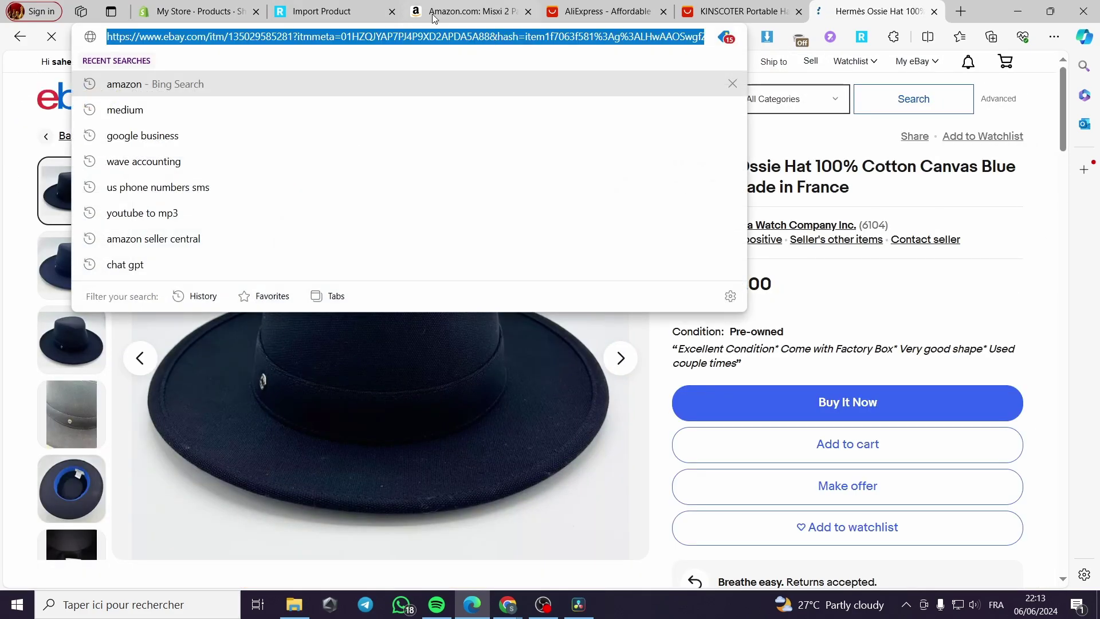
pyautogui.hotkey('ctrl', 'c')
# Step: Import the copied eBay hat link in Robo Product Importer
pyautogui.click(335, 12)
pyautogui.click(351, 120)
pyautogui.hotkey('ctrl', 'v')
pyautogui.click(757, 118)
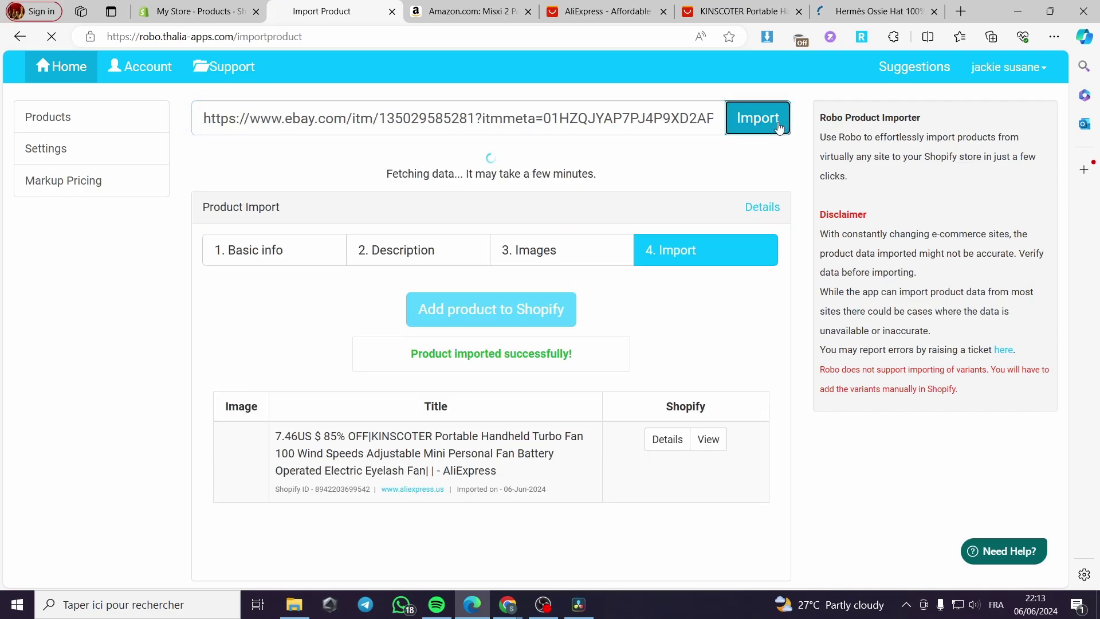
# Step: Review the basic info and description fetched for the Hermès hat
pyautogui.click(269, 248)
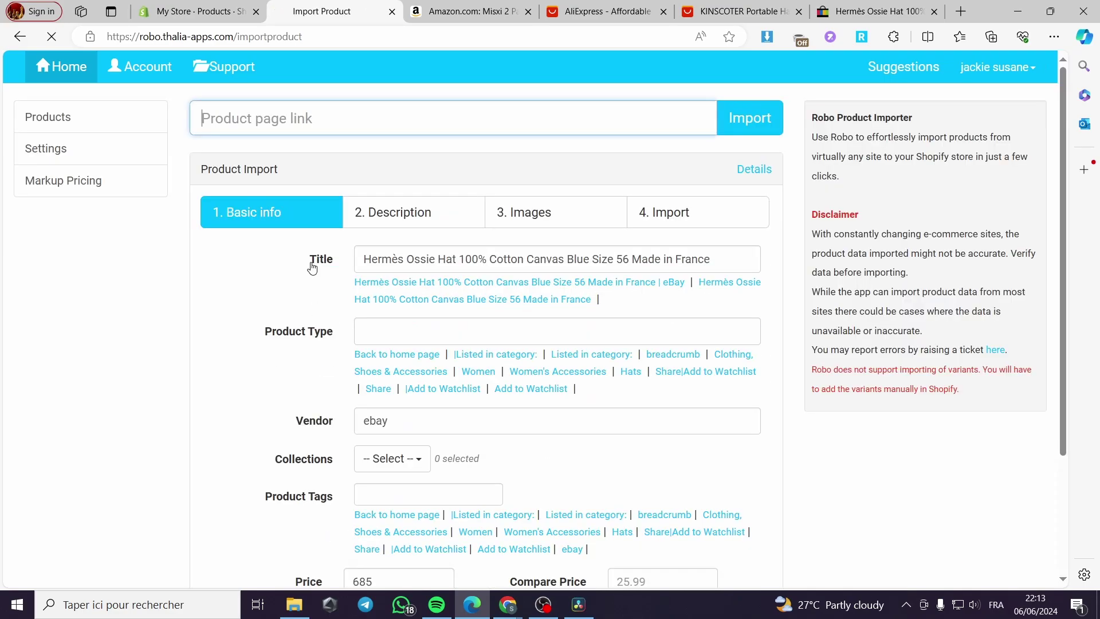
pyautogui.scroll(-3, 449, 280)
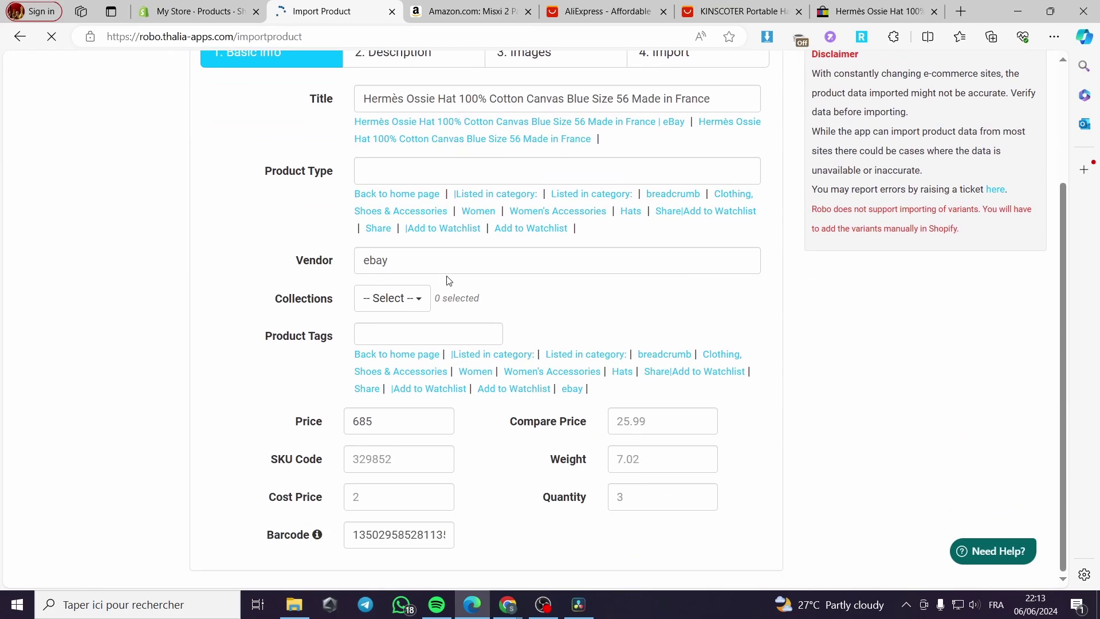
pyautogui.scroll(3, 448, 281)
pyautogui.click(412, 213)
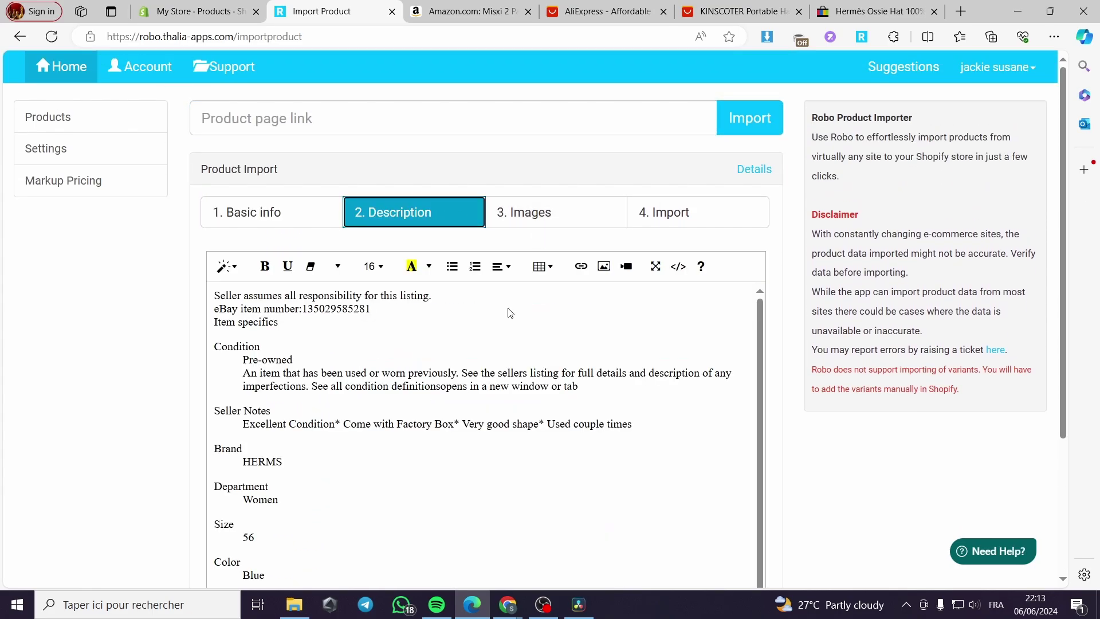
pyautogui.scroll(-1, 434, 389)
pyautogui.scroll(1, 407, 392)
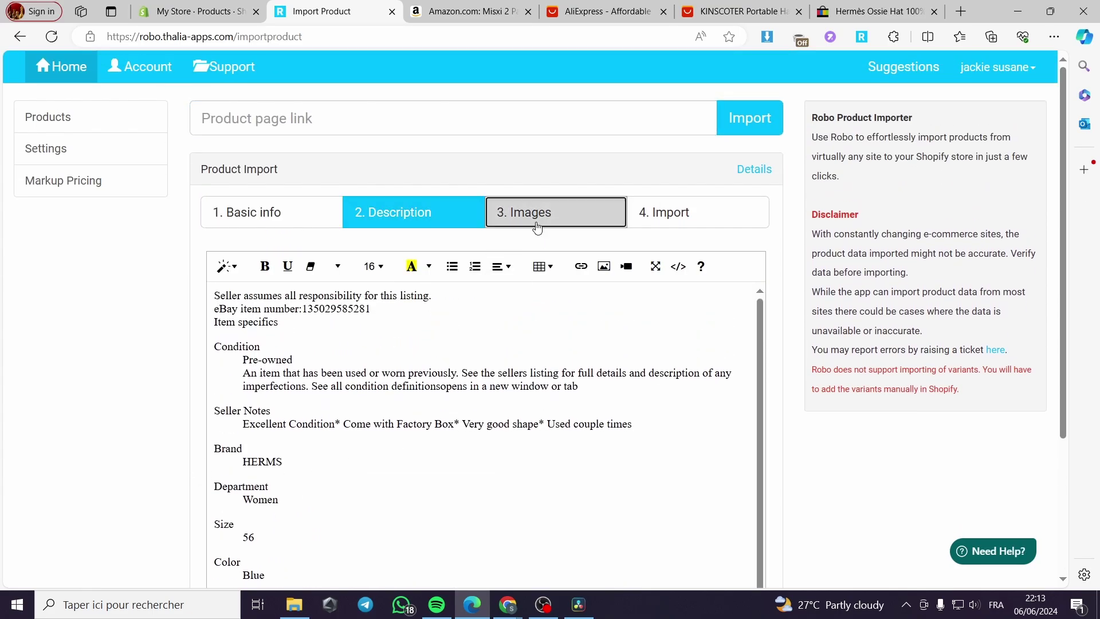
# Step: Check the hat's fetched images and proceed to the Import stage
pyautogui.click(554, 213)
pyautogui.scroll(-2, 508, 454)
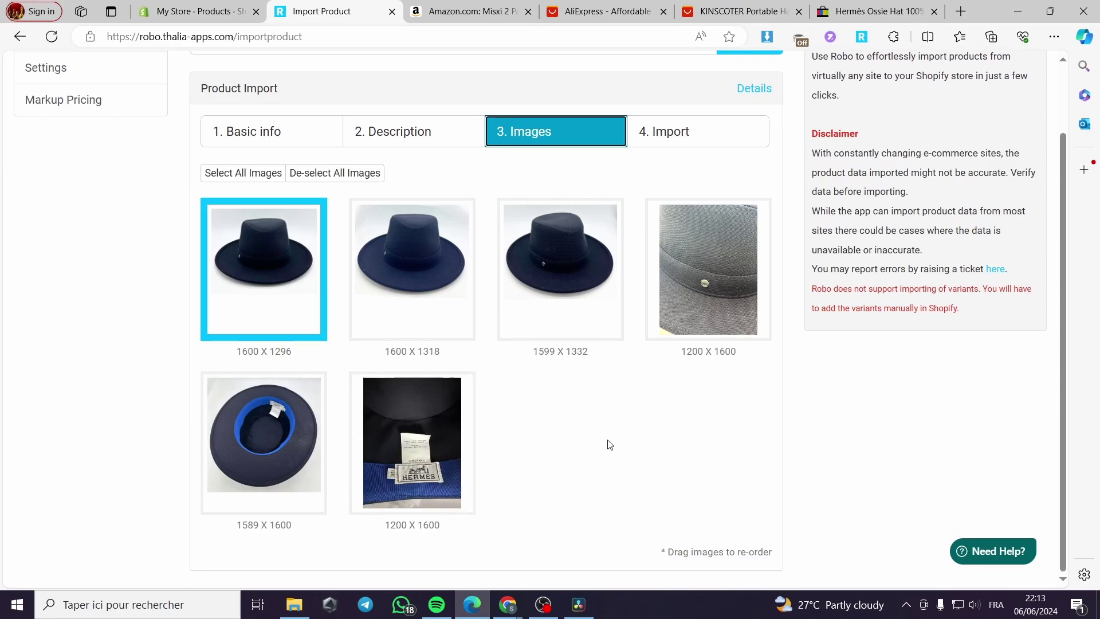
pyautogui.click(682, 138)
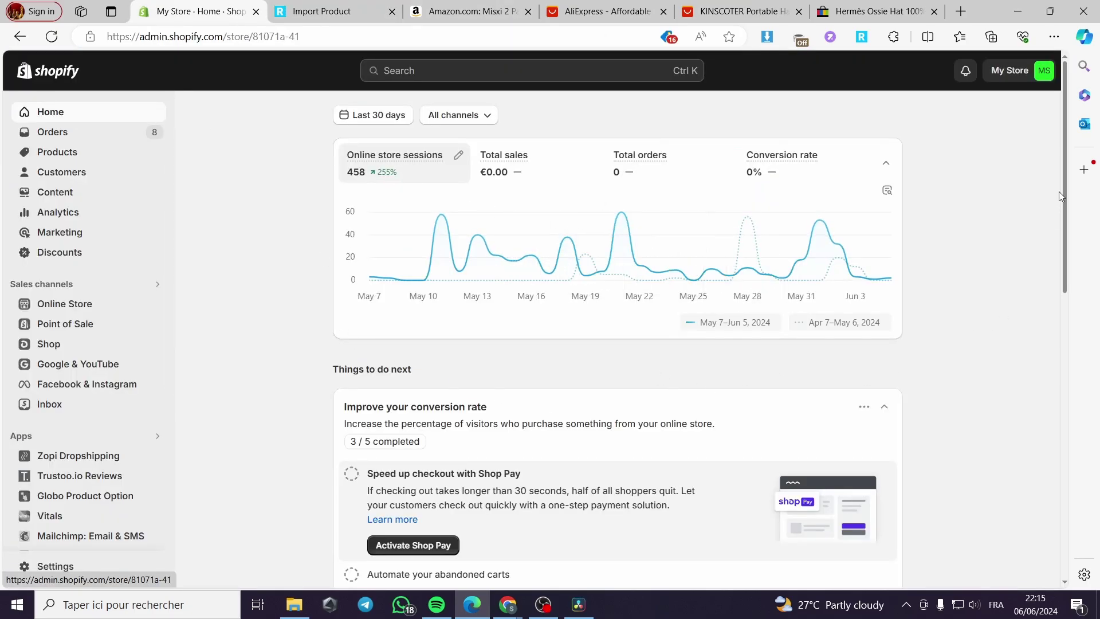
# Step: From the Shopify admin, search the Shopify App Store for "impotify"
pyautogui.scroll(-7, 1061, 195)
pyautogui.scroll(7, 1048, 373)
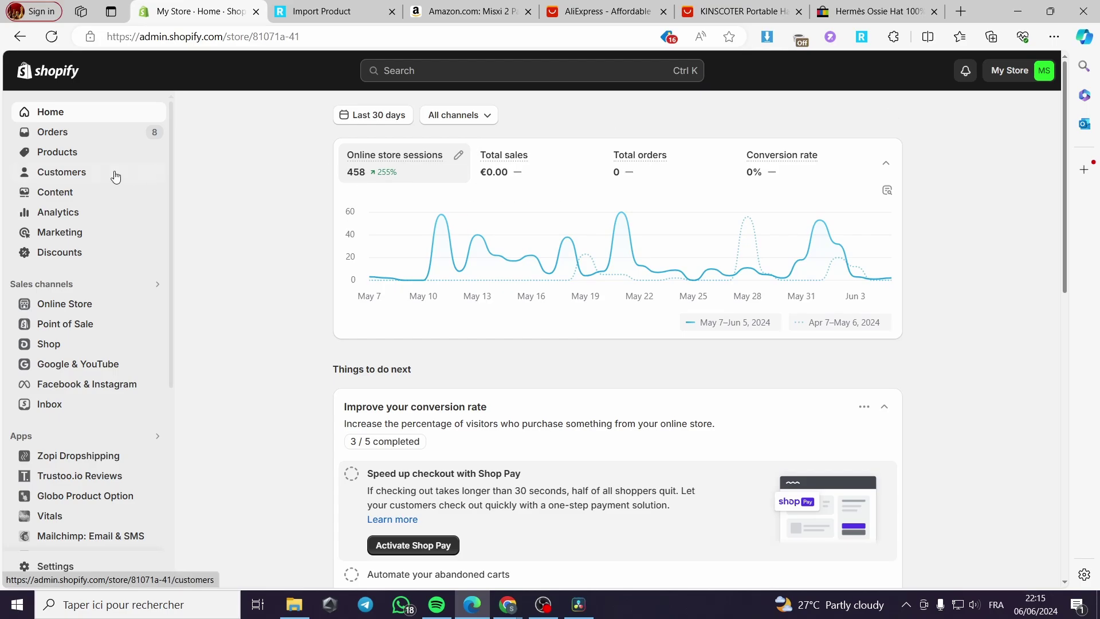
pyautogui.click(464, 71)
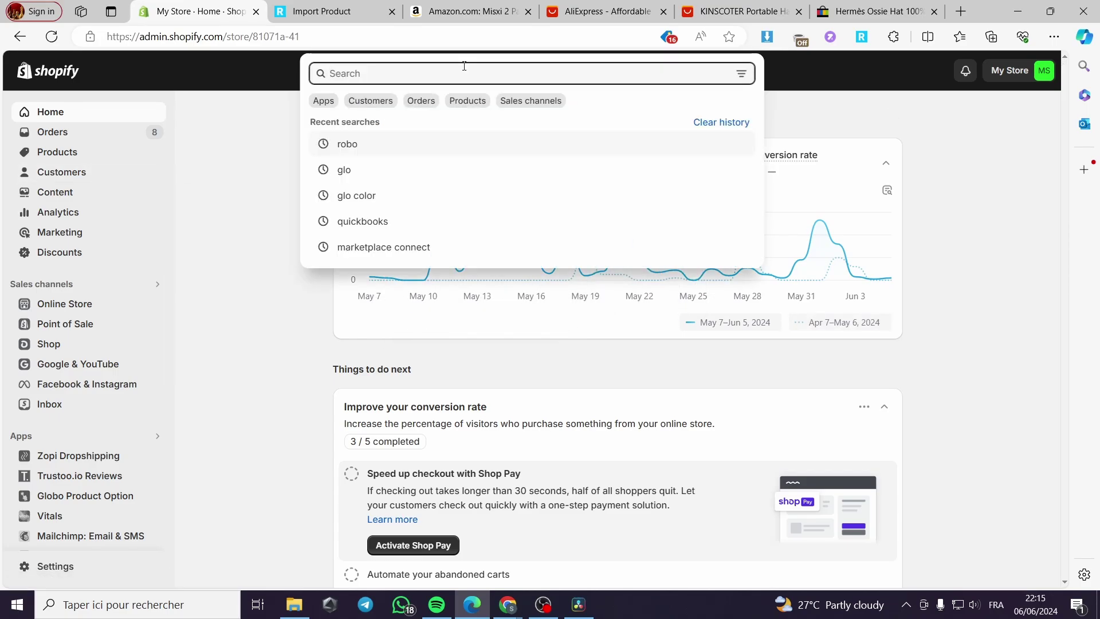
pyautogui.write('l')
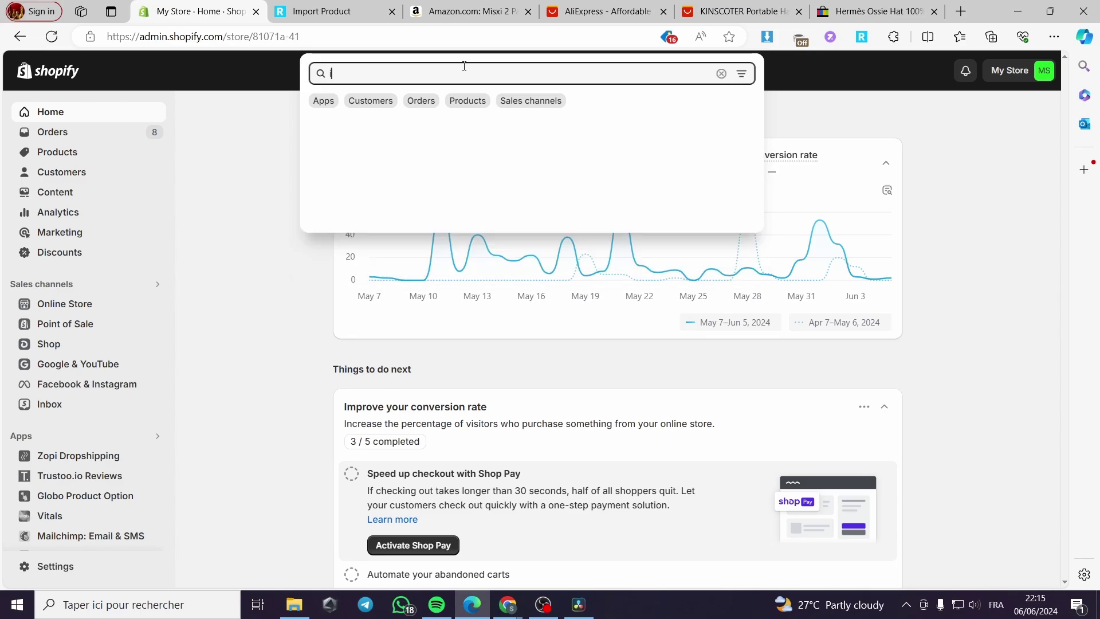
pyautogui.write('mpo')
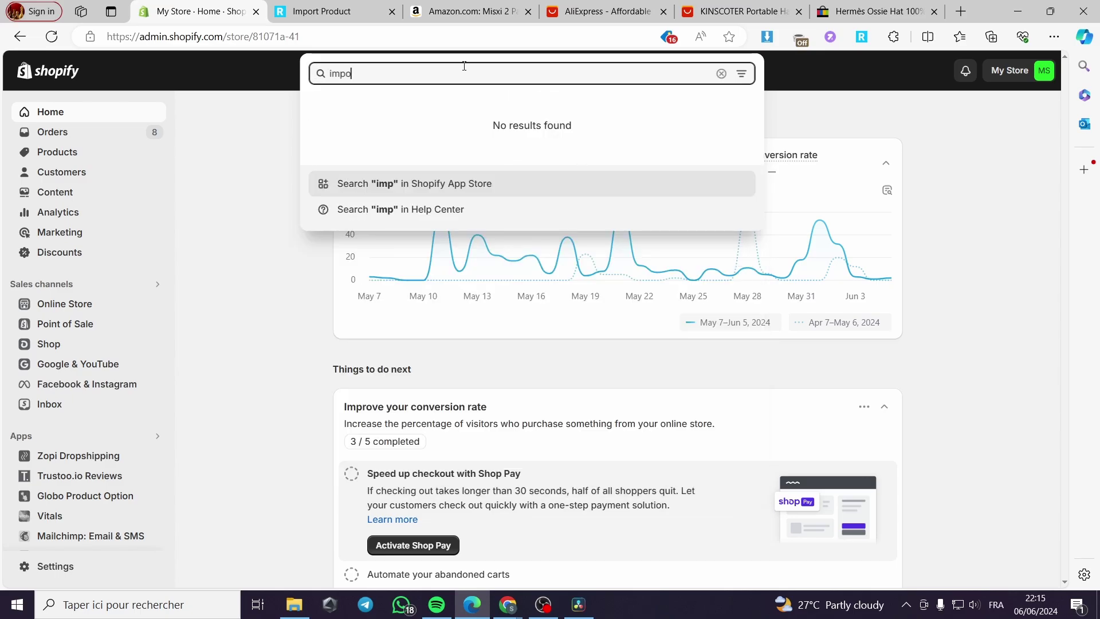
pyautogui.write('tify')
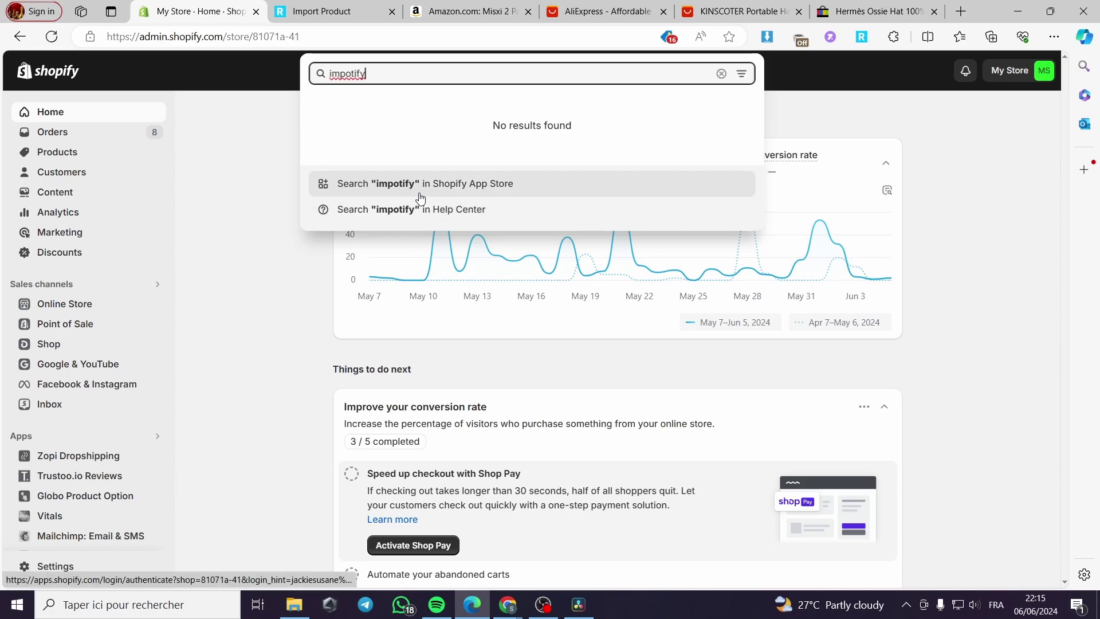
pyautogui.click(430, 197)
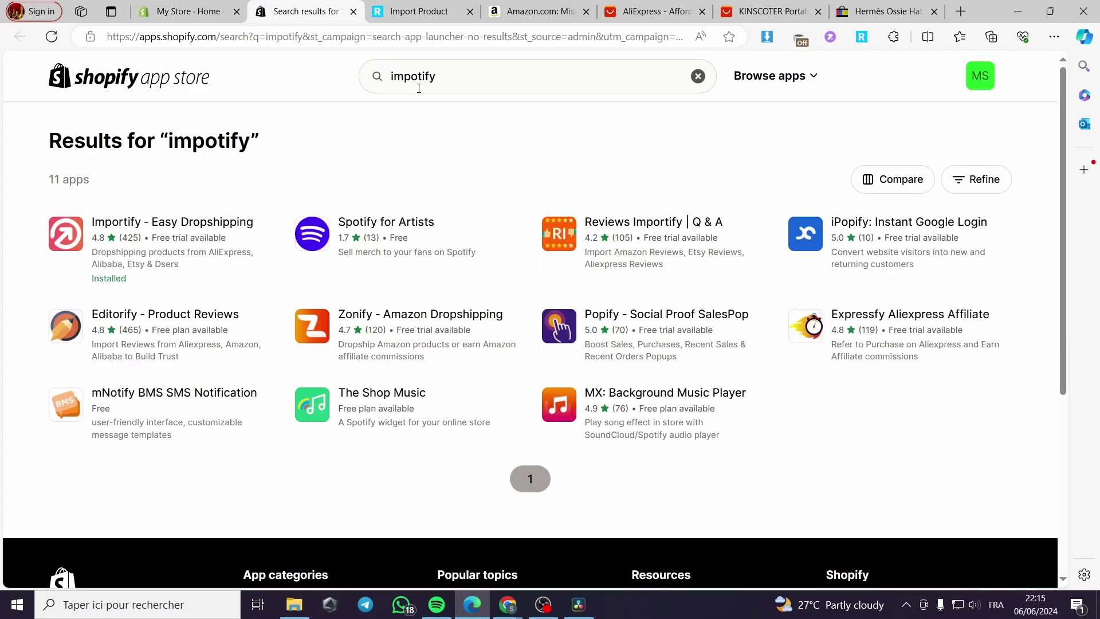
# Step: Launch the Importify - Easy Dropshipping app from its store listing and close the leftover Robo, Amazon, AliExpress and eBay tabs
pyautogui.click(218, 228)
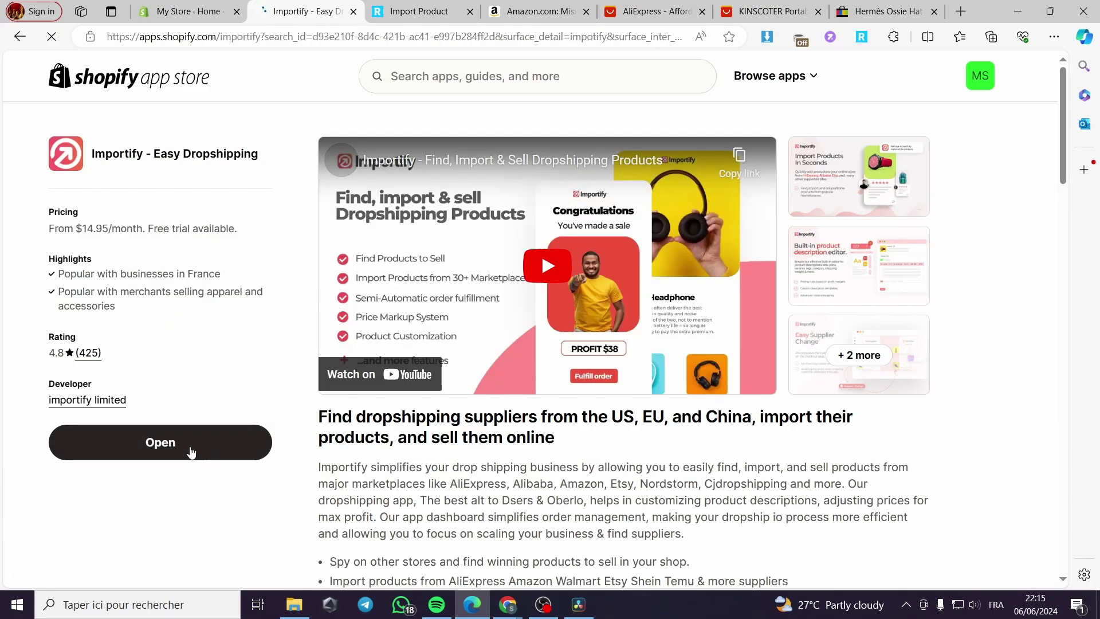
pyautogui.click(188, 443)
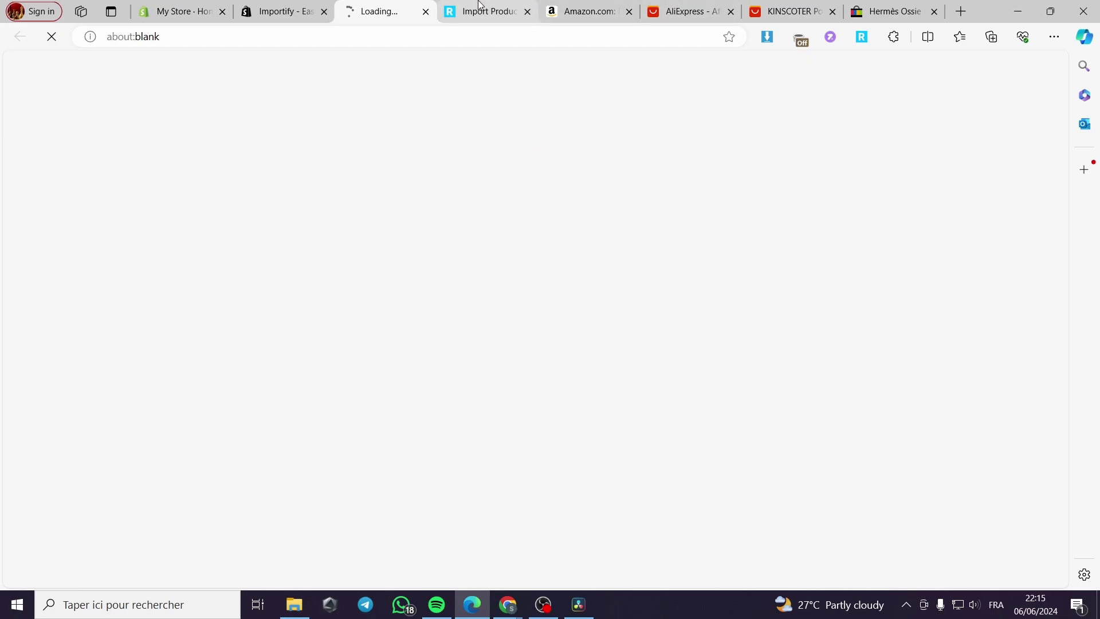
pyautogui.click(527, 12)
pyautogui.click(527, 12)
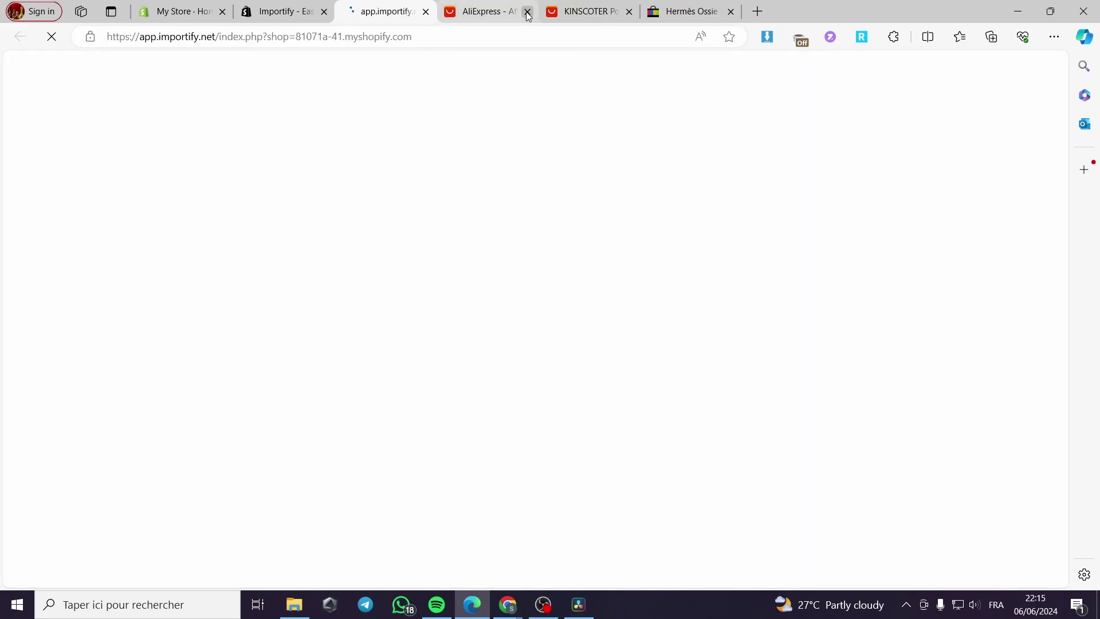
pyautogui.click(527, 13)
pyautogui.click(527, 12)
pyautogui.click(528, 13)
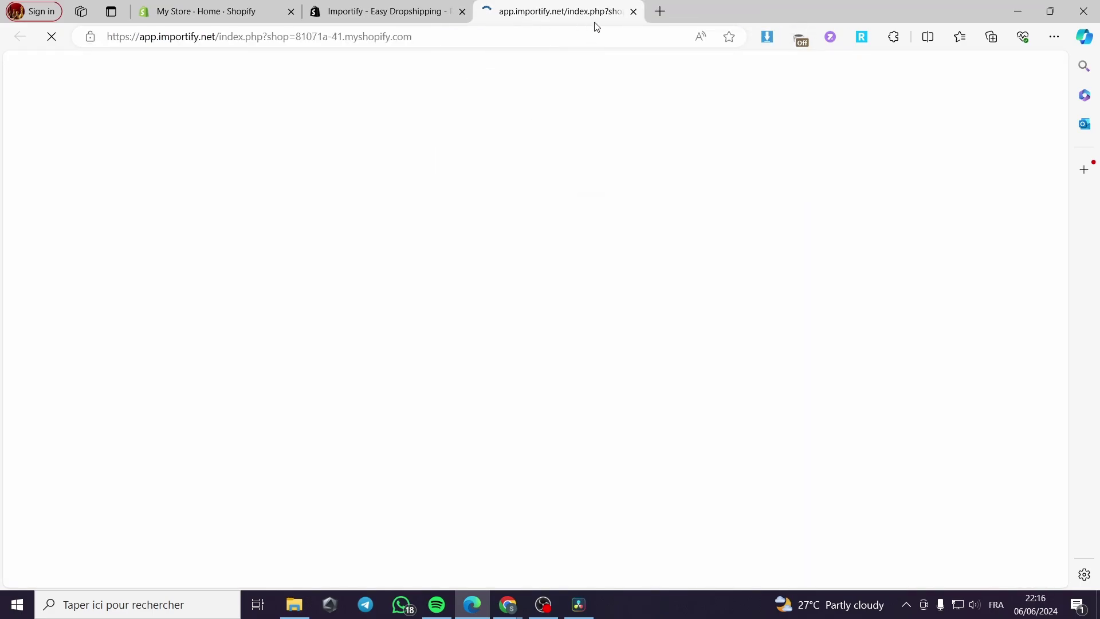
# Step: Close the loading Importify page, relaunch the app from its store listing and close that listing
pyautogui.click(633, 12)
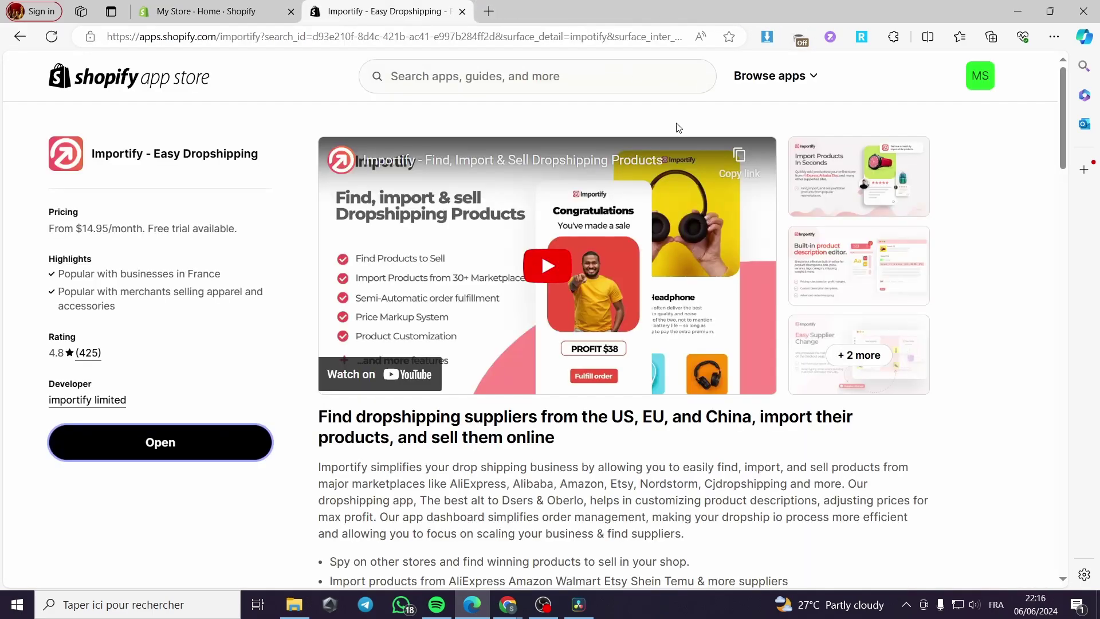
pyautogui.click(150, 458)
pyautogui.click(462, 12)
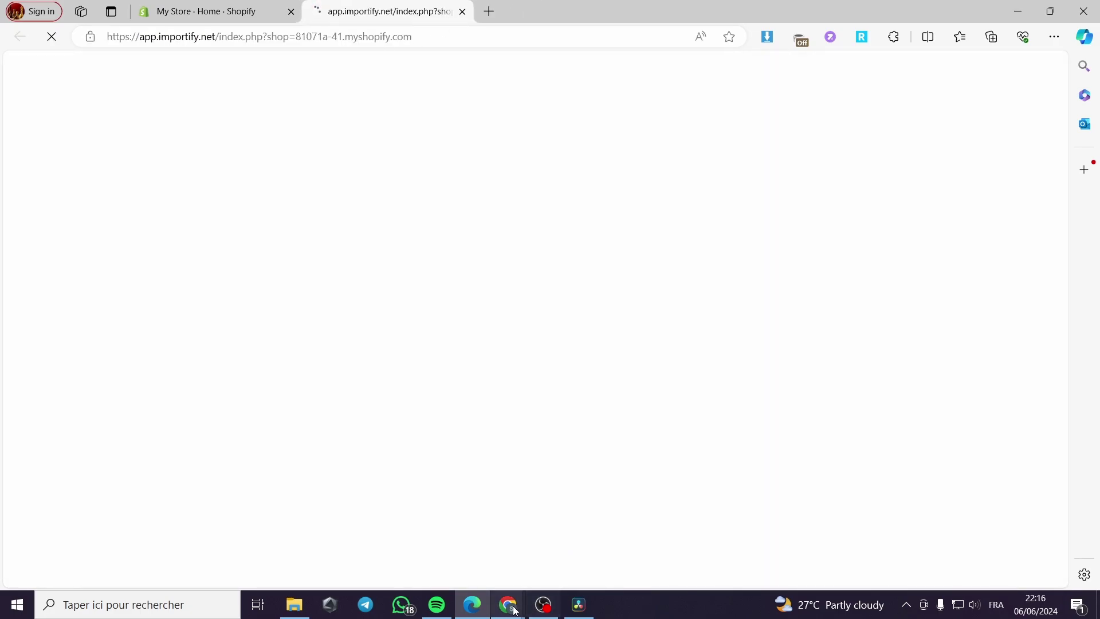
# Step: Switch to Amazon in Chrome and examine the Importify extension's Home, Instructions and Support pages
pyautogui.moveTo(506, 613)
pyautogui.click(597, 563)
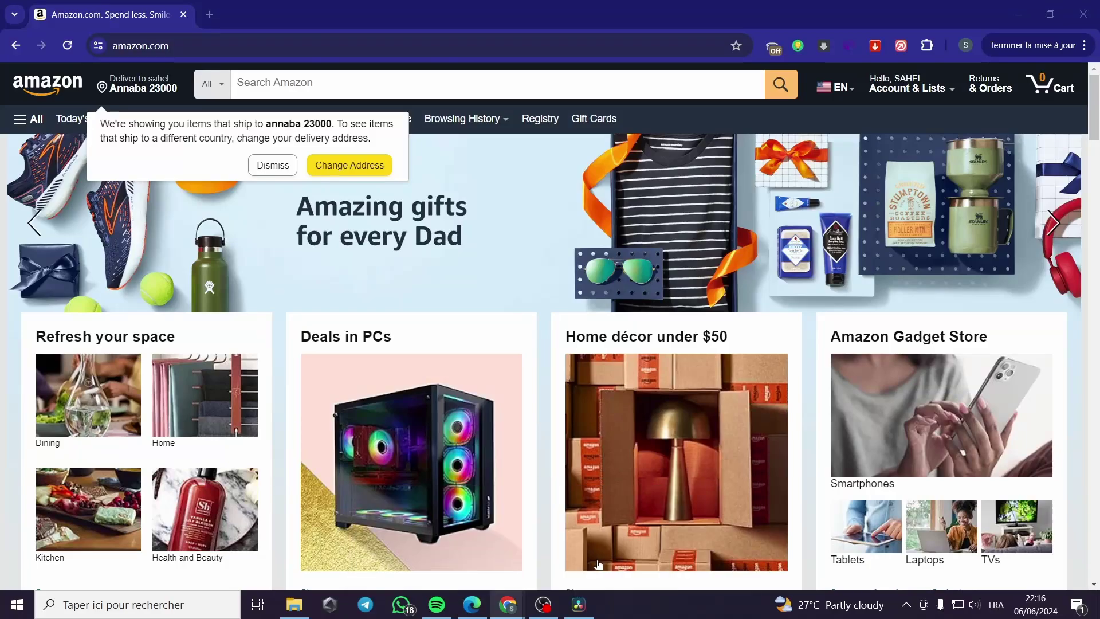
pyautogui.click(900, 46)
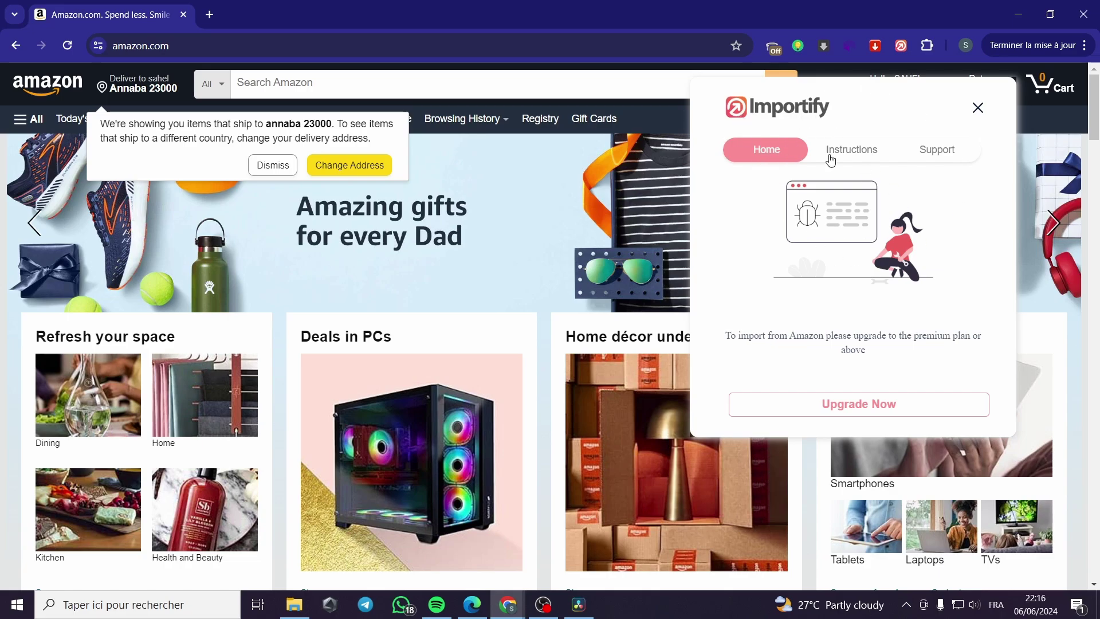
pyautogui.click(852, 152)
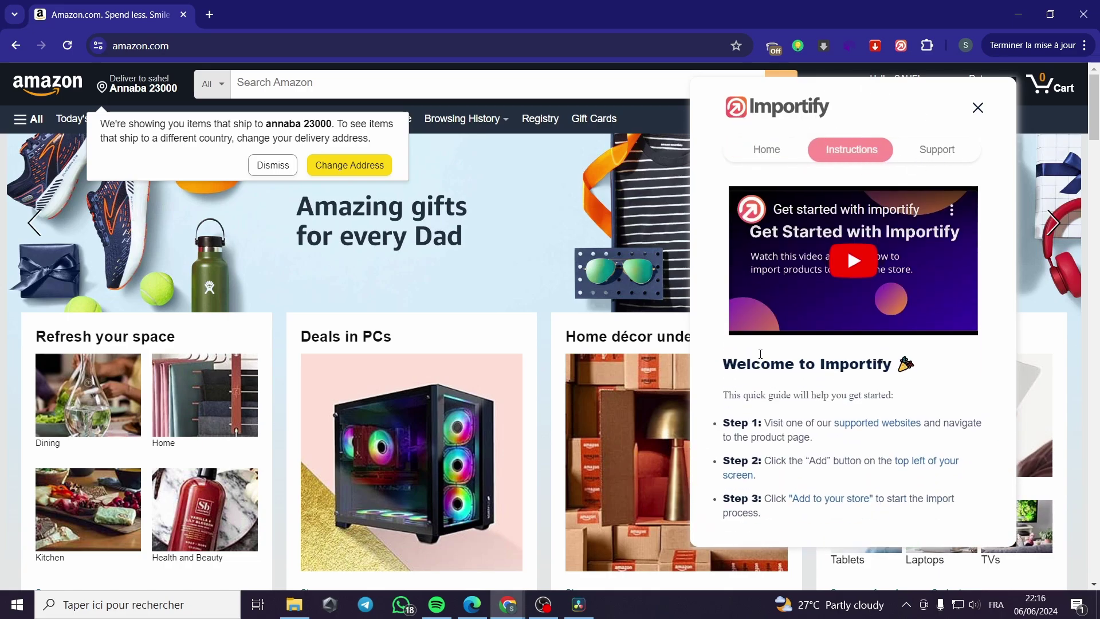
pyautogui.scroll(-5, 768, 367)
pyautogui.scroll(5, 798, 385)
pyautogui.click(928, 151)
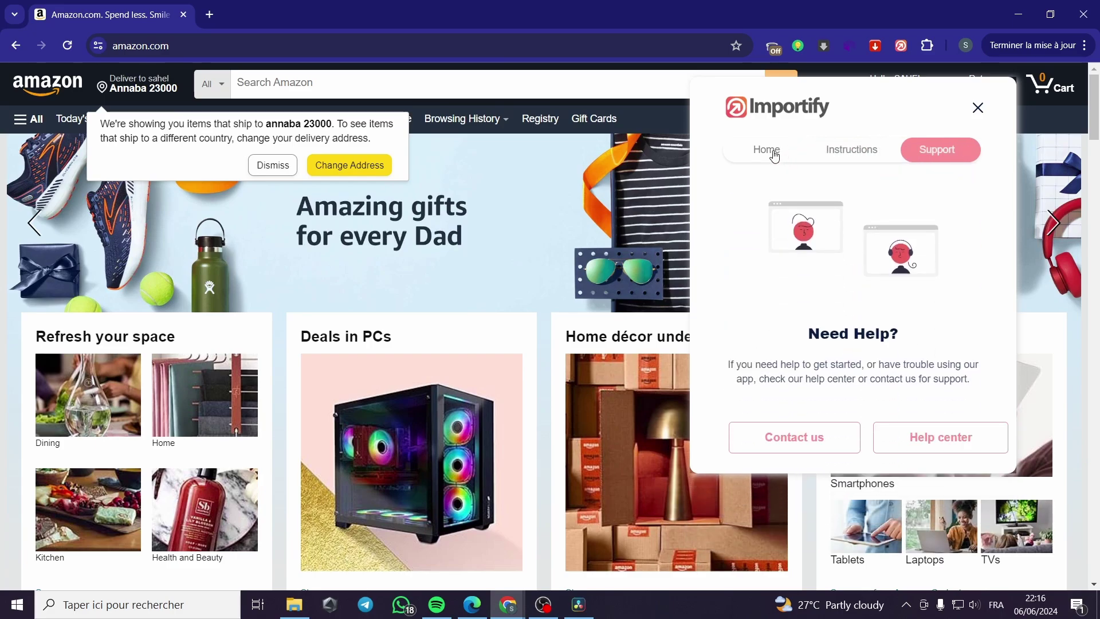
pyautogui.click(767, 150)
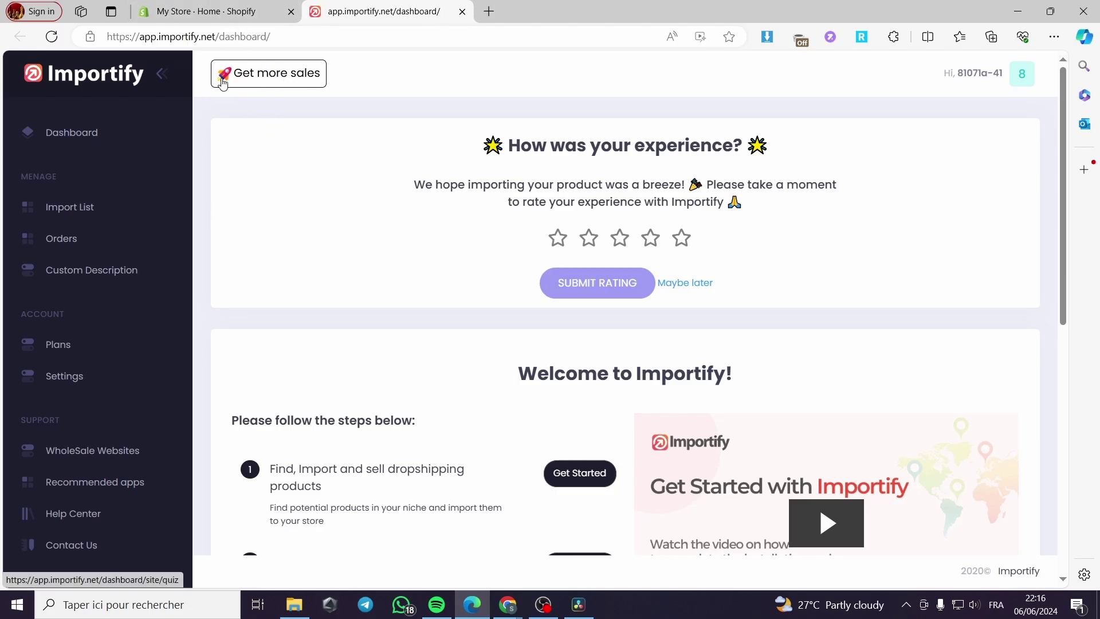
# Step: Look over the Importify dashboard in Edge and open its products import list
pyautogui.scroll(-1, 393, 305)
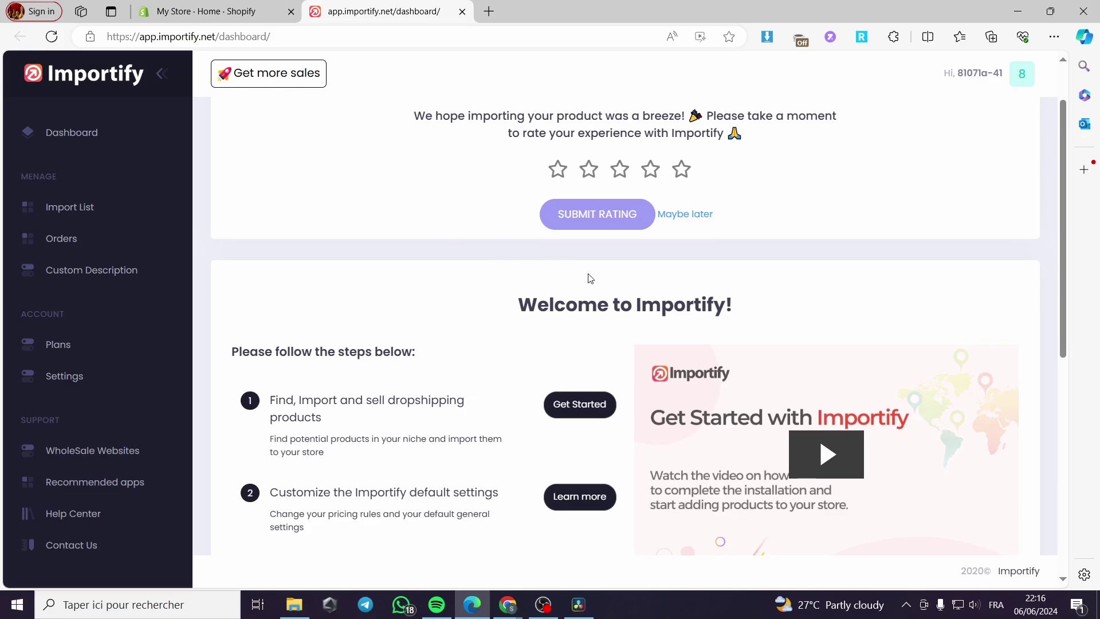
pyautogui.scroll(1, 648, 286)
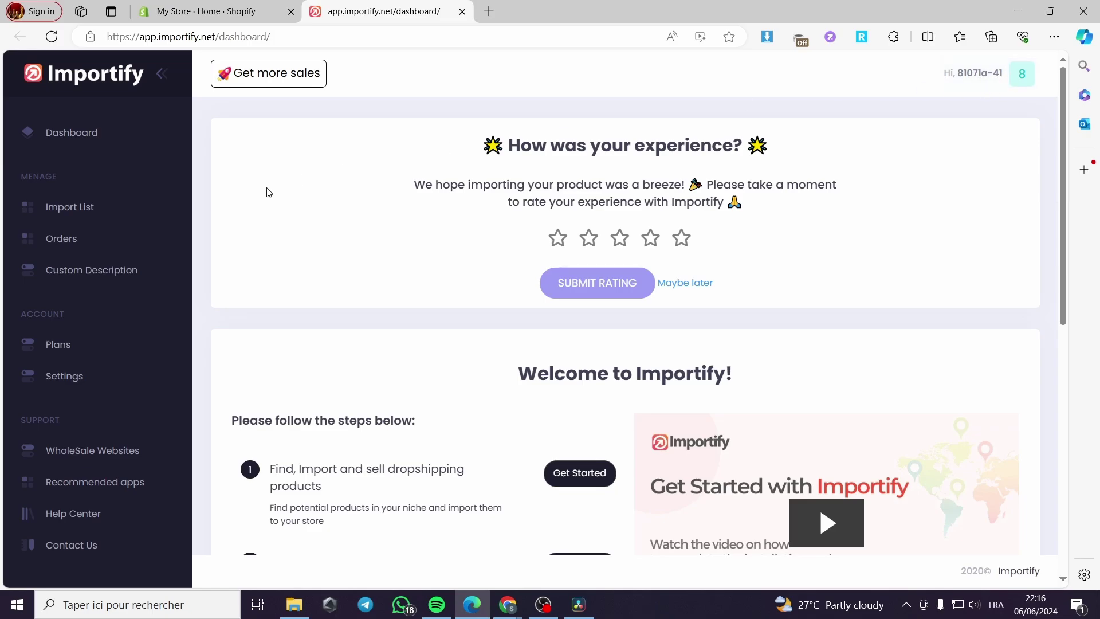
pyautogui.click(51, 224)
pyautogui.scroll(-1, 657, 403)
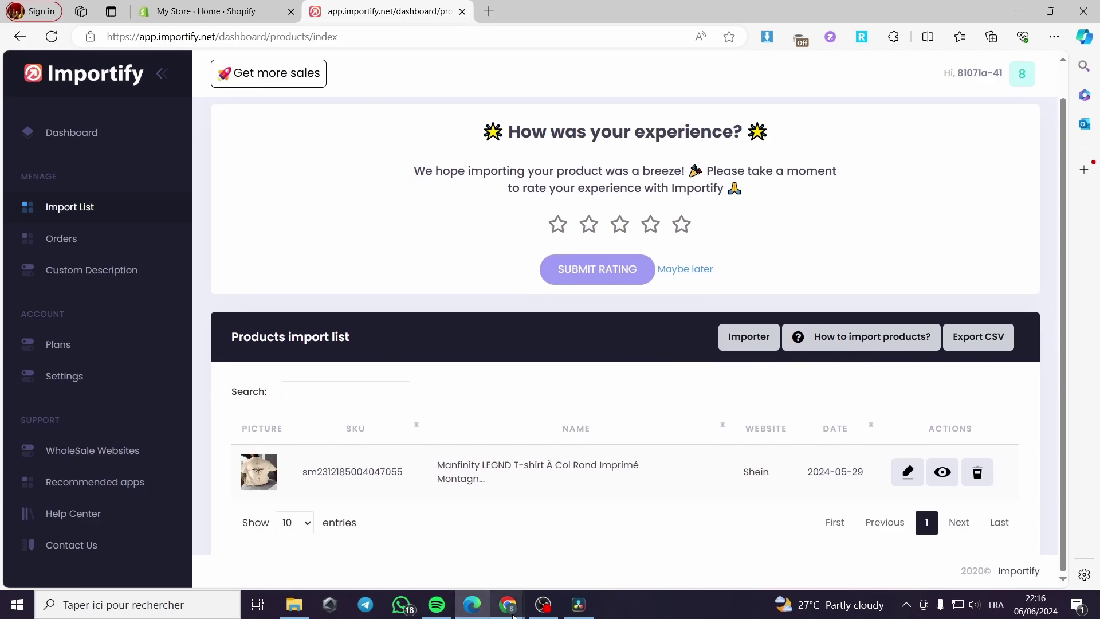
# Step: Switch to Amazon in Chrome, dismiss the Importify popup and open the Laptops category from the home page
pyautogui.moveTo(509, 612)
pyautogui.click(585, 547)
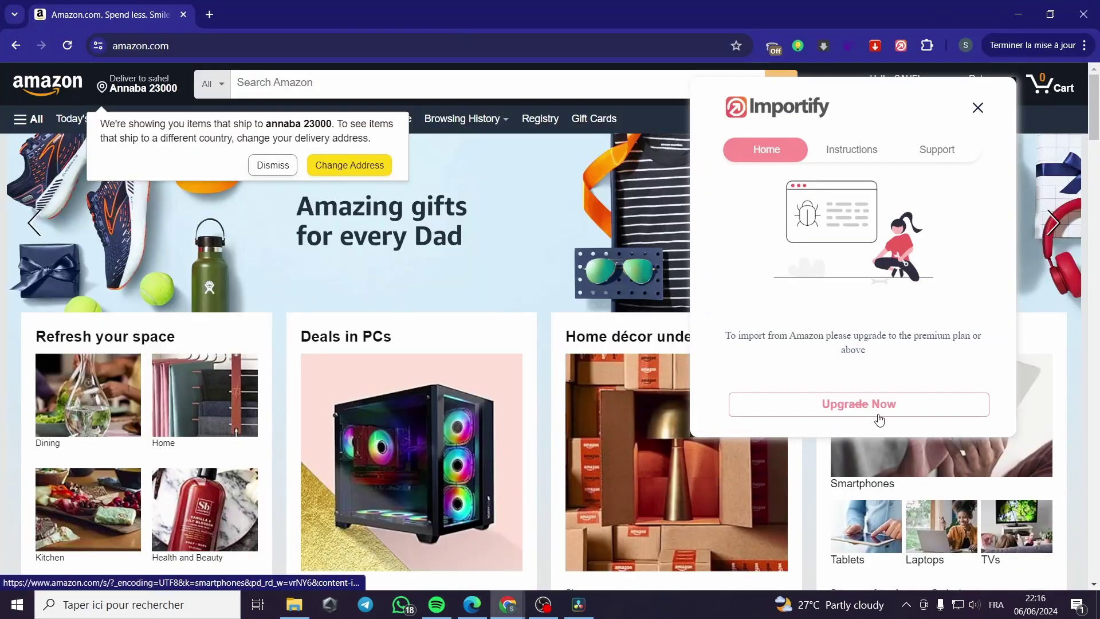
pyautogui.click(978, 108)
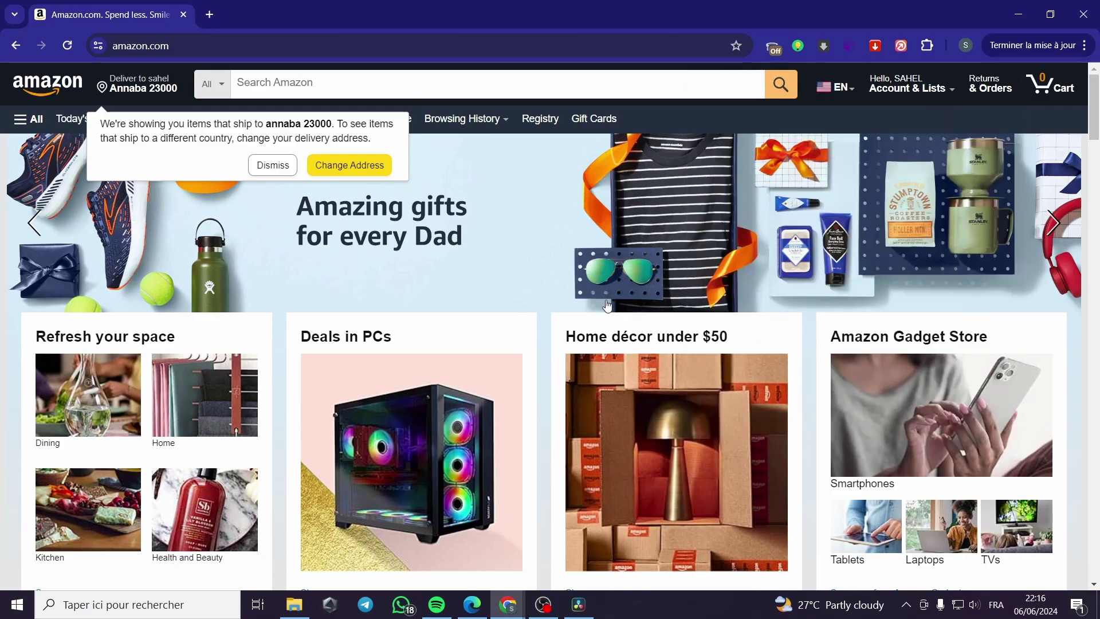
pyautogui.scroll(-10, 615, 340)
pyautogui.scroll(-20, 615, 340)
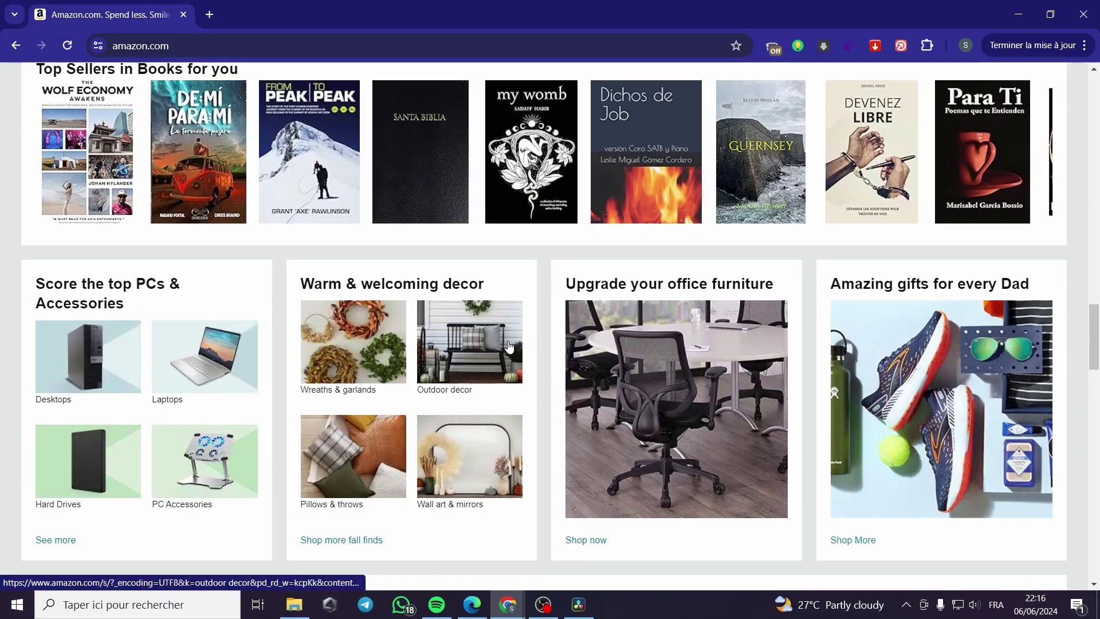
pyautogui.scroll(7, 530, 350)
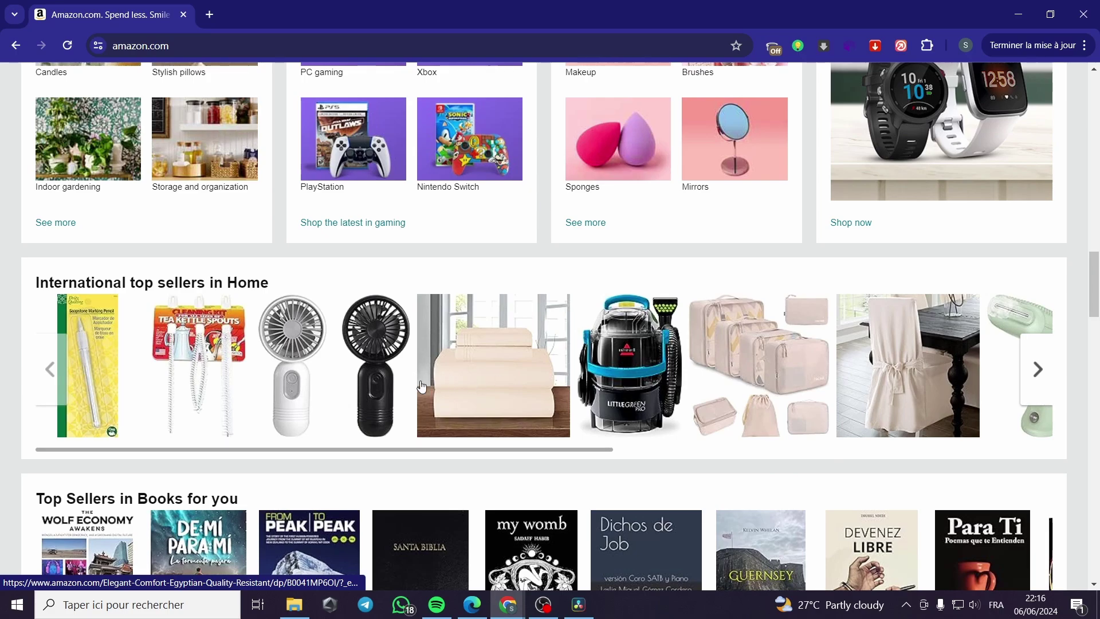
pyautogui.scroll(-10, 361, 390)
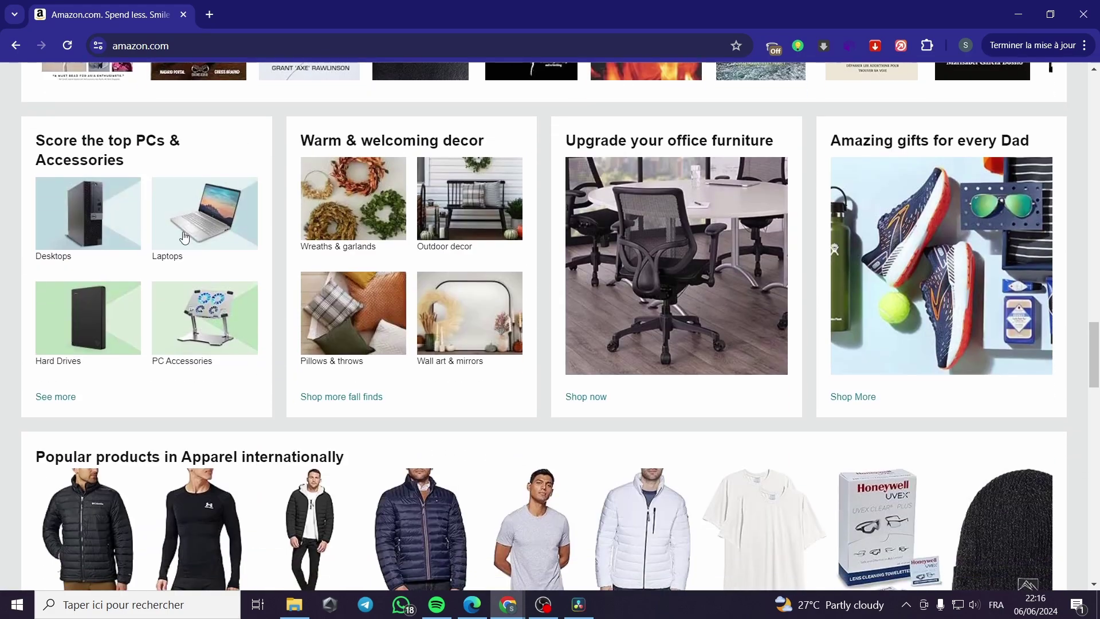
pyautogui.click(184, 235)
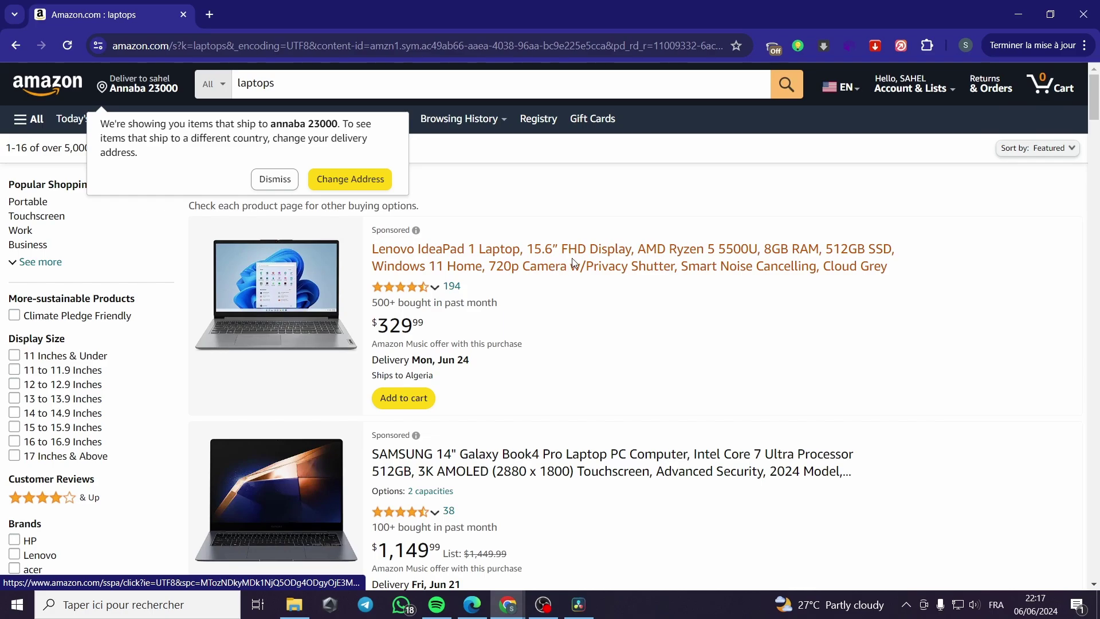
# Step: Open the Acer Aspire 3 laptop's product page and check Importify's import option for it
pyautogui.scroll(-3, 498, 361)
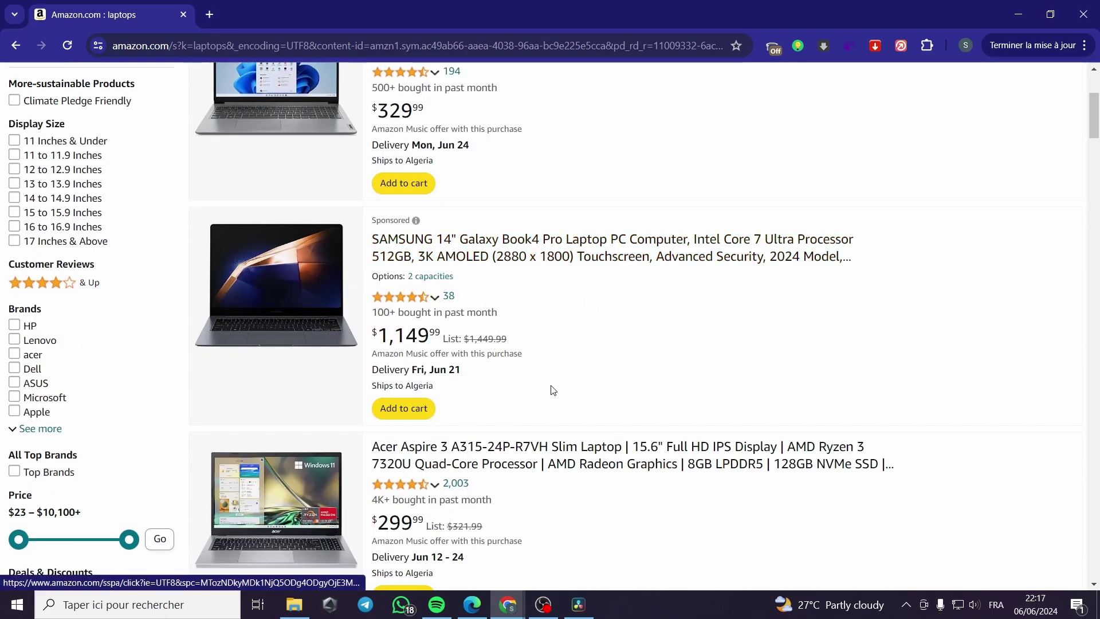
pyautogui.scroll(-2, 553, 390)
pyautogui.click(591, 327)
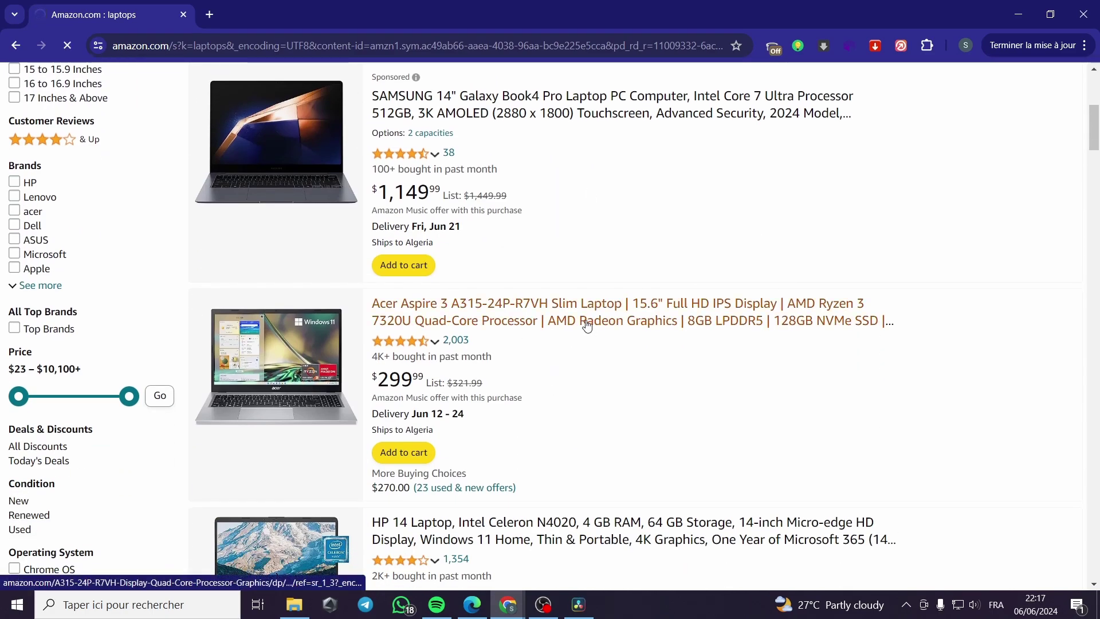
pyautogui.click(904, 51)
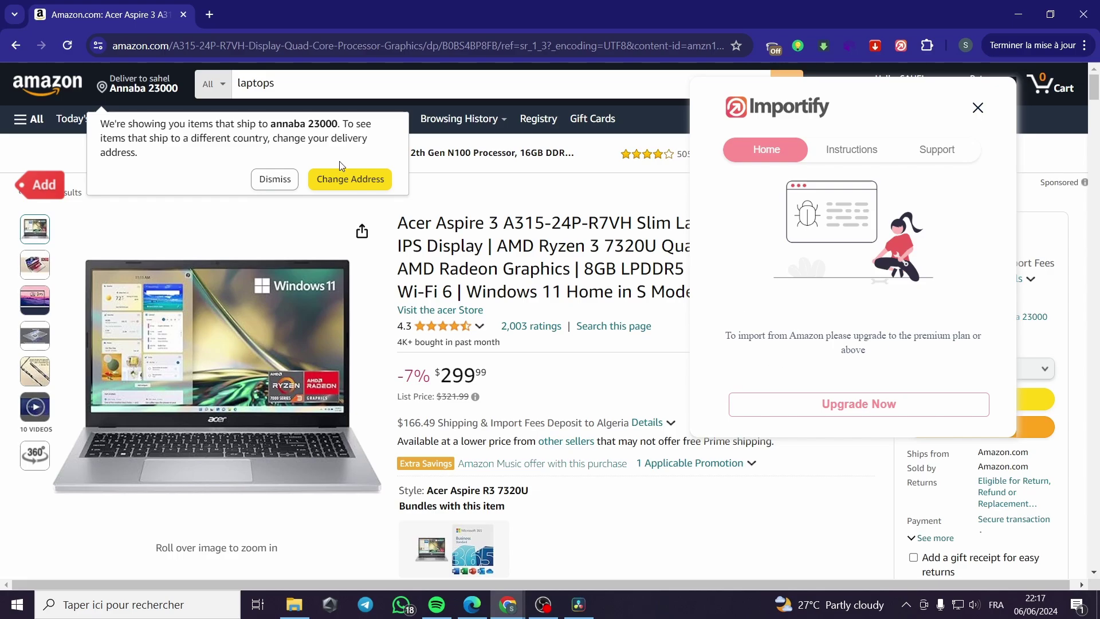
# Step: Go to the AliExpress website and browse the product offers on its home page
pyautogui.click(259, 44)
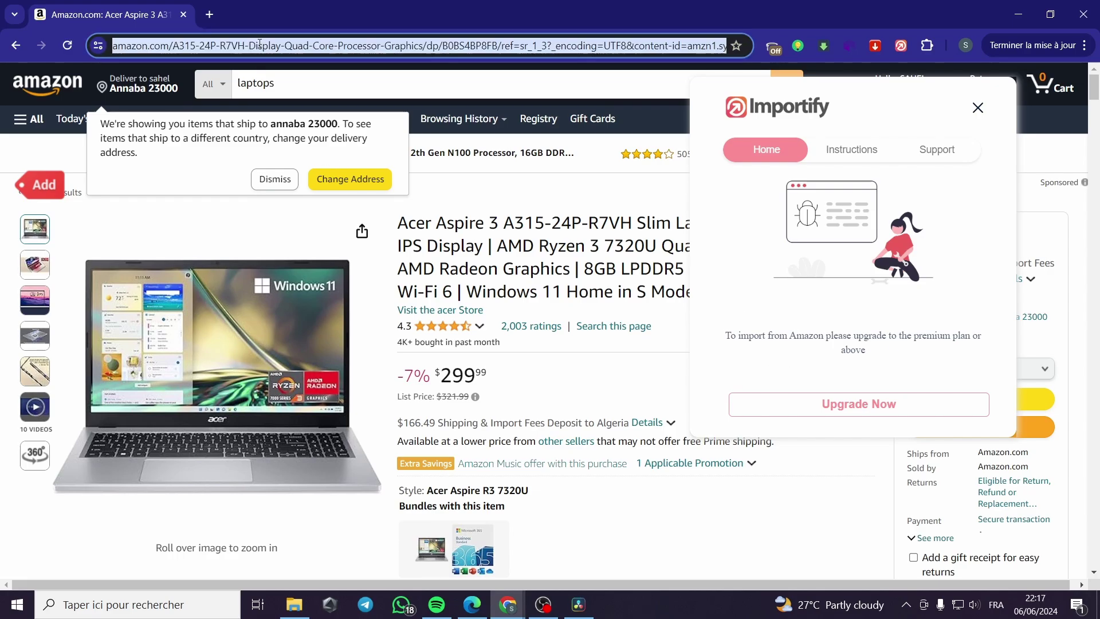
pyautogui.write('alie')
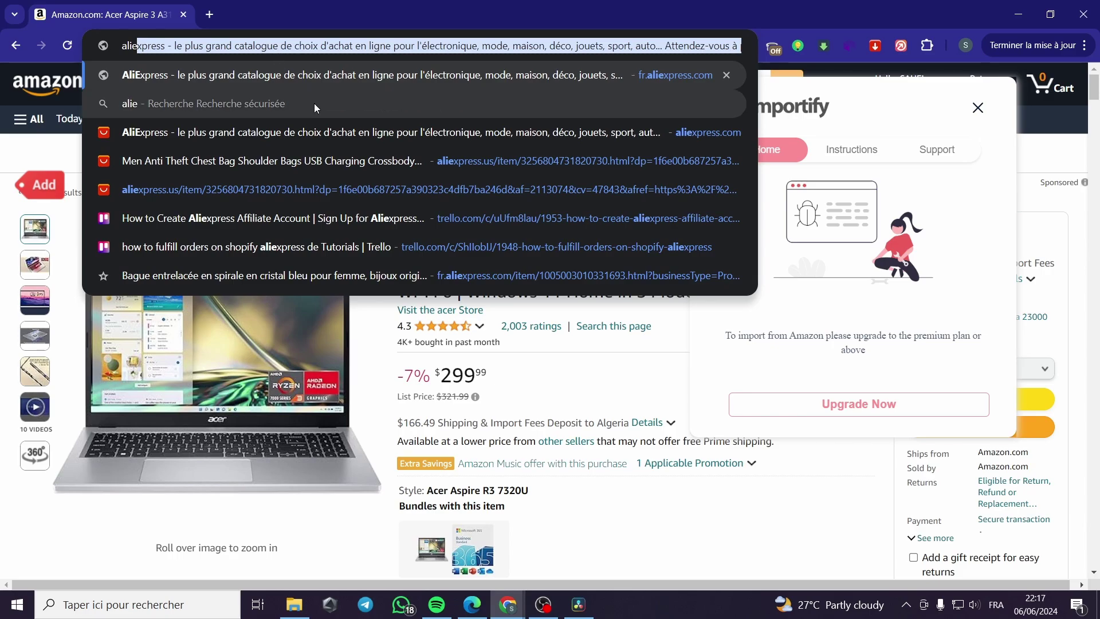
pyautogui.click(496, 132)
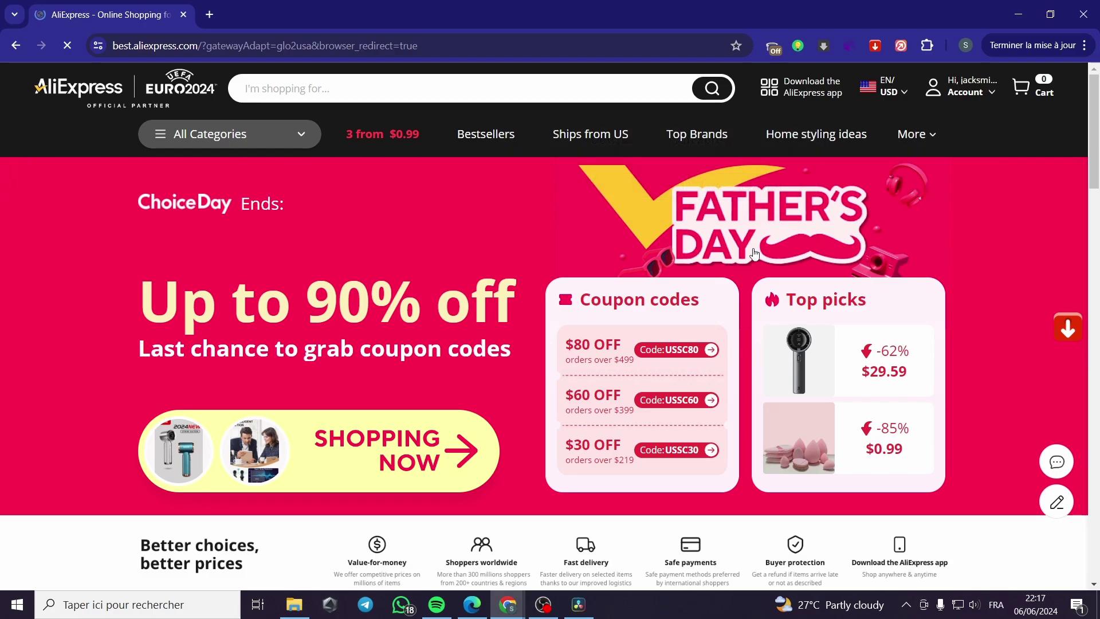
pyautogui.scroll(-5, 754, 254)
pyautogui.scroll(-5, 659, 387)
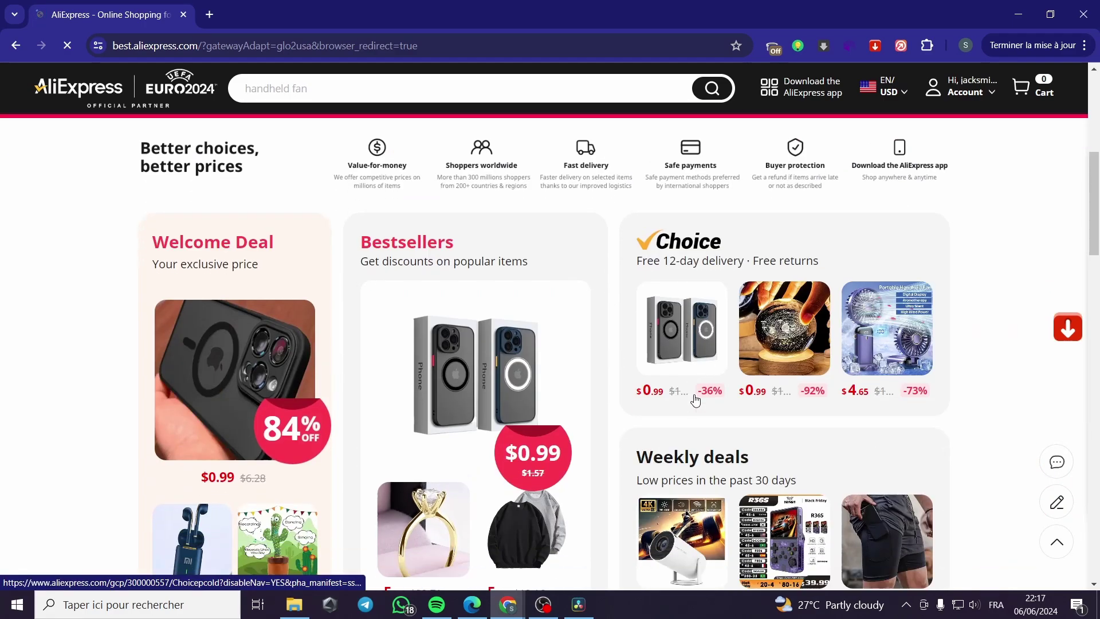
pyautogui.click(748, 178)
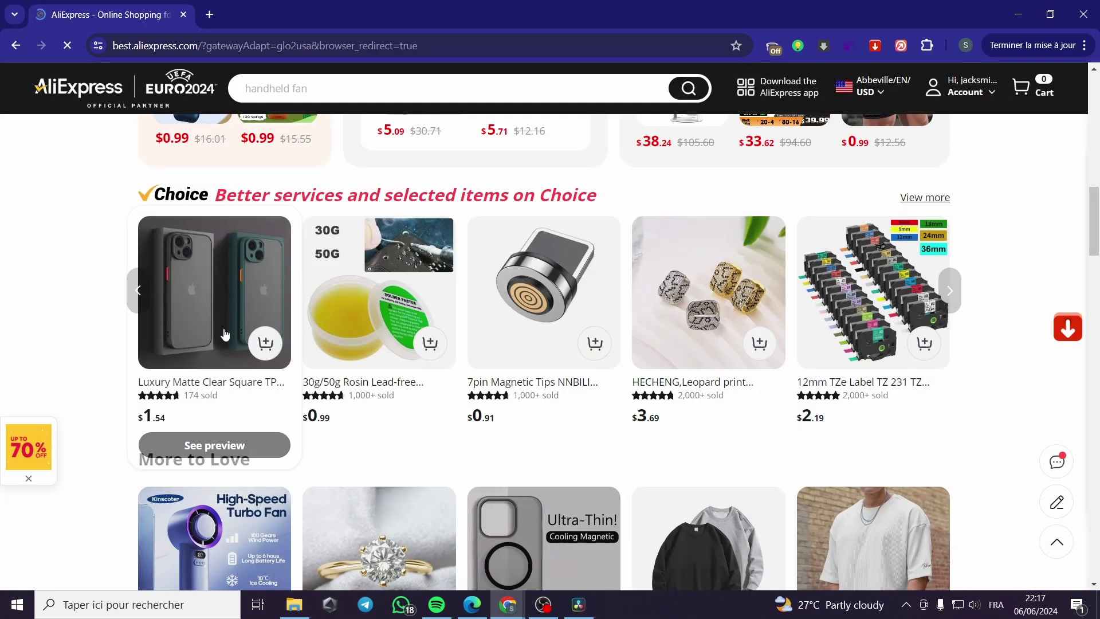
pyautogui.click(232, 318)
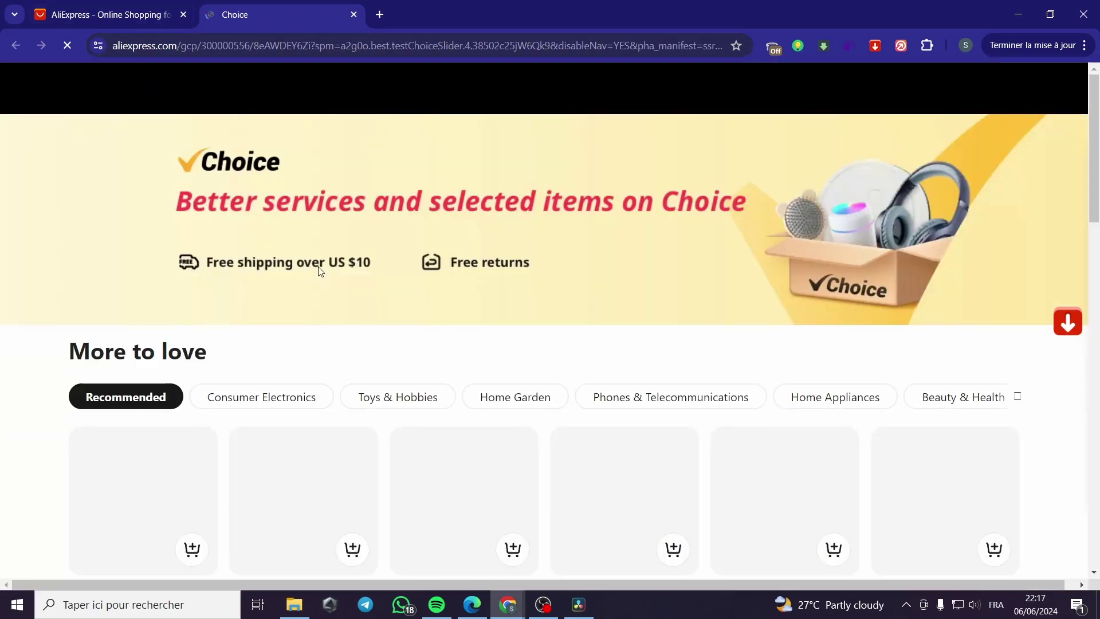
pyautogui.scroll(-3, 192, 153)
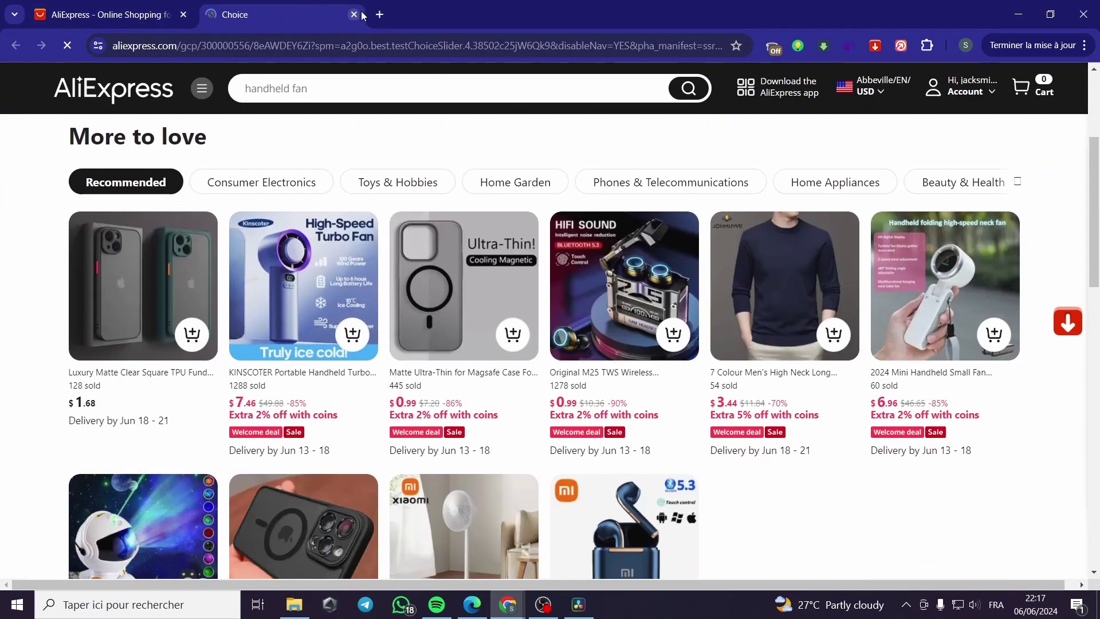
pyautogui.click(353, 14)
# Step: Open the USB Night Light LED Crystal Ball lamp's product page and start importing it with Importify
pyautogui.scroll(-10, 370, 350)
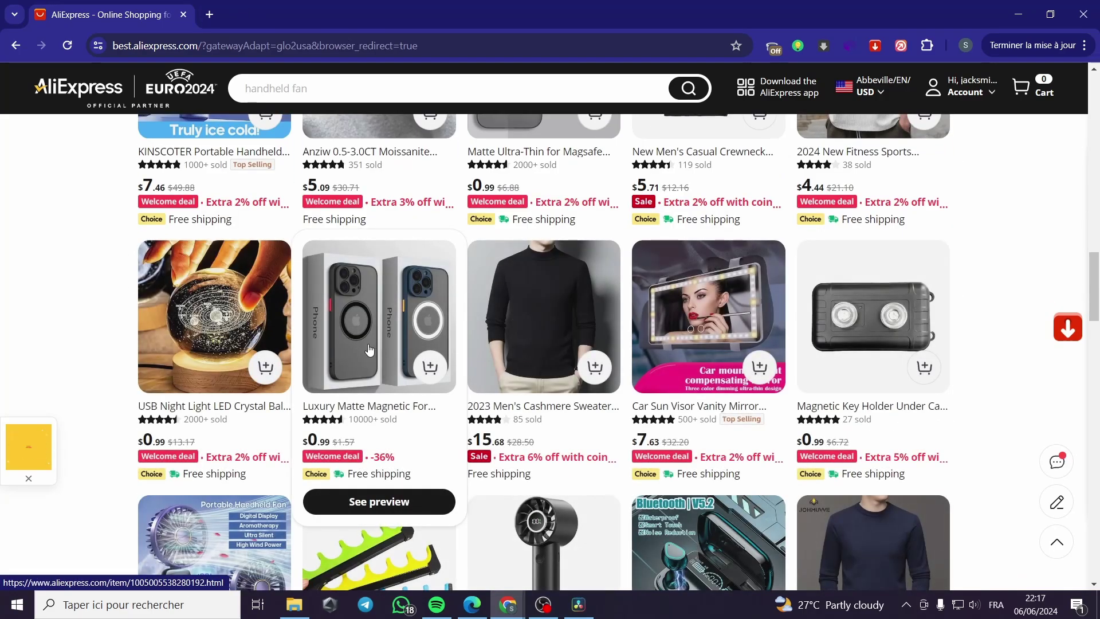
pyautogui.click(226, 413)
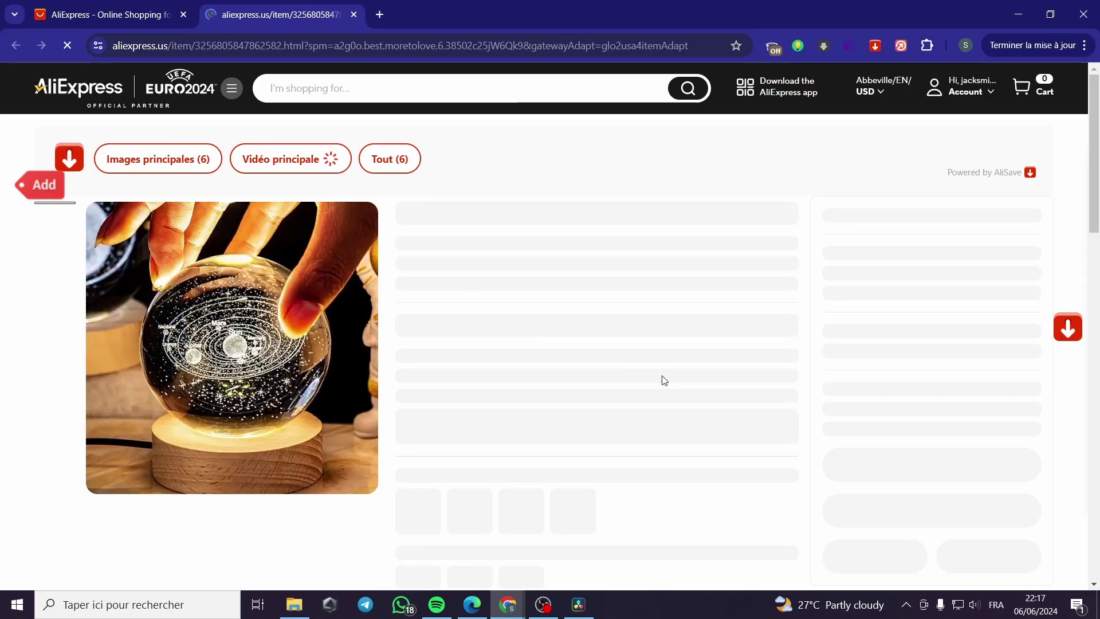
pyautogui.click(900, 47)
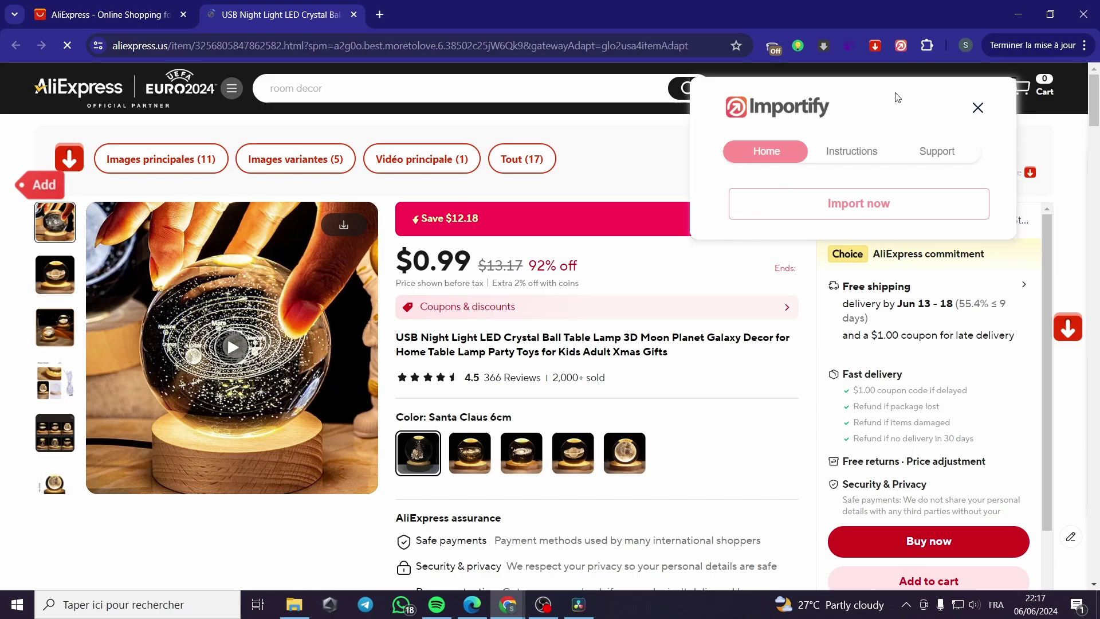
pyautogui.click(839, 211)
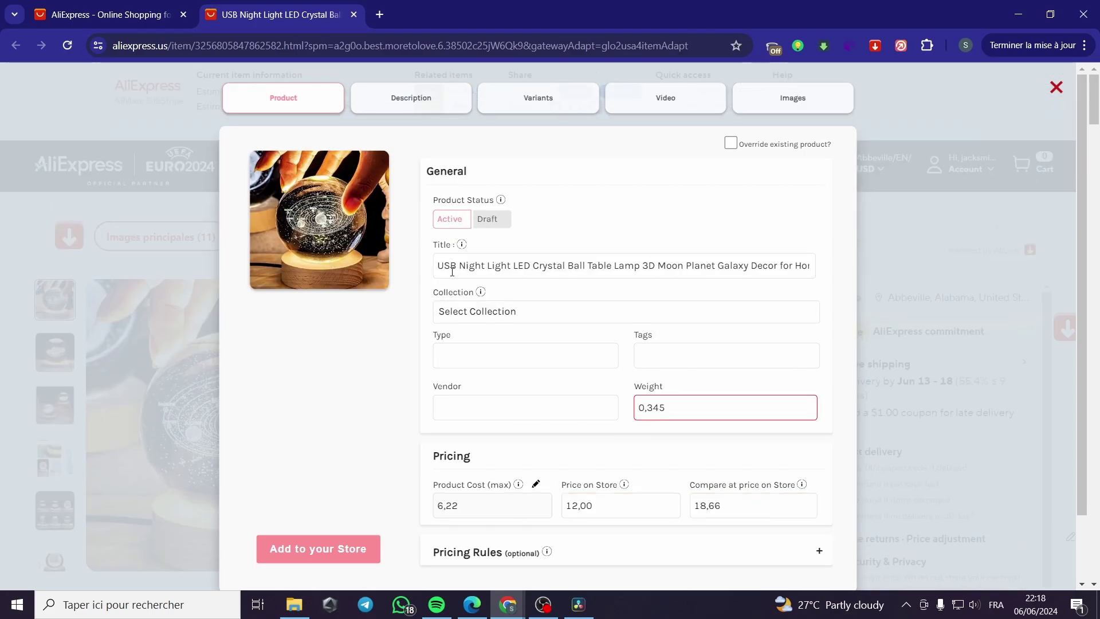
# Step: Examine the lamp's general and pricing fields, including the option to edit the product cost, without changing anything
pyautogui.scroll(-2, 544, 334)
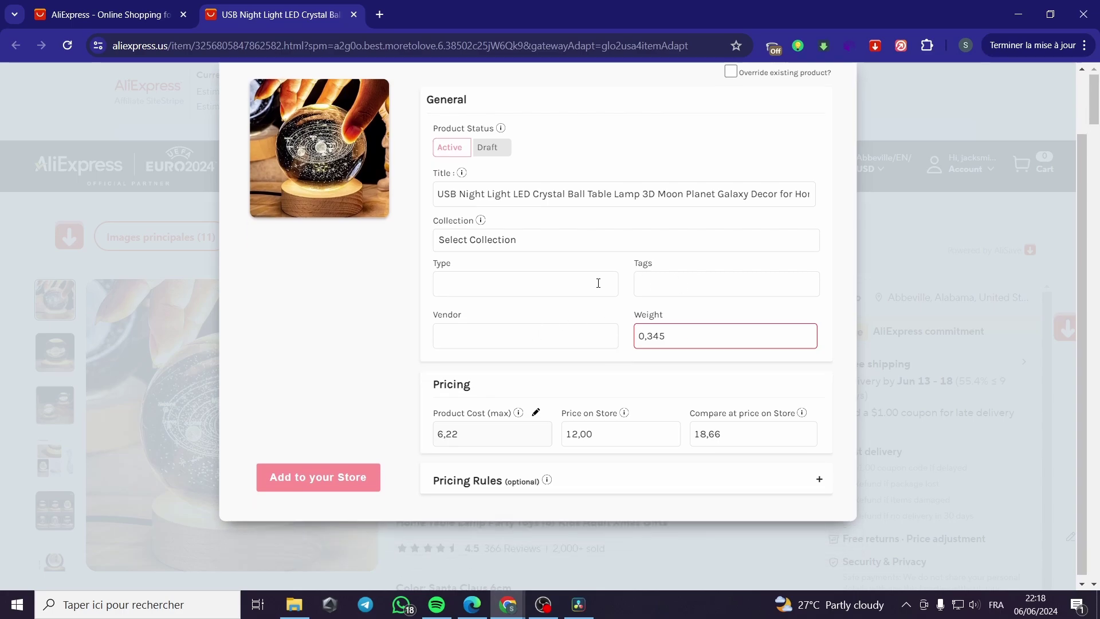
pyautogui.click(567, 287)
pyautogui.scroll(-1, 509, 432)
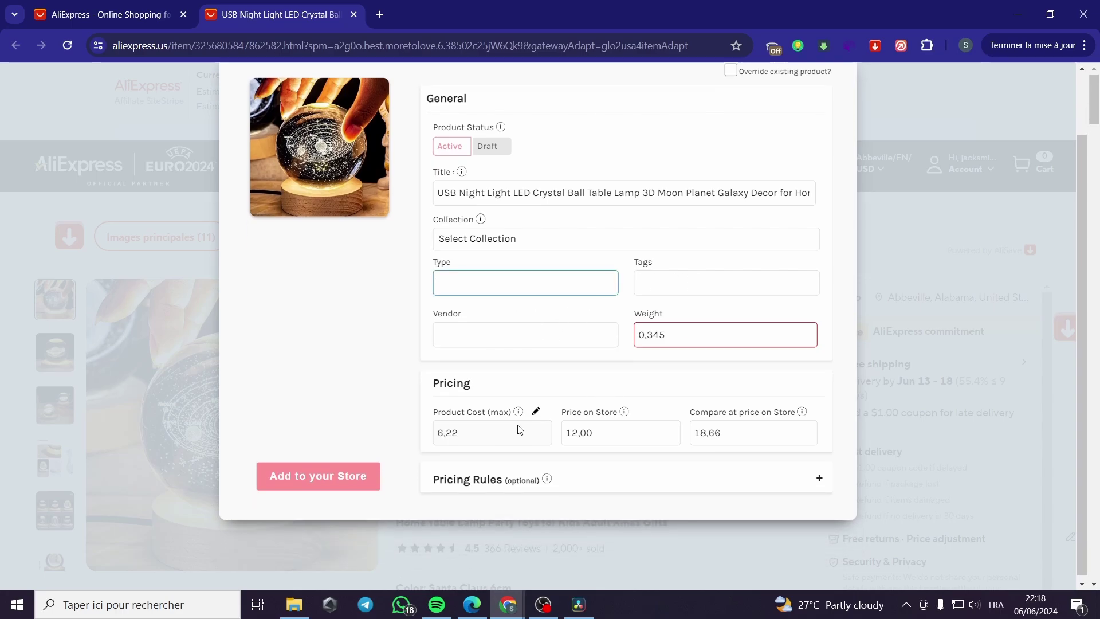
pyautogui.click(467, 432)
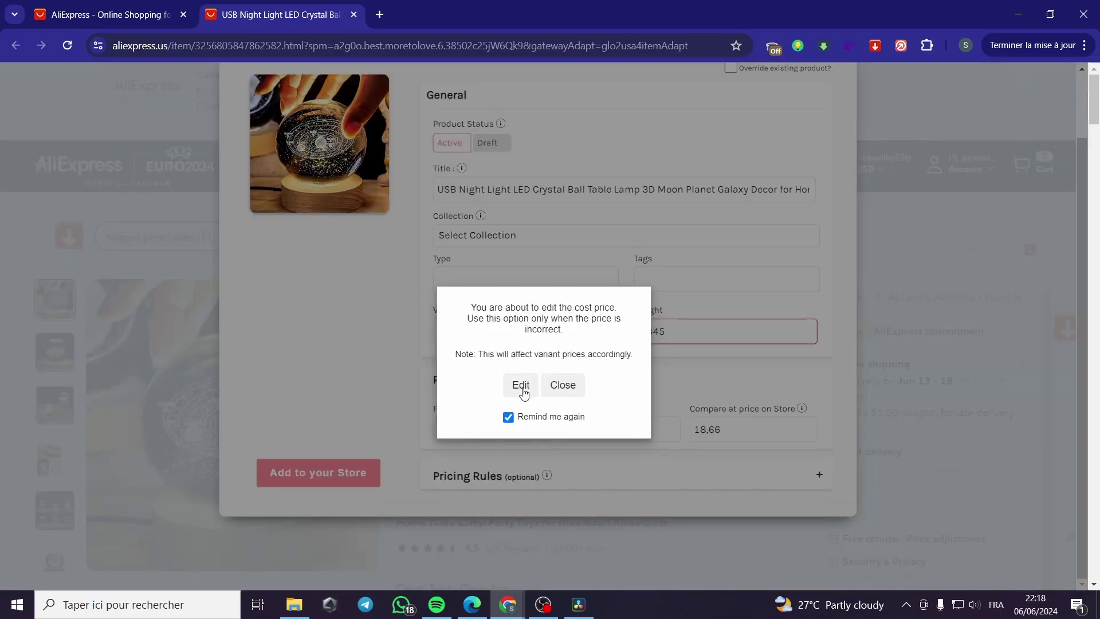
pyautogui.click(562, 386)
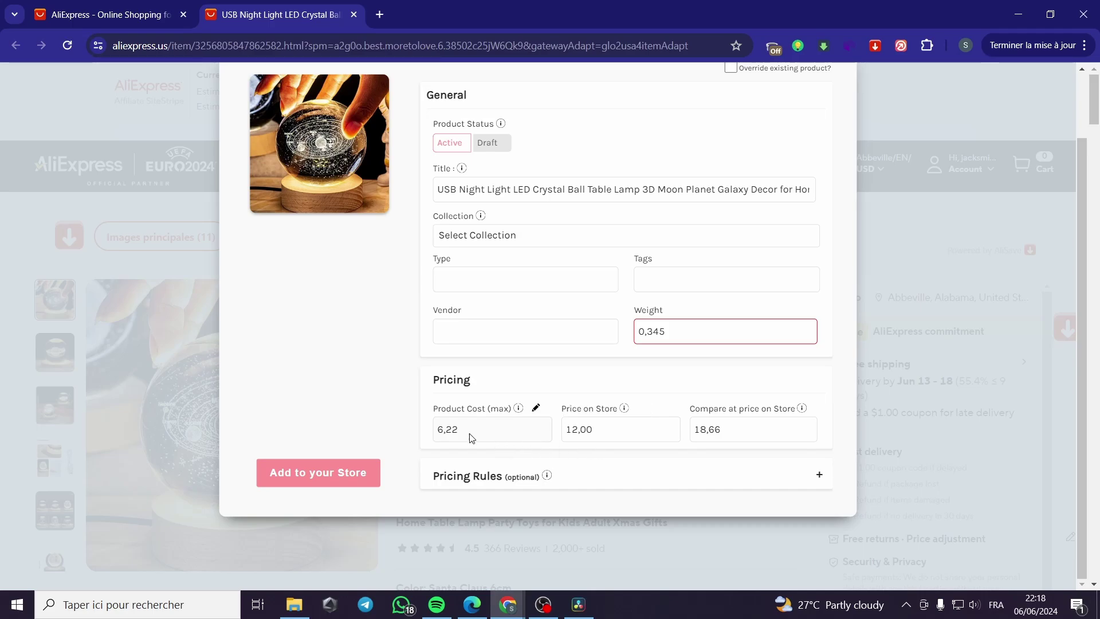
pyautogui.scroll(2, 504, 457)
pyautogui.scroll(-2, 420, 410)
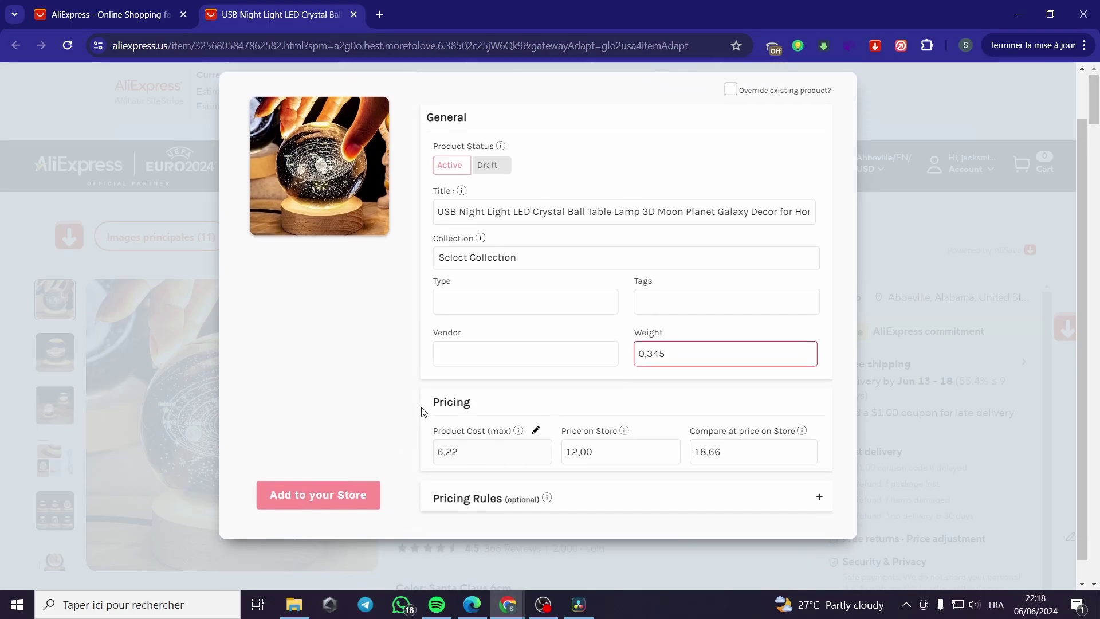
pyautogui.scroll(2, 429, 410)
# Step: Review the lamp's description, variants, video and images settings, and add the product to the store
pyautogui.click(444, 98)
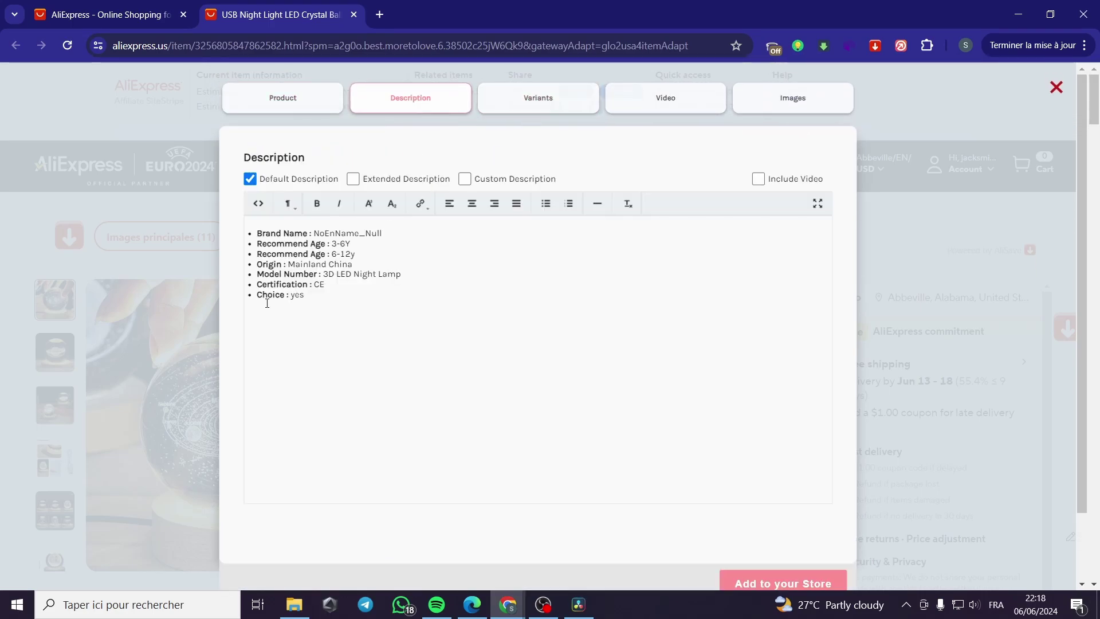
pyautogui.click(542, 100)
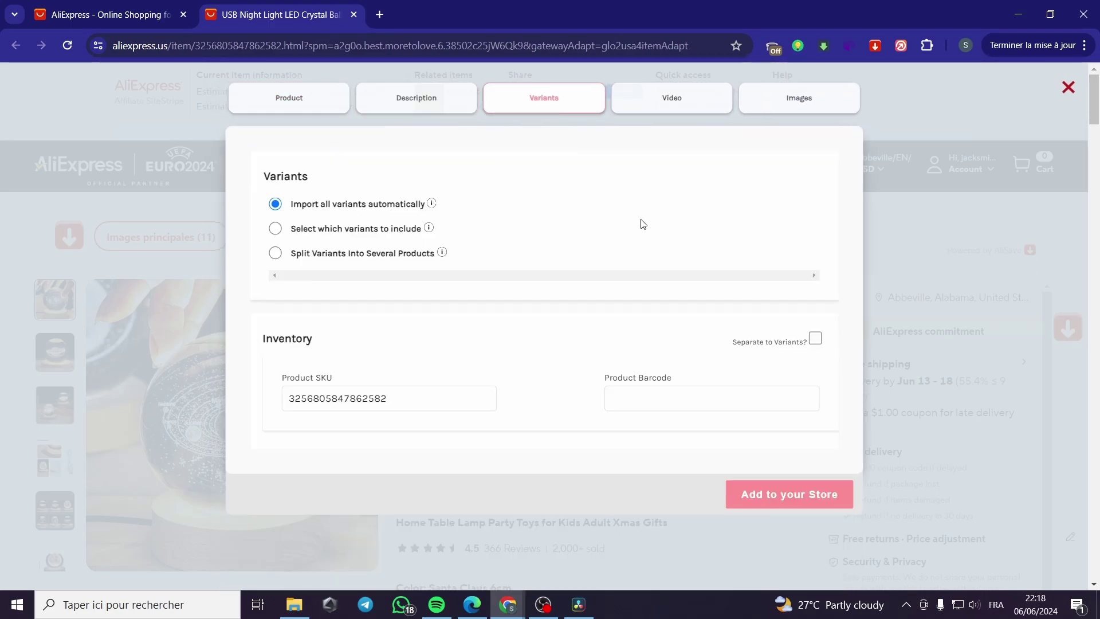
pyautogui.click(677, 103)
pyautogui.click(827, 109)
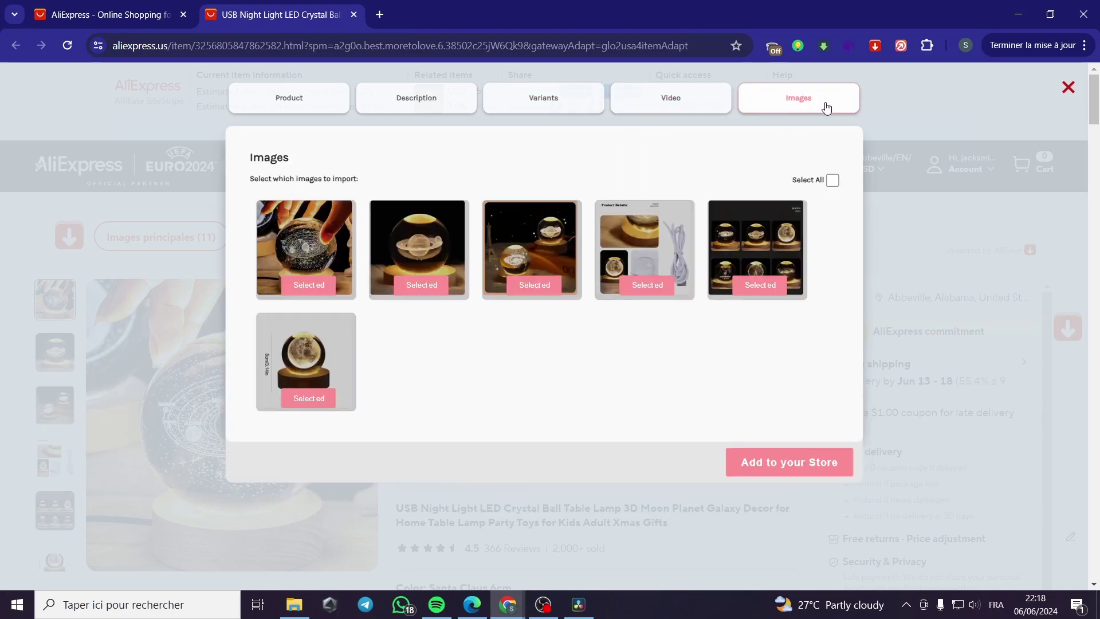
pyautogui.click(304, 108)
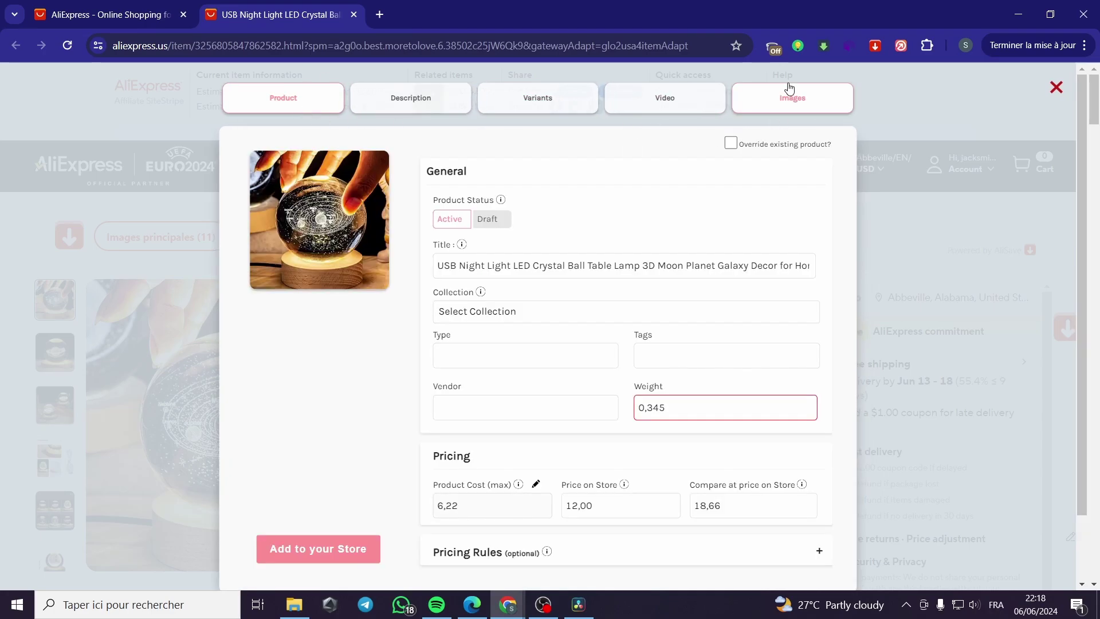
pyautogui.click(313, 555)
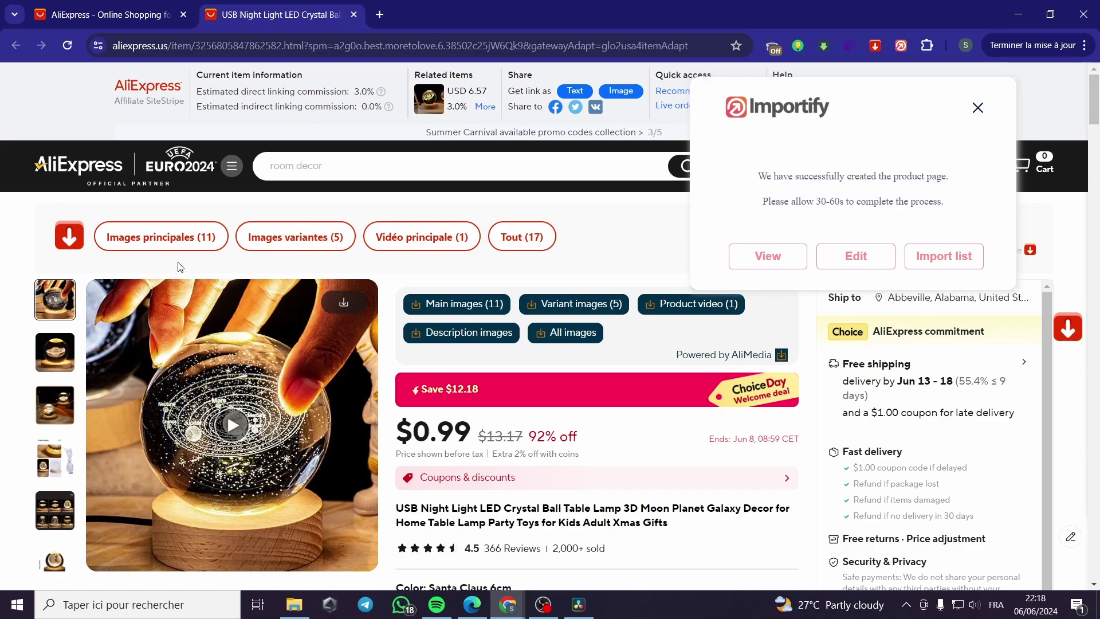
# Step: Switch to the Shopify admin in Edge, reload it and look for the imported USB night light in the product list
pyautogui.click(470, 612)
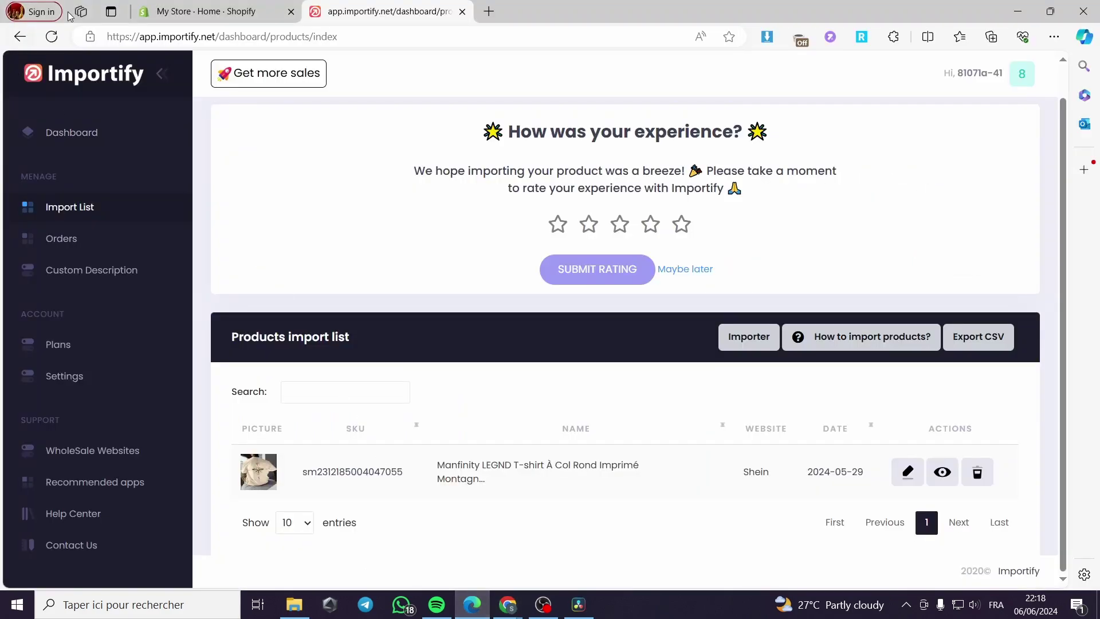
pyautogui.click(198, 12)
pyautogui.click(52, 36)
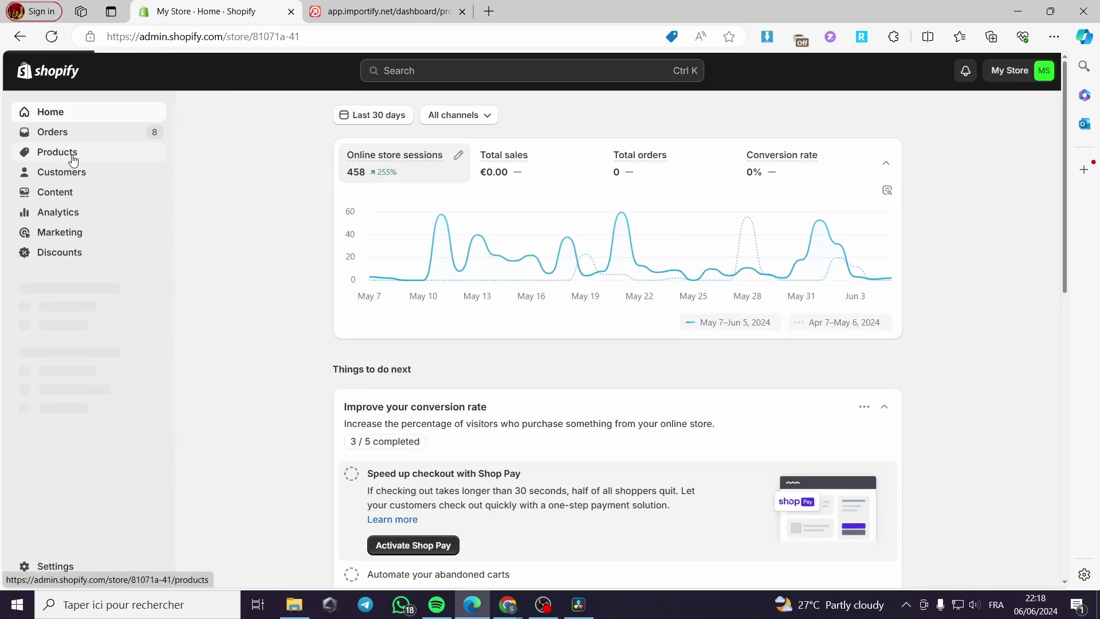
pyautogui.click(73, 160)
pyautogui.scroll(-2, 629, 329)
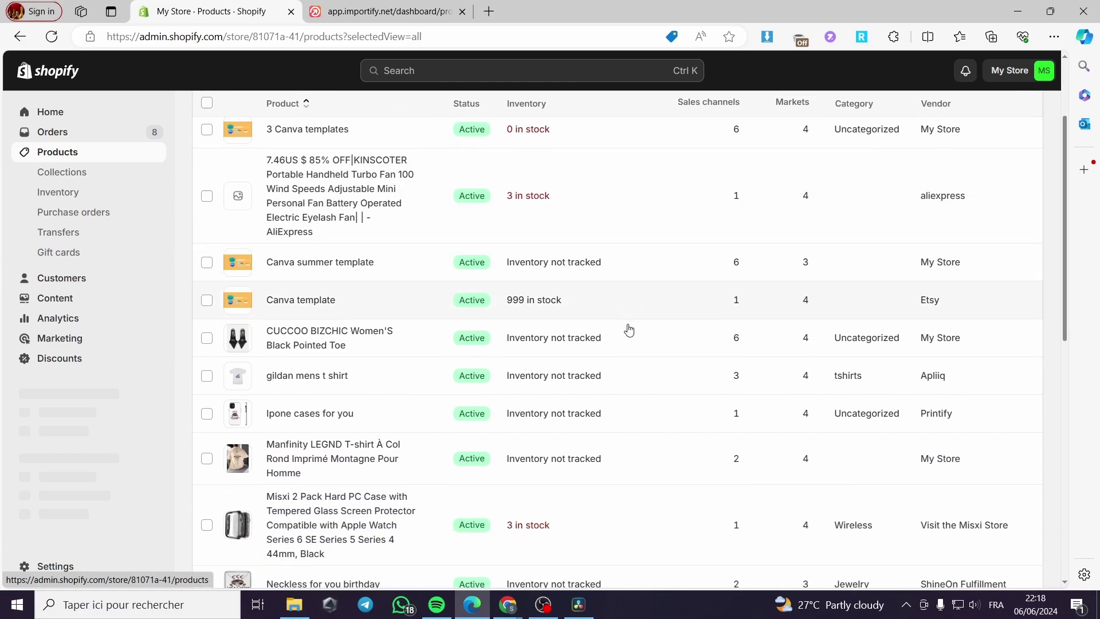
pyautogui.scroll(-10, 629, 329)
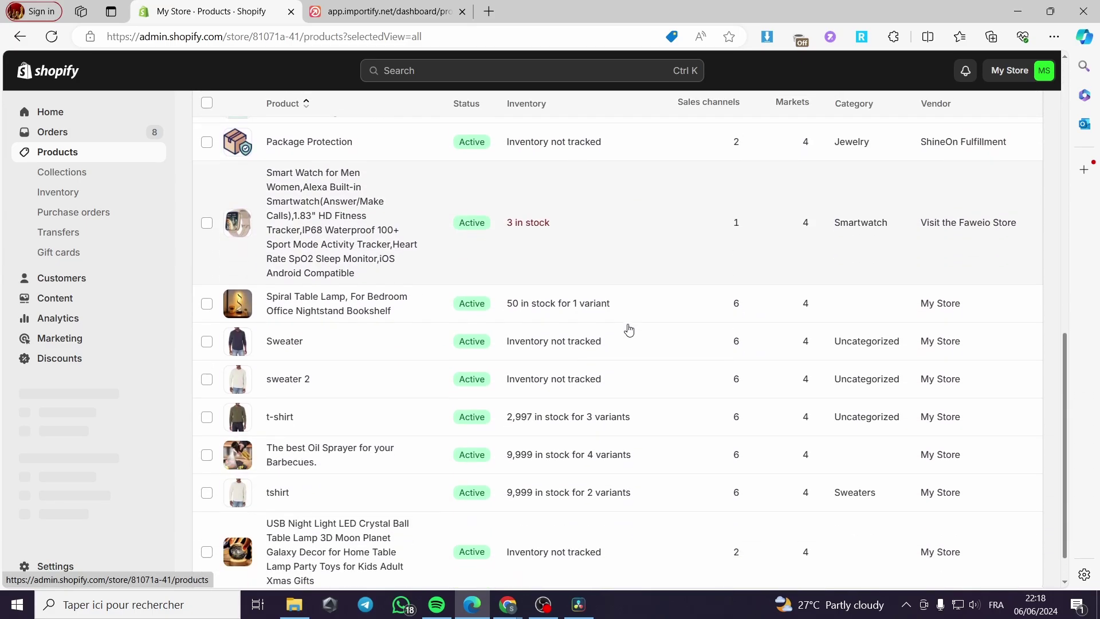
pyautogui.scroll(-1, 628, 330)
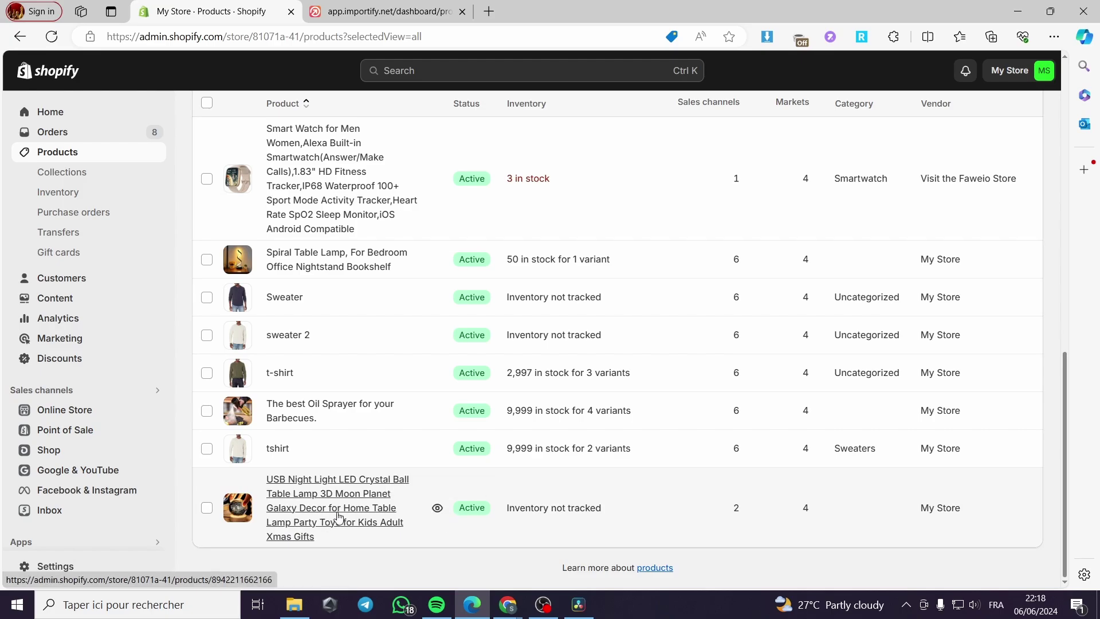
# Step: Open the imported USB Night Light LED Crystal Ball lamp in Shopify and review its description, media, variants and prices
pyautogui.click(355, 488)
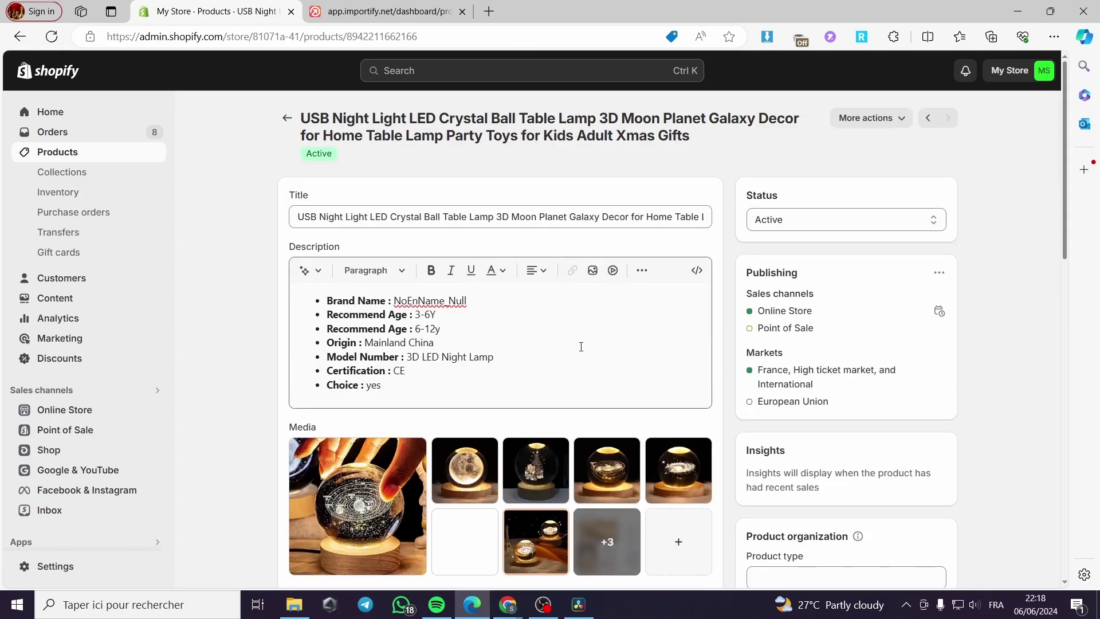
pyautogui.scroll(-8, 580, 347)
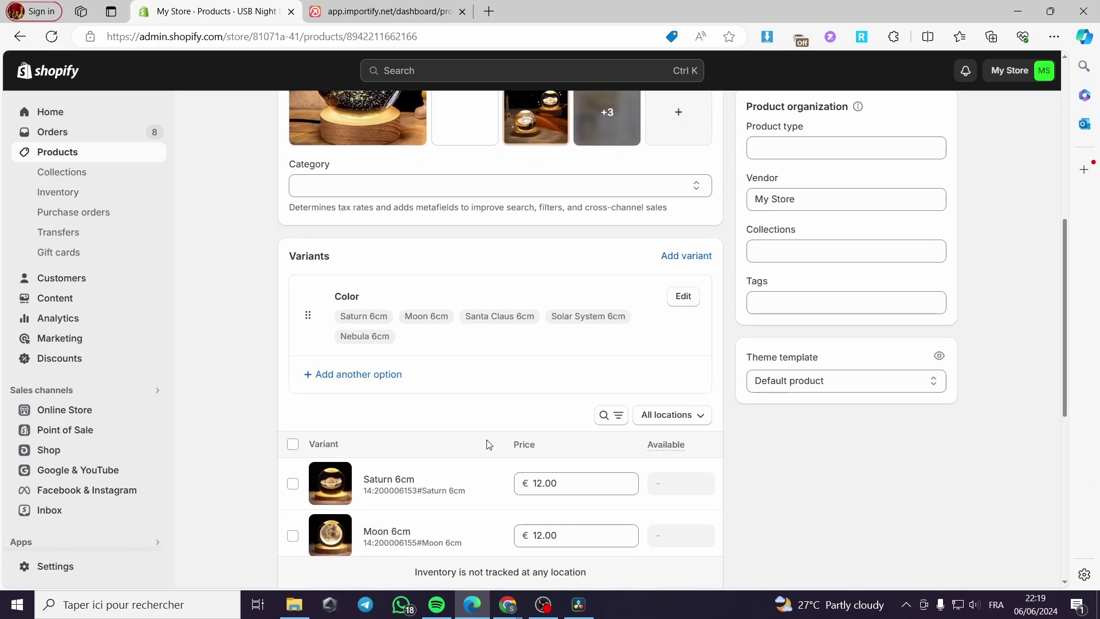
pyautogui.scroll(10, 486, 441)
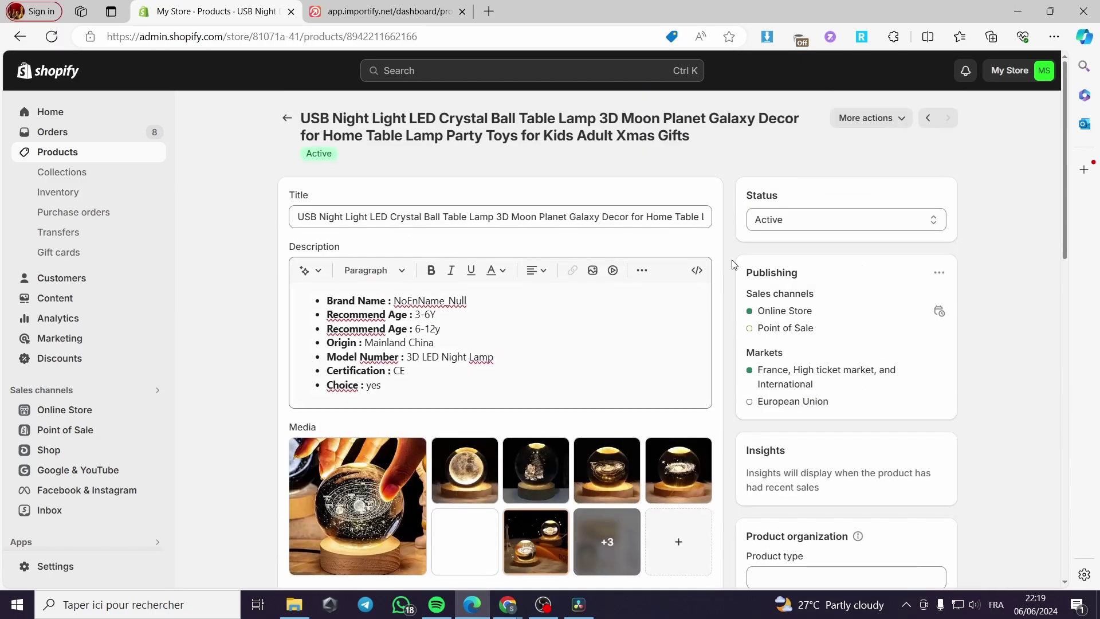
# Step: Preview the USB night light in the online store, examine its images, color options and description, and close the preview
pyautogui.click(882, 118)
pyautogui.click(893, 199)
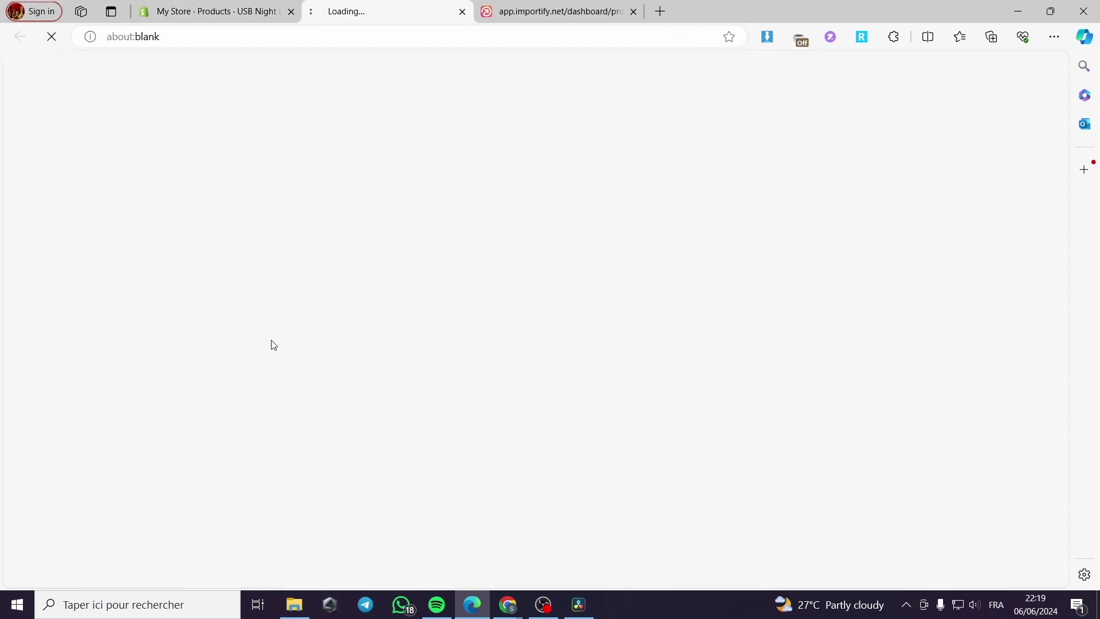
pyautogui.scroll(-8, 259, 245)
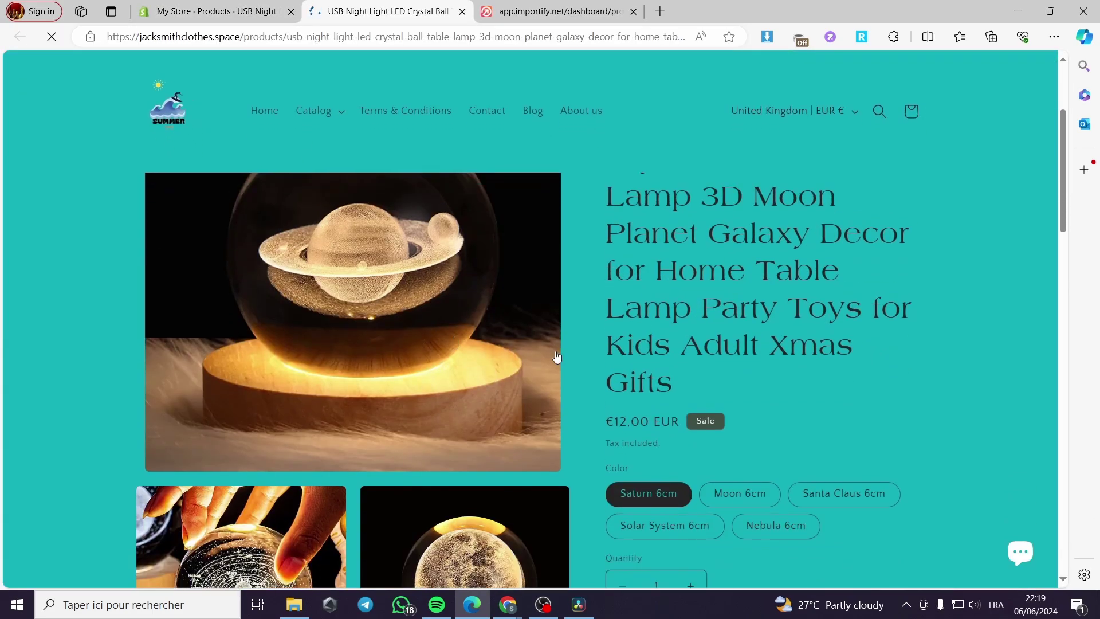
pyautogui.scroll(-5, 802, 501)
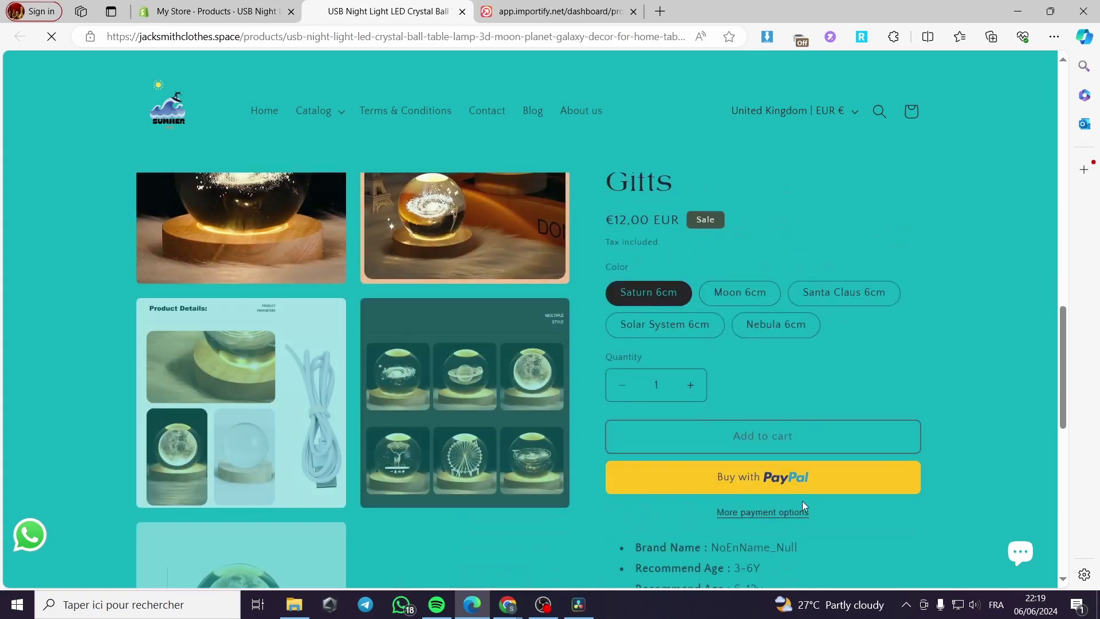
pyautogui.scroll(-5, 469, 437)
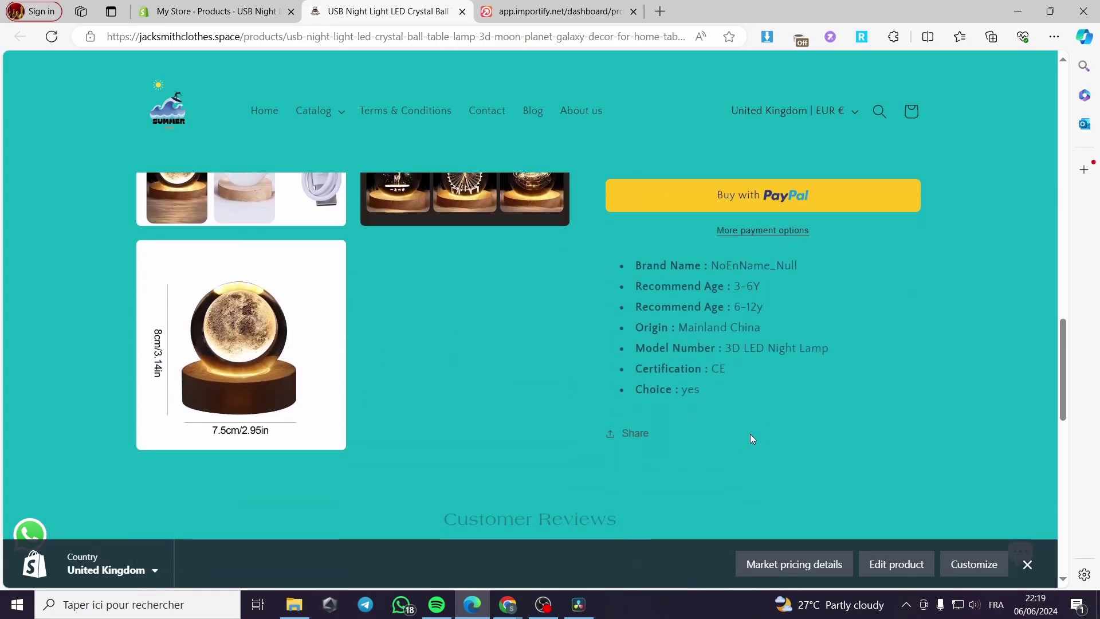
pyautogui.scroll(10, 550, 441)
pyautogui.scroll(10, 571, 451)
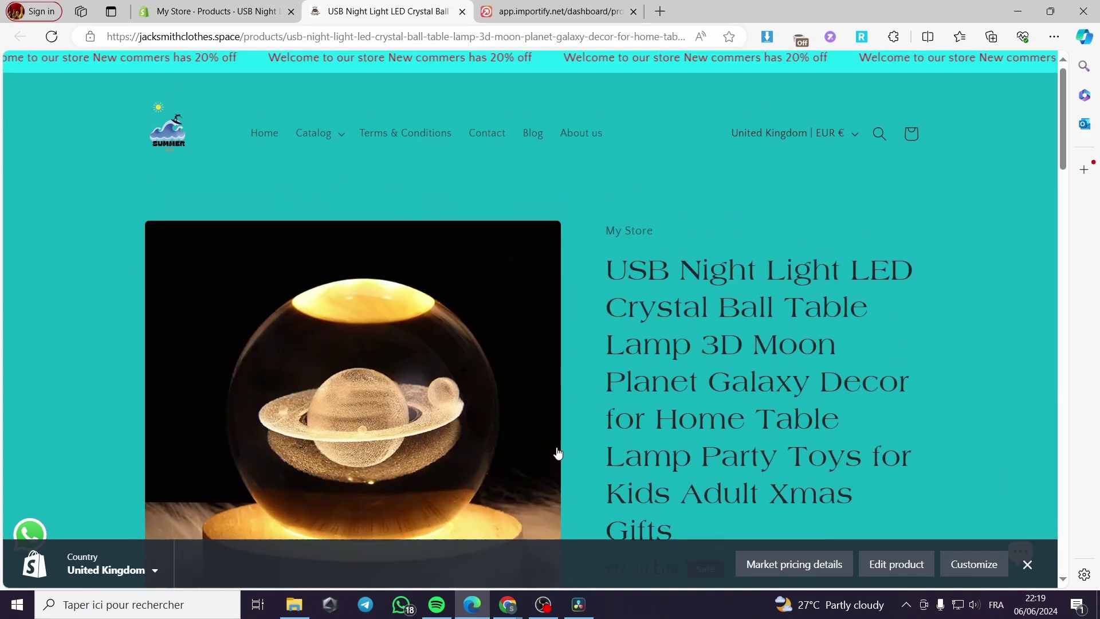
pyautogui.click(461, 11)
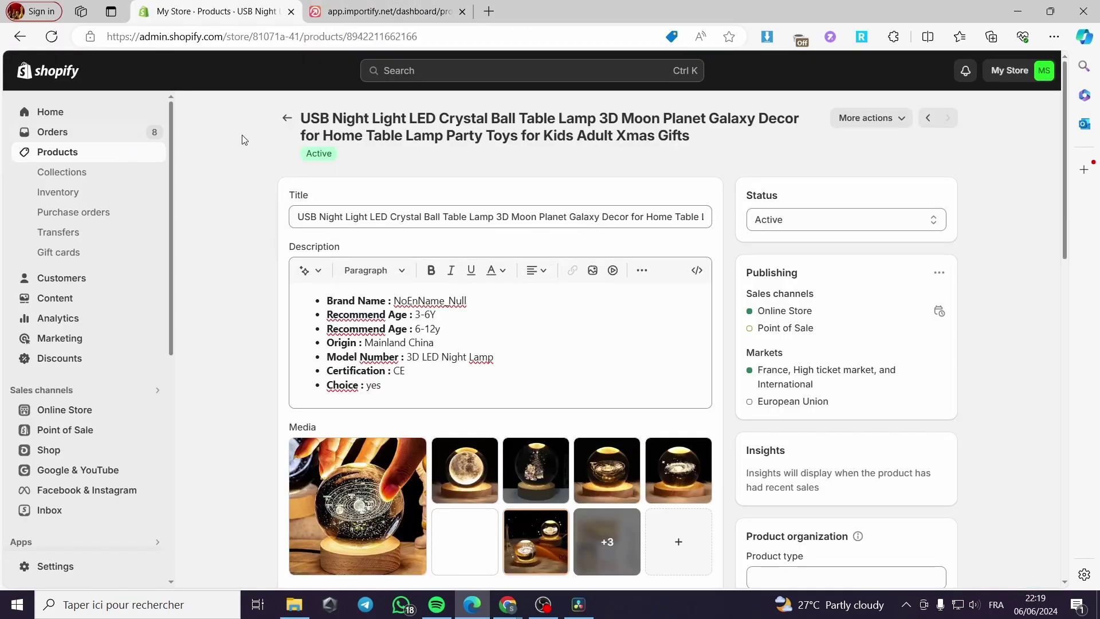
# Step: Look at the Robo browser extension's popup, close it, and show the Importify products import list
pyautogui.click(859, 35)
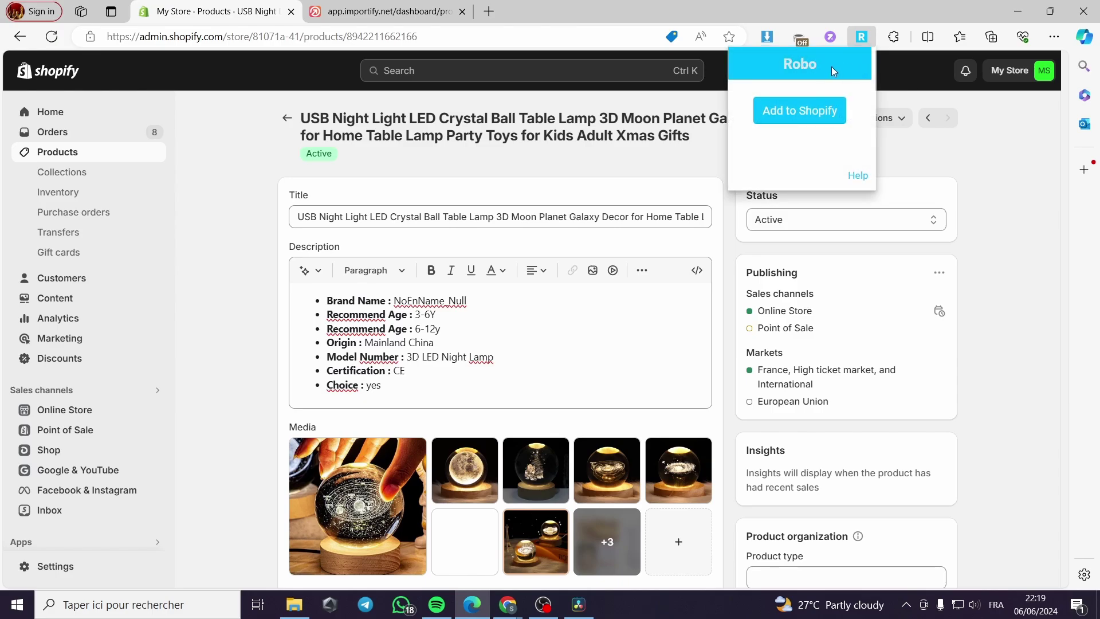
pyautogui.click(862, 35)
pyautogui.click(344, 11)
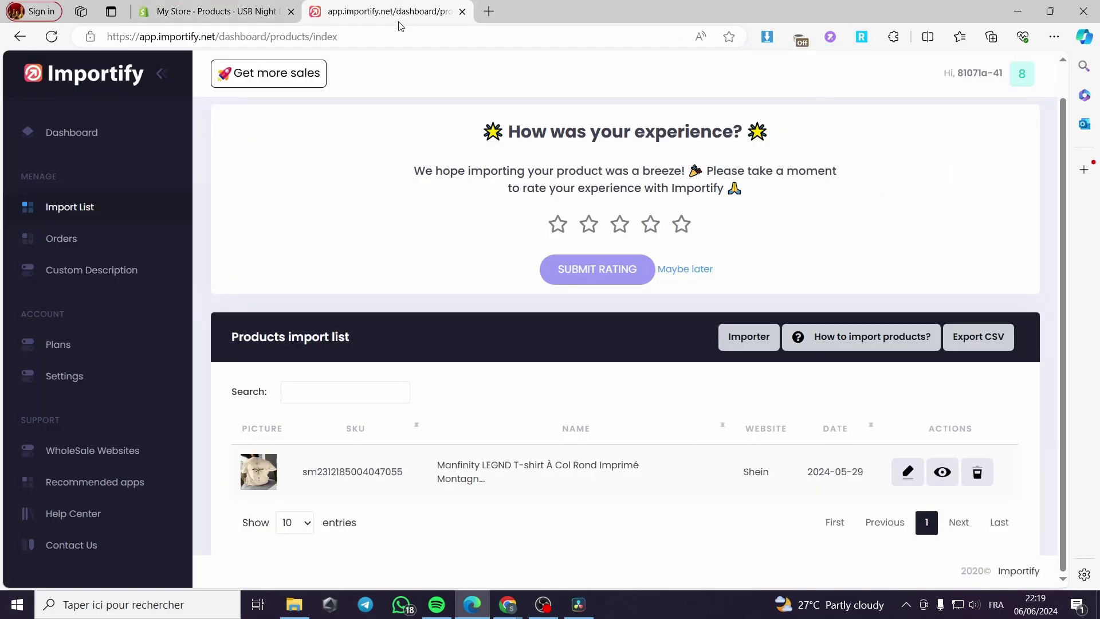
# Step: Return to the Shopify admin and look through the imported products in the product list
pyautogui.click(220, 10)
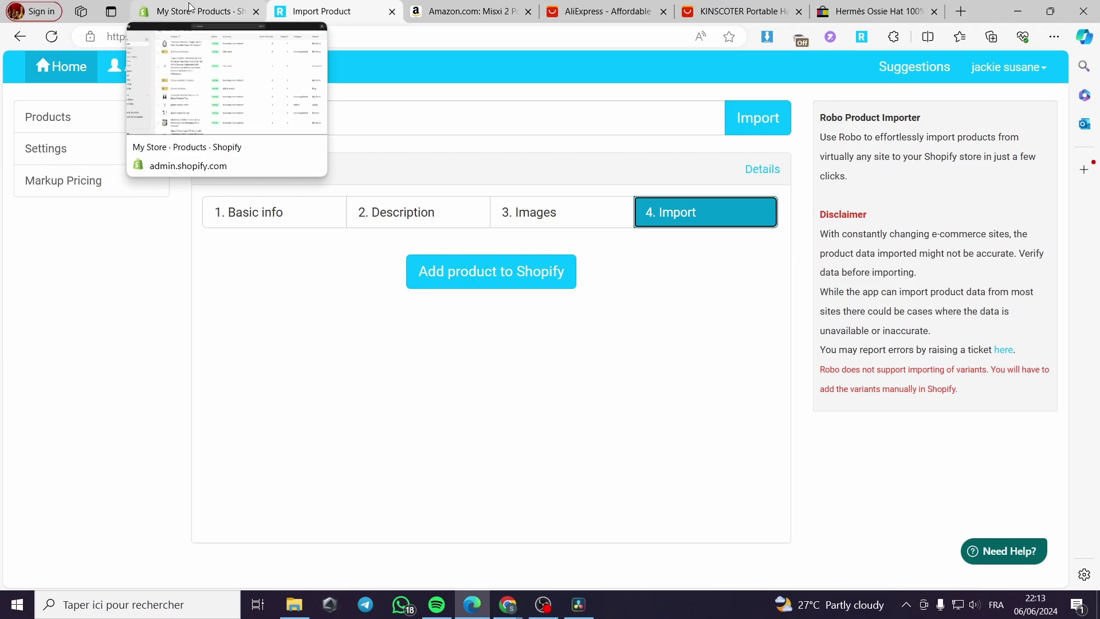
pyautogui.click(189, 11)
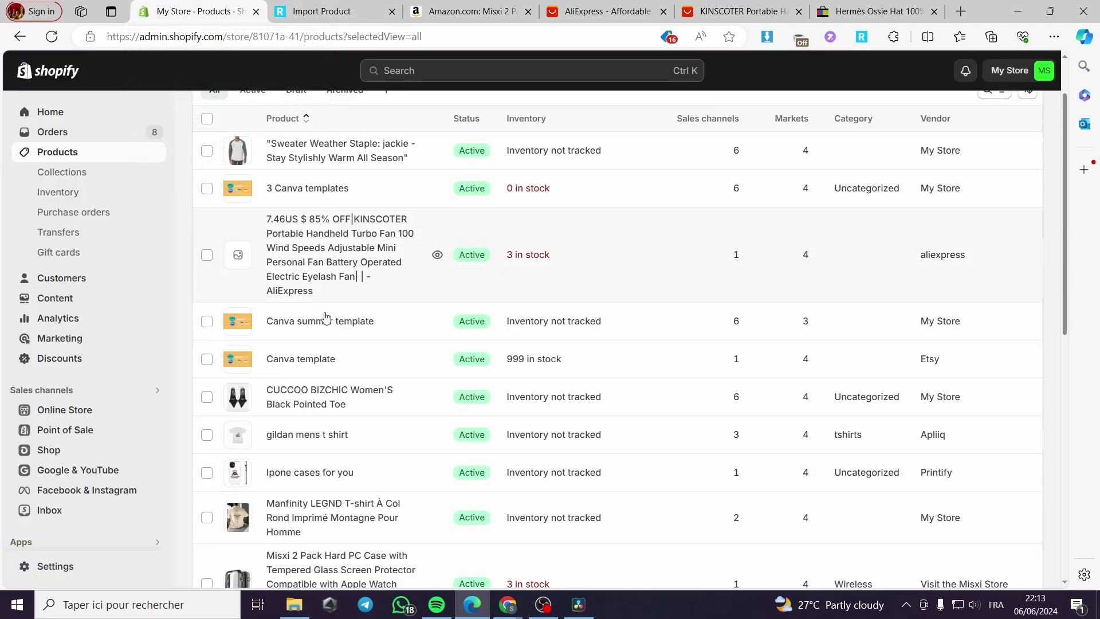
pyautogui.scroll(-5, 337, 338)
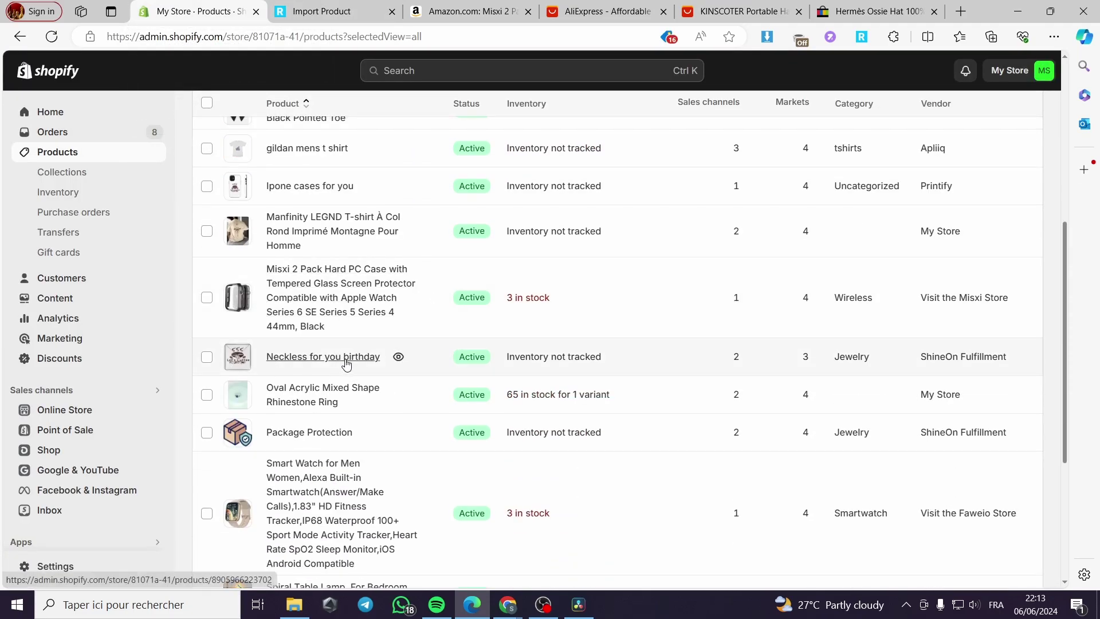